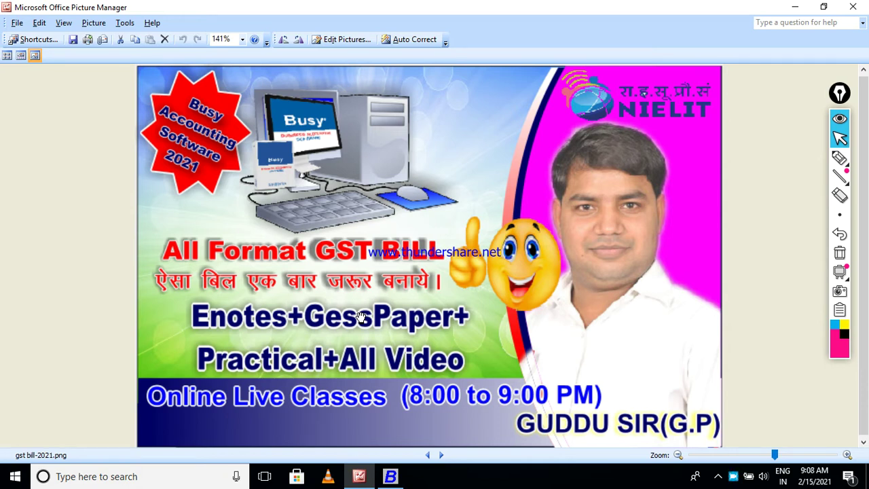
Bring Busy 17 to the front from its Windows taskbar icon, replacing Picture Manager.
left_click(387, 481)
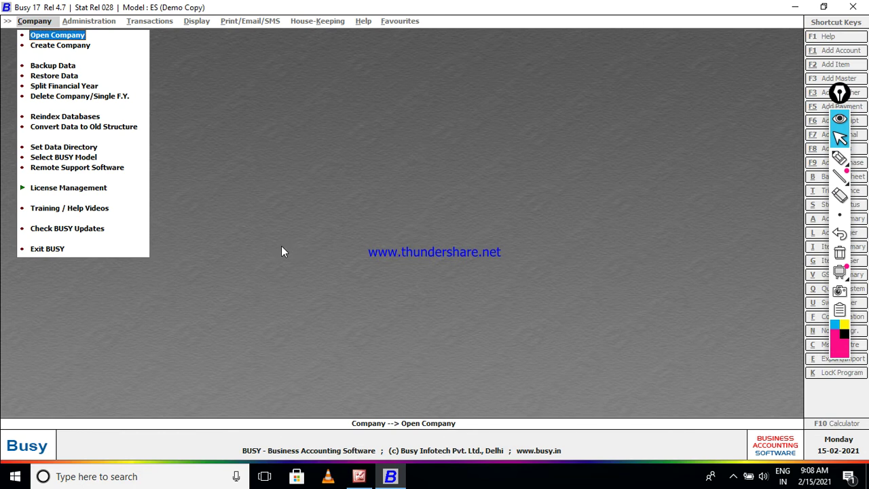
Choose Create Company from the Company menu.
key("Down")
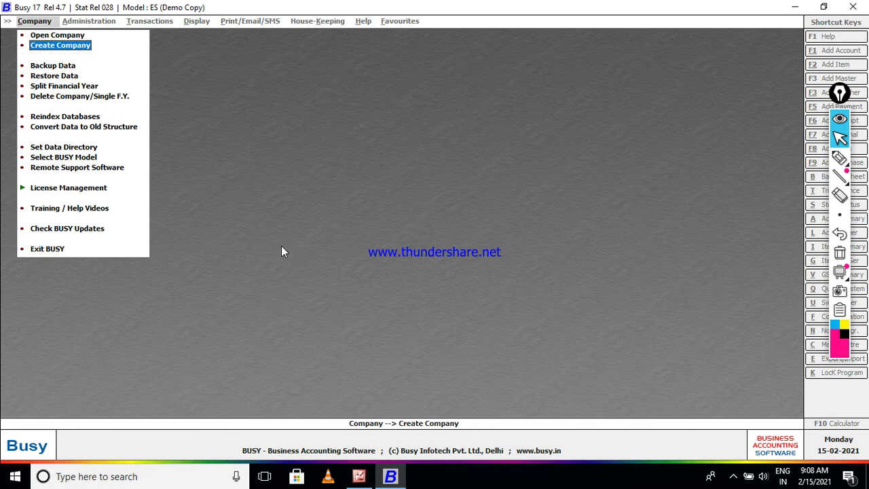
key("Return")
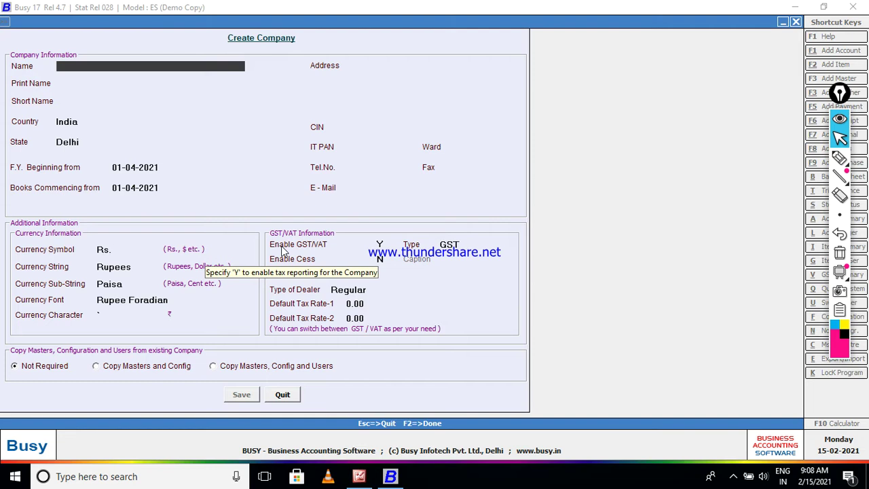
Name the company HCL COMPANY -2021 after the duplicate name RCM COMPANY-2021 is rejected.
key("Caps_Lock")
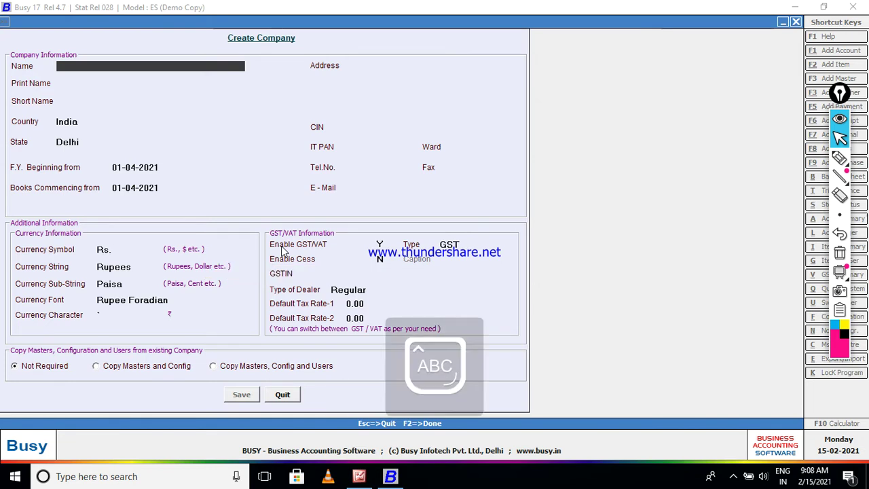
type("RCM COMP")
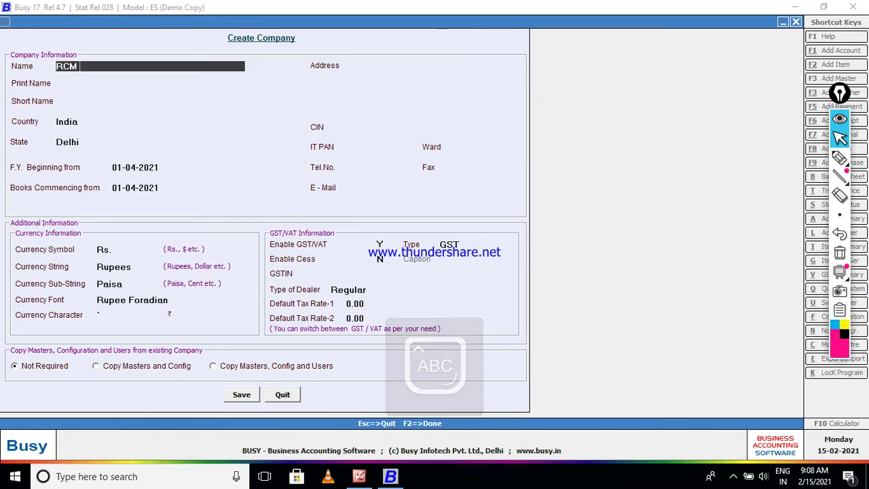
type("AN")
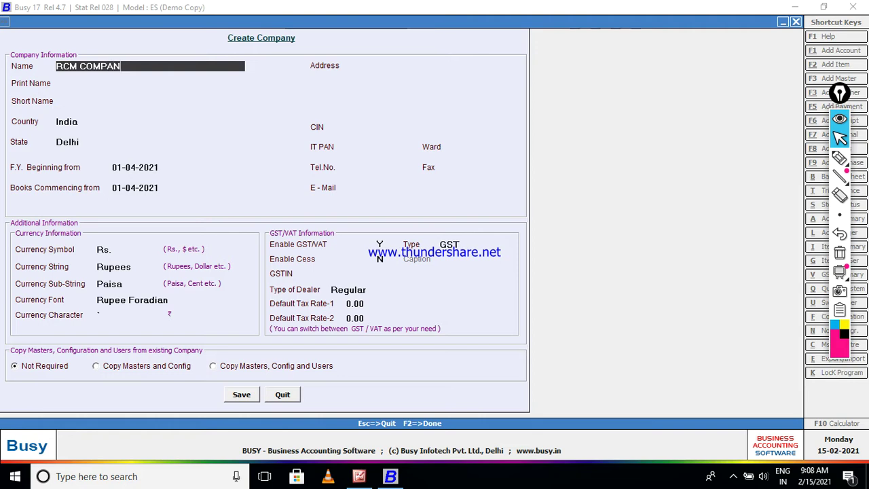
type("Y-2021")
key("Return")
key("Return")
key("BackSpace")
key("BackSpace")
key("BackSpace")
key("BackSpace")
key("BackSpace")
key("BackSpace")
key("BackSpace")
key("BackSpace")
key("BackSpace")
key("BackSpace")
key("BackSpace")
key("BackSpace")
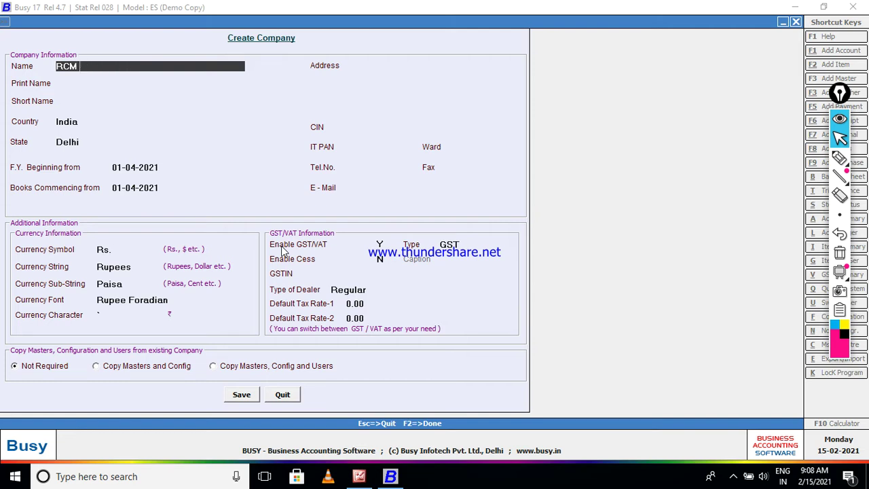
key("BackSpace")
key("BackSpace")
key("BackSpace")
key("BackSpace")
type("HCL COMPA")
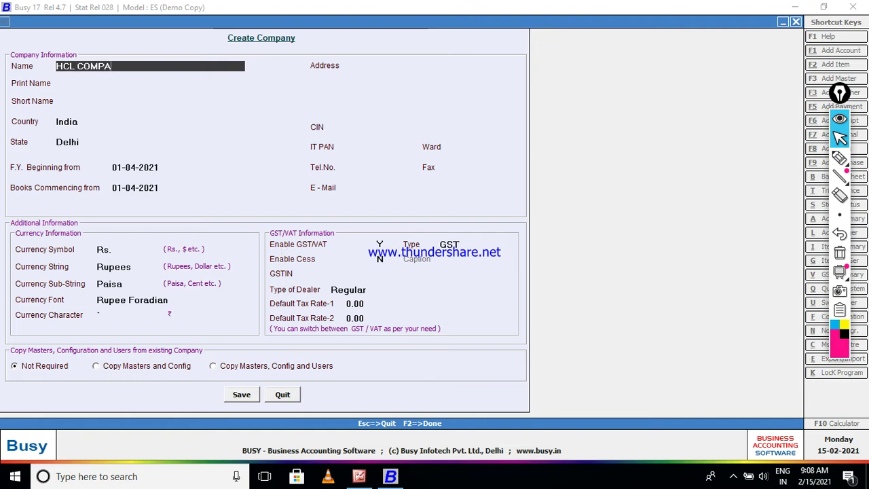
type("NY -2021")
key("Return")
key("Return")
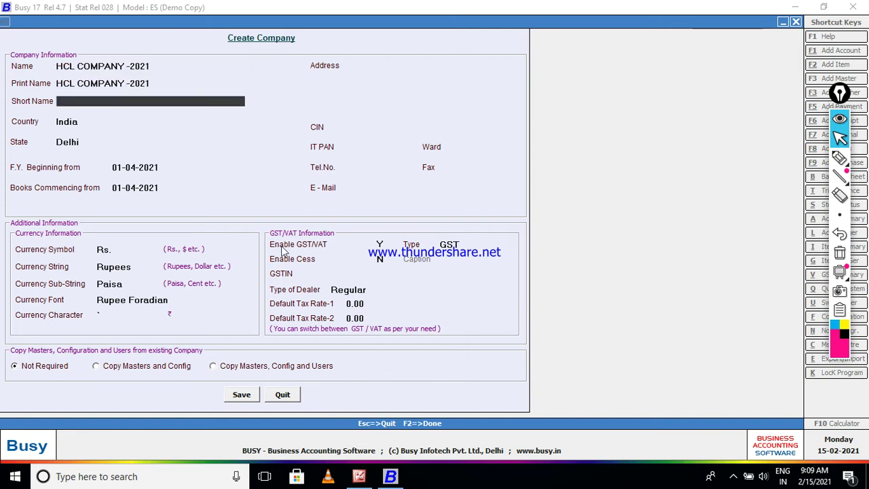
key("Return")
Set state Uttar Pradesh, both start dates 01-02-2021, and address SIRATHU KAUSHAMBI.
key("Return")
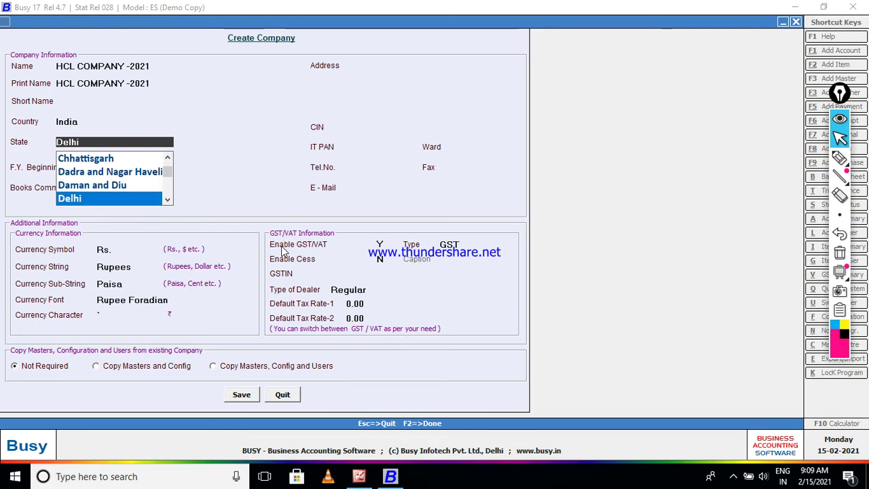
type("U")
key("Return")
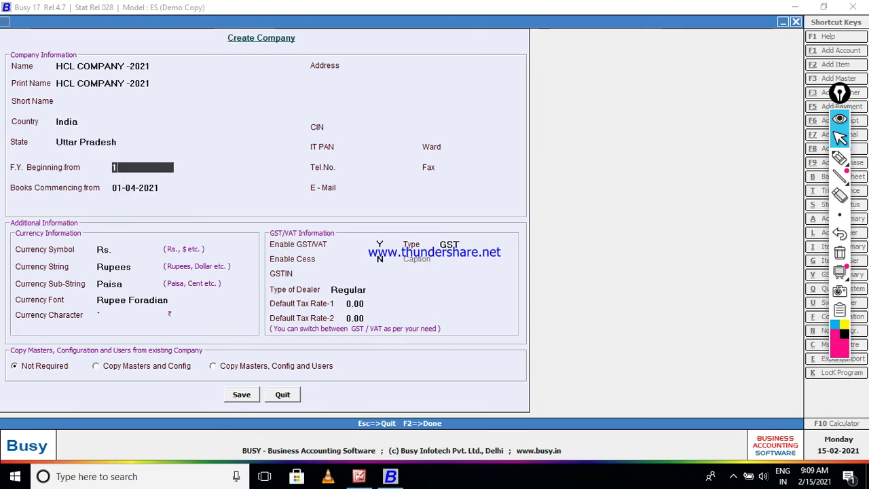
type("1-2-2201")
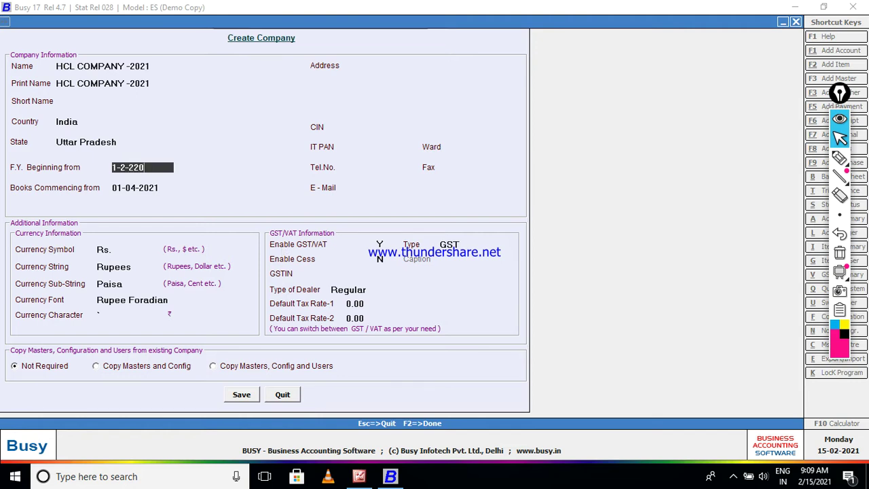
key("BackSpace")
key("BackSpace")
key("BackSpace")
type("021")
key("Return")
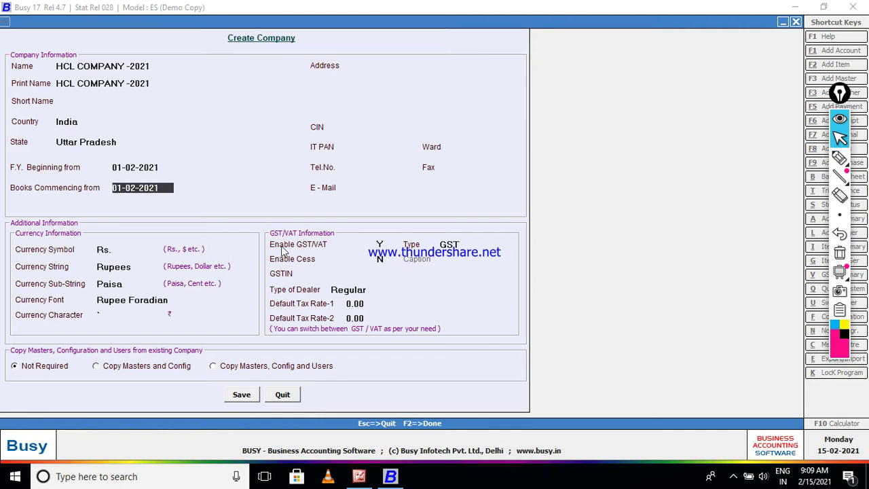
key("Return")
key("Return")
key("Up")
type("SI")
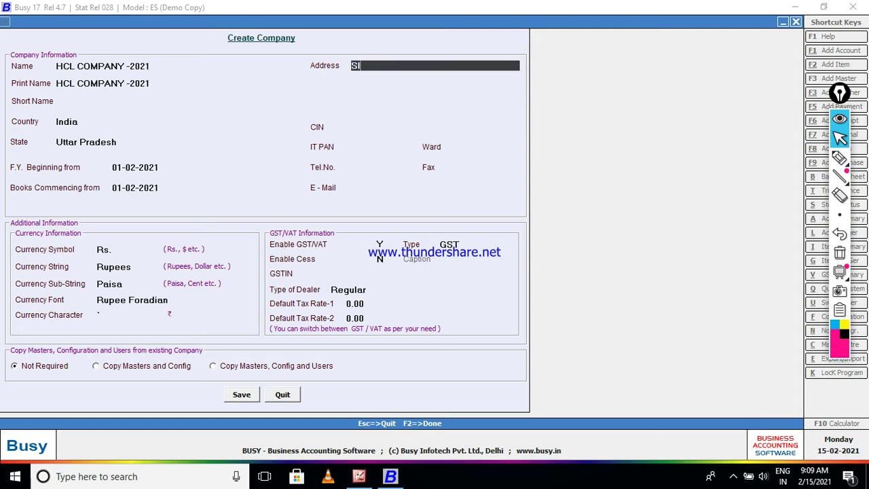
type("RATHU KAUSHAMBI")
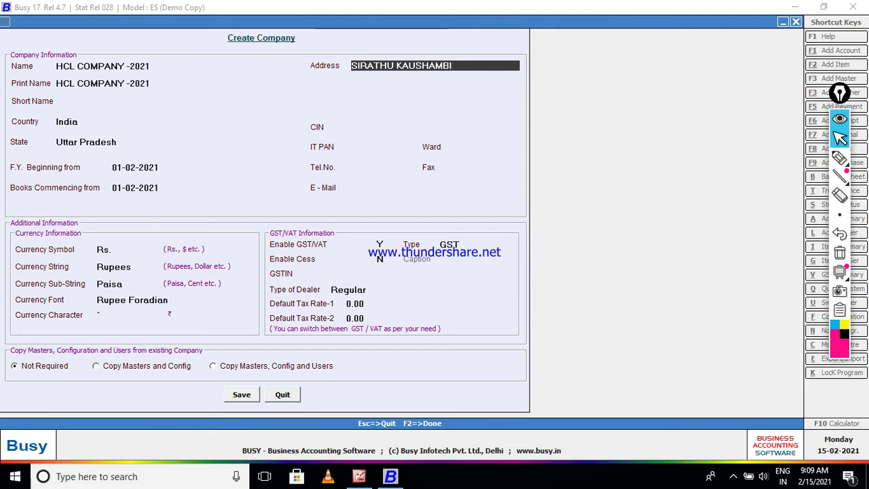
Enter CIN 2345, the company PAN, ward 05, and the telephone and fax numbers.
key("Return")
key("Return")
key("Return")
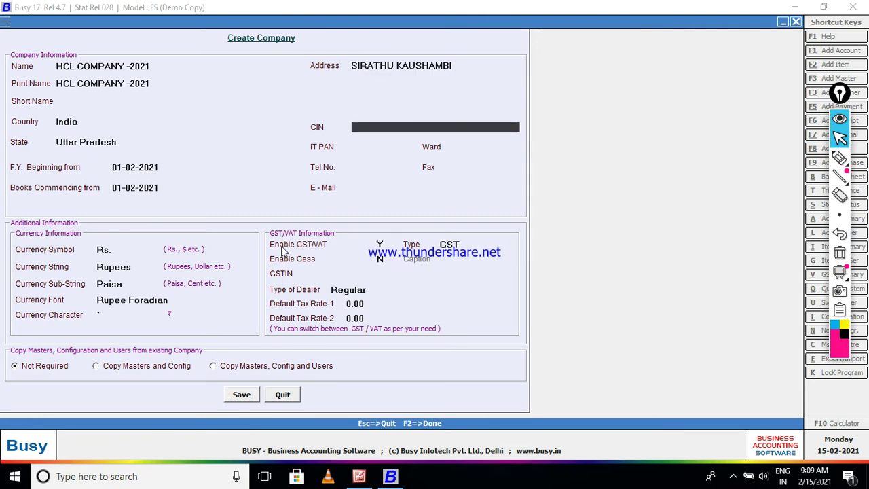
type("2345")
key("Return")
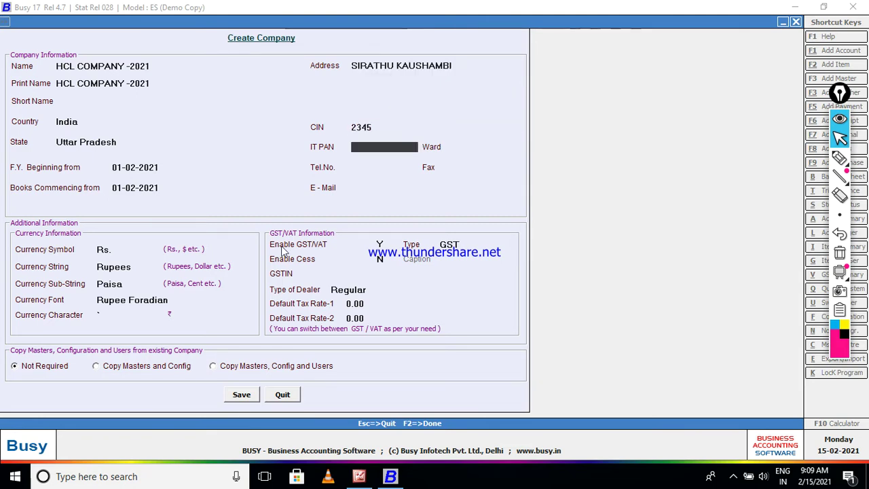
type("0353455")
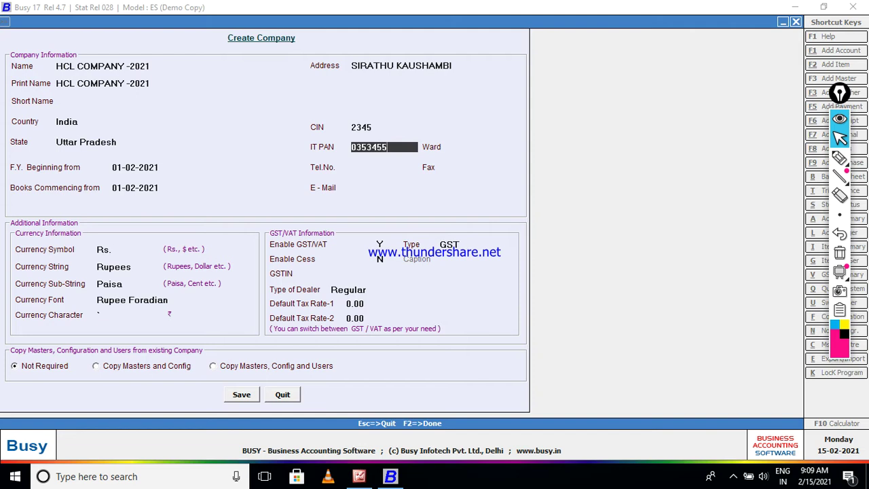
key("Return")
type("05")
key("Return")
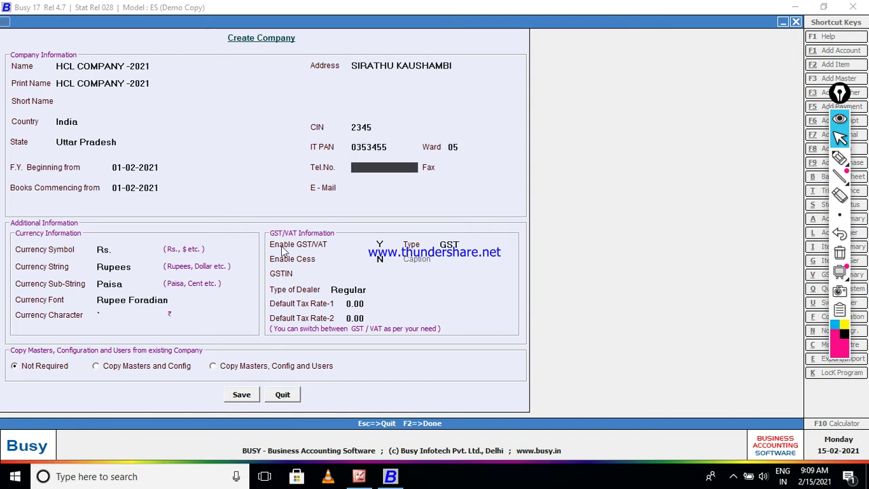
type("95543317")
key("Return")
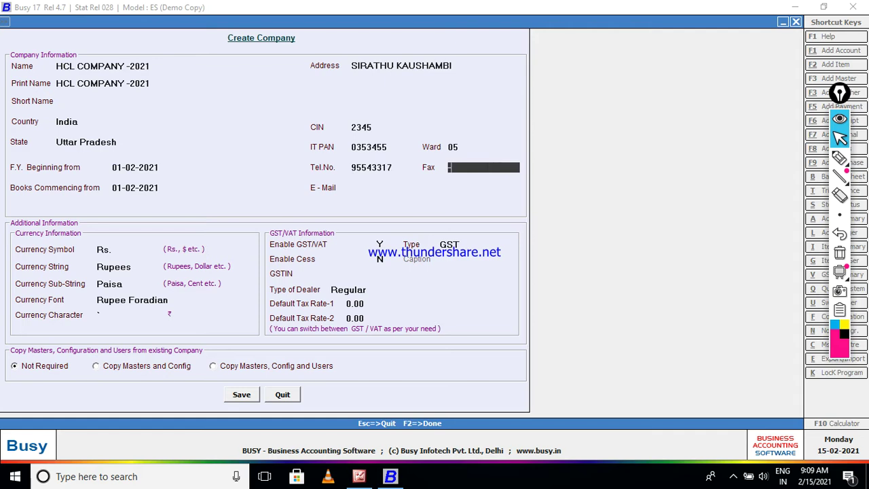
type("000")
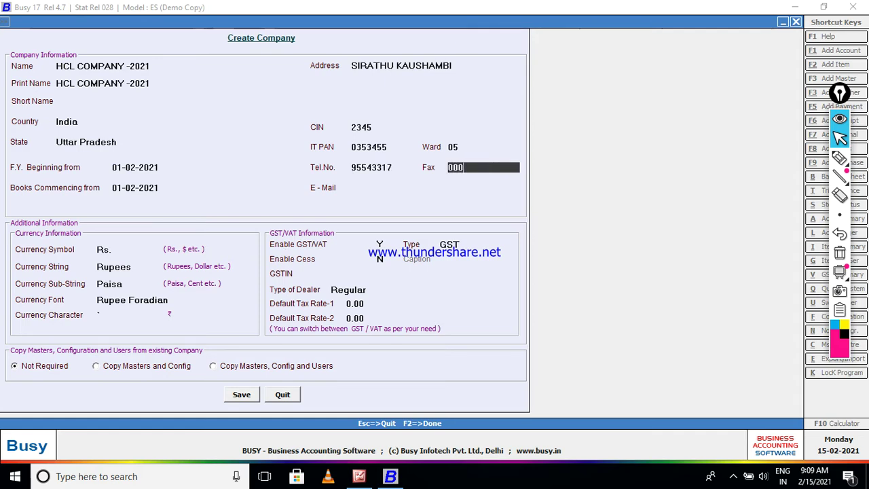
type("3-3445")
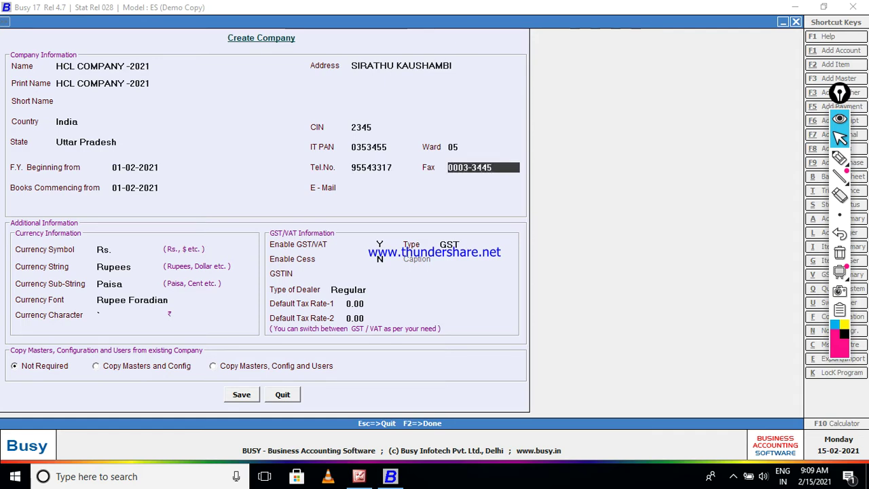
key("Return")
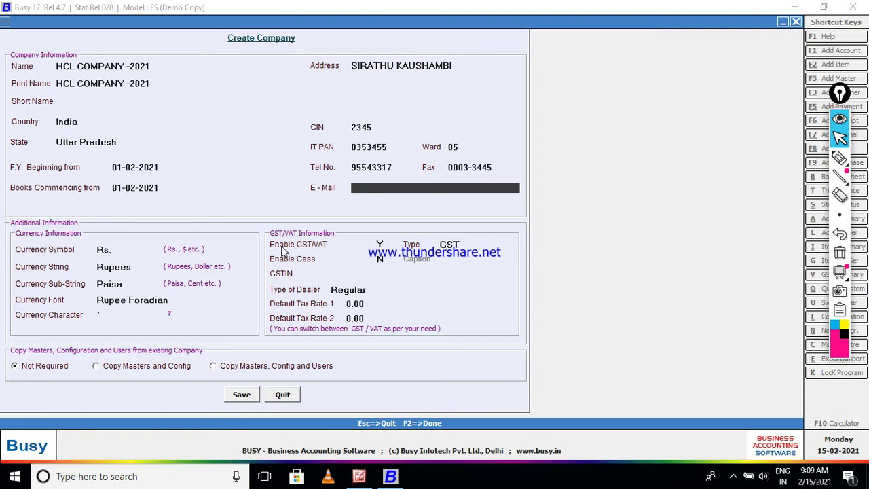
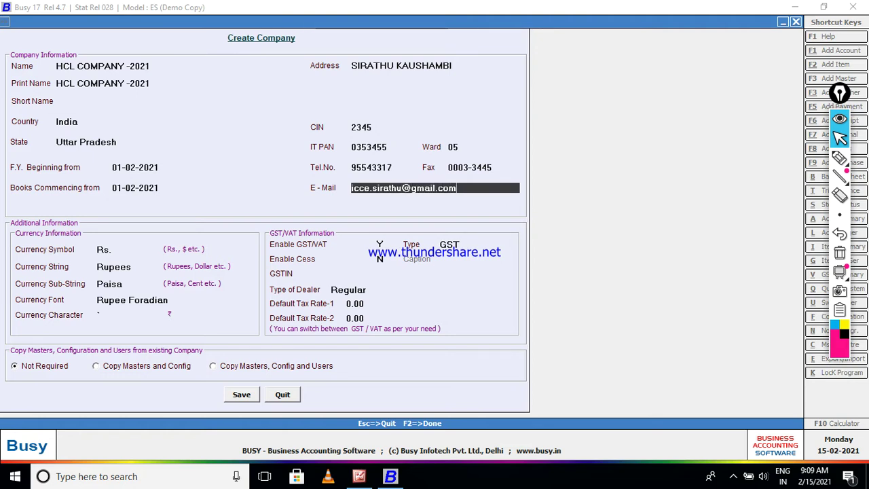
Add the company e-mail and GSTIN, keep GST and Regular dealer type, reaching the save prompt.
key("Return")
key("Return")
key("Return")
key("Return")
key("Return")
key("Return")
key("Return")
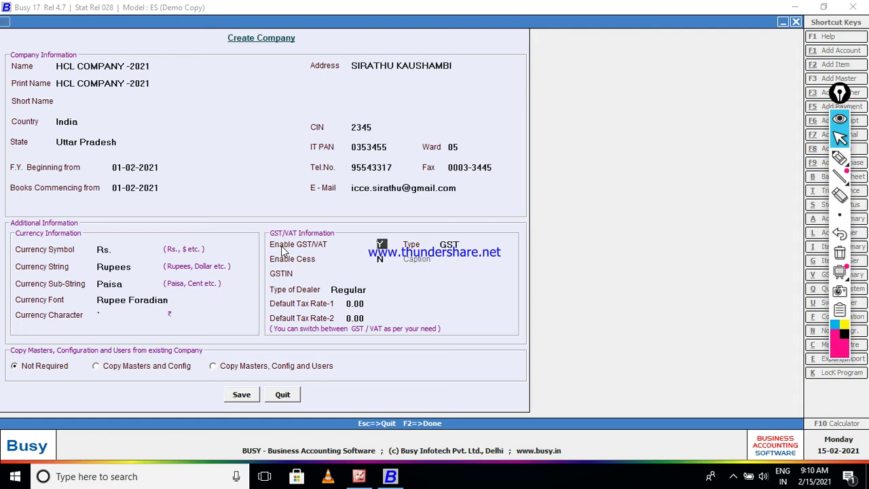
key("Return")
key("Return")
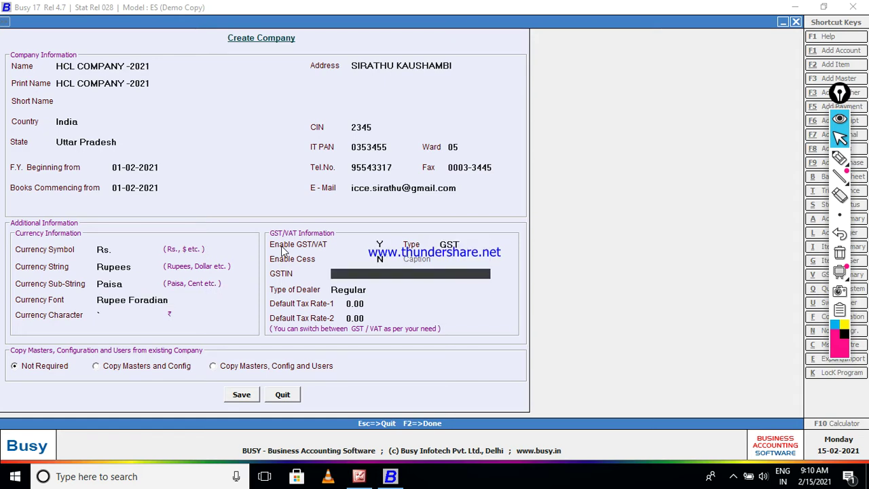
key("Caps_Lock")
type("GS")
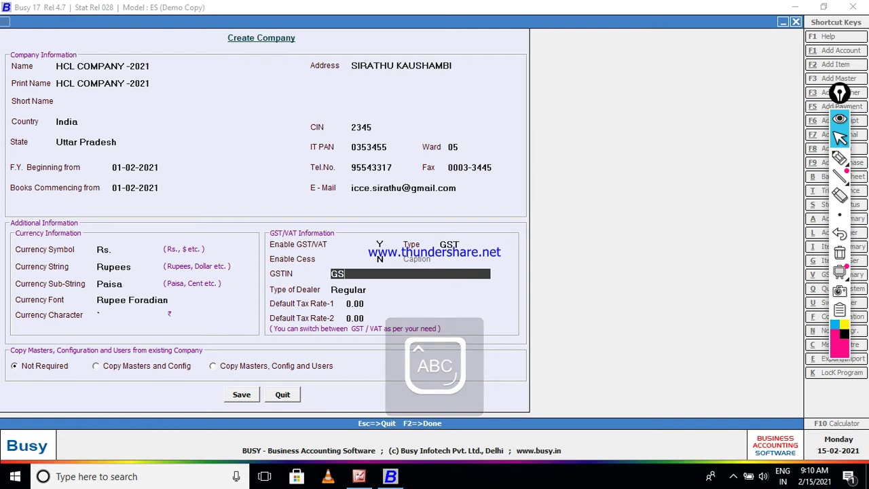
type("TIN:")
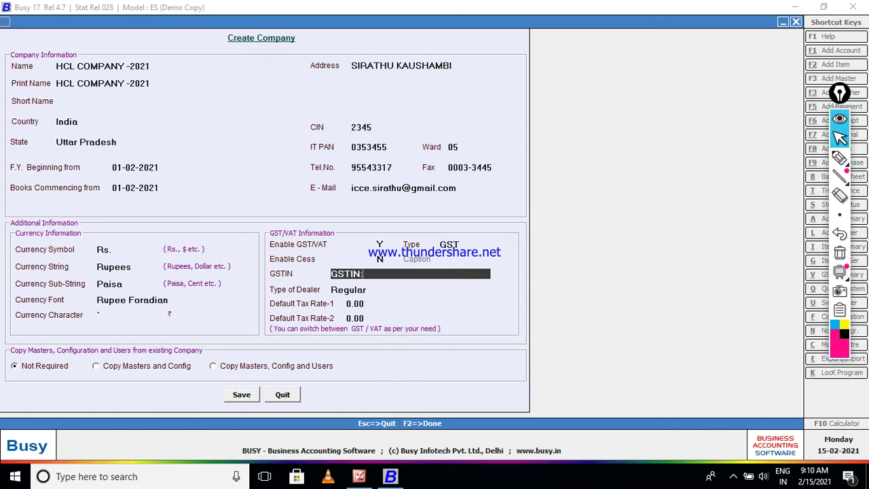
type("AAAAP545P")
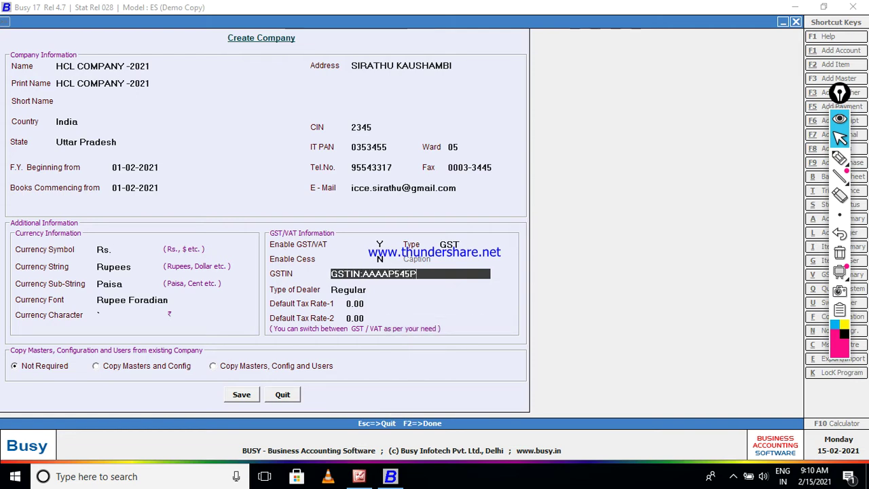
type("566P565")
key("Return")
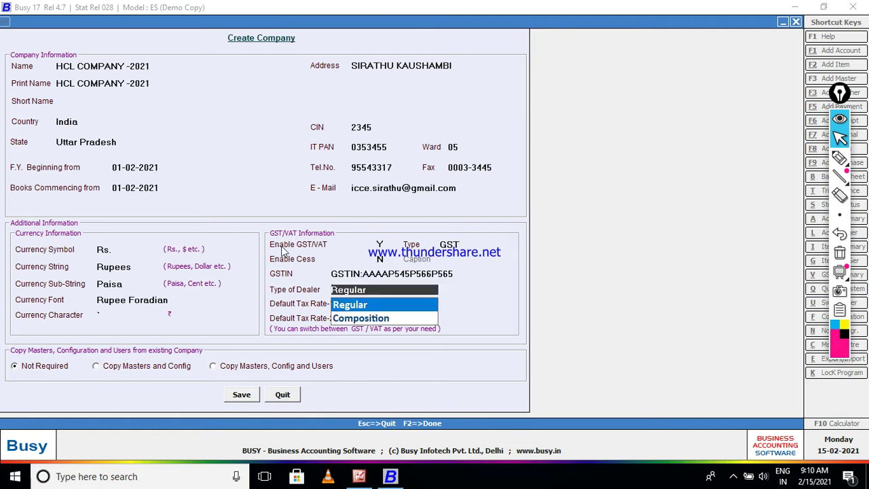
key("Return")
key("Return")
key("Return")
key("Return")
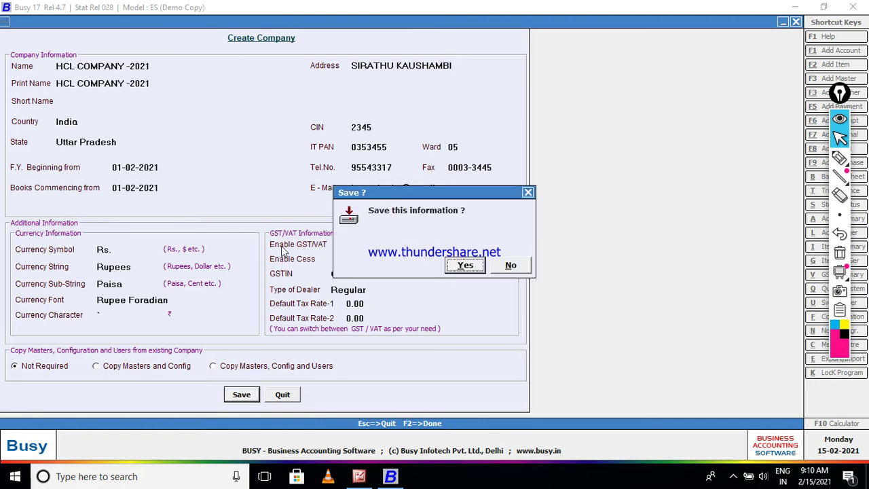
key("Return")
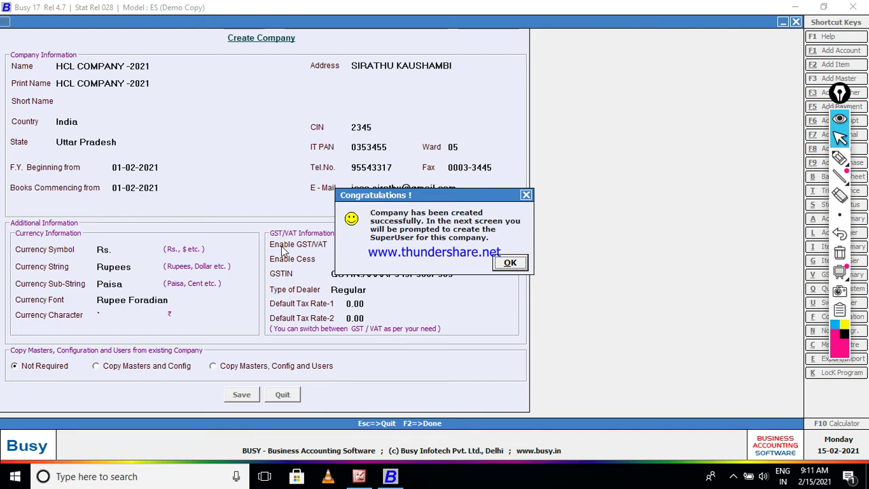
Dismiss the Congratulations message, then enter and save the superuser name and confirmed password.
key("Return")
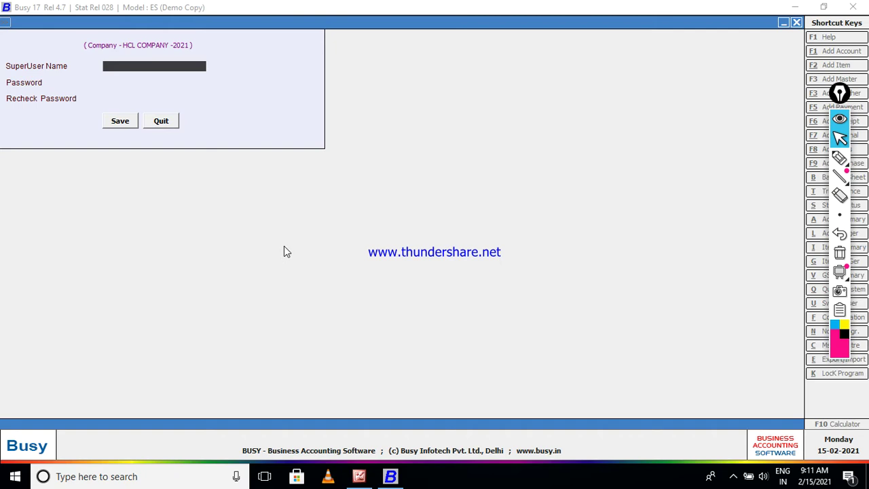
type("GP")
key("Return")
type("1")
key("Return")
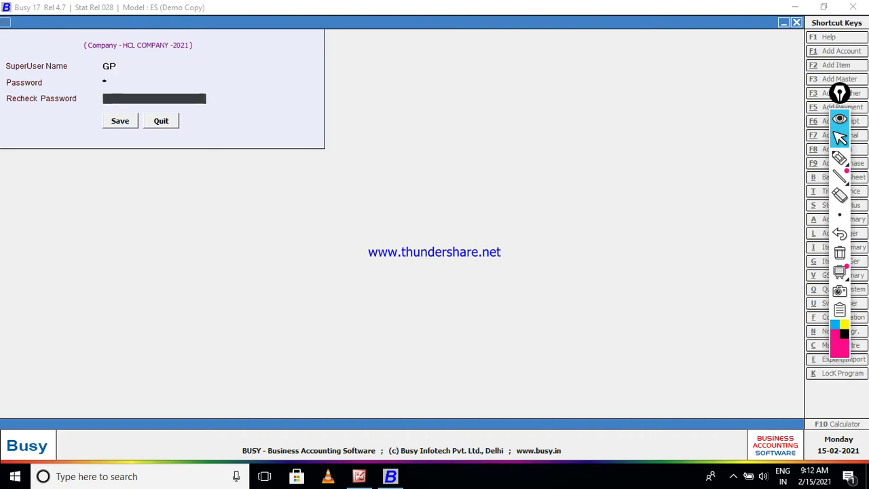
type("1")
key("Return")
key("Return")
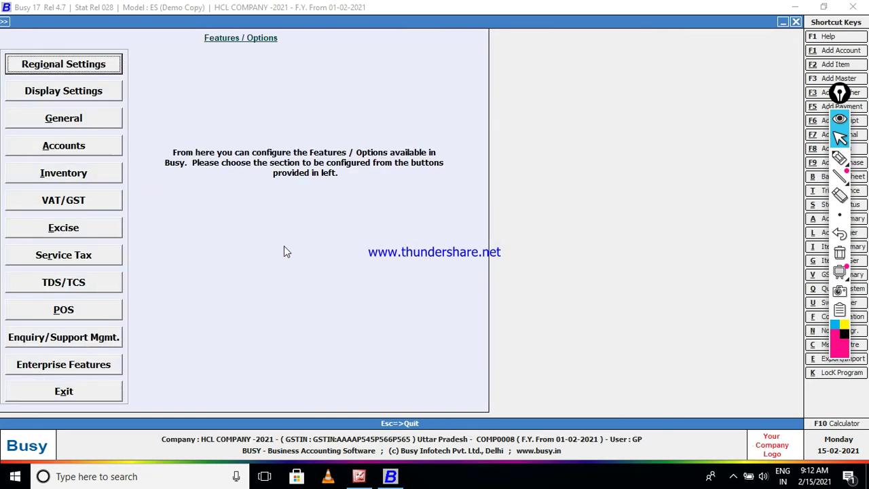
Exit Features / Options and go to Administration > Masters > Account > Add.
key("Escape")
key("Right")
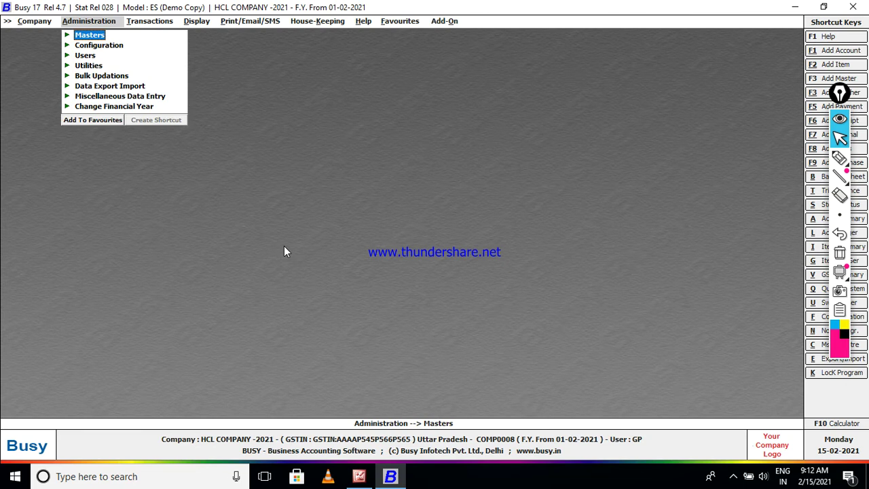
key("Return")
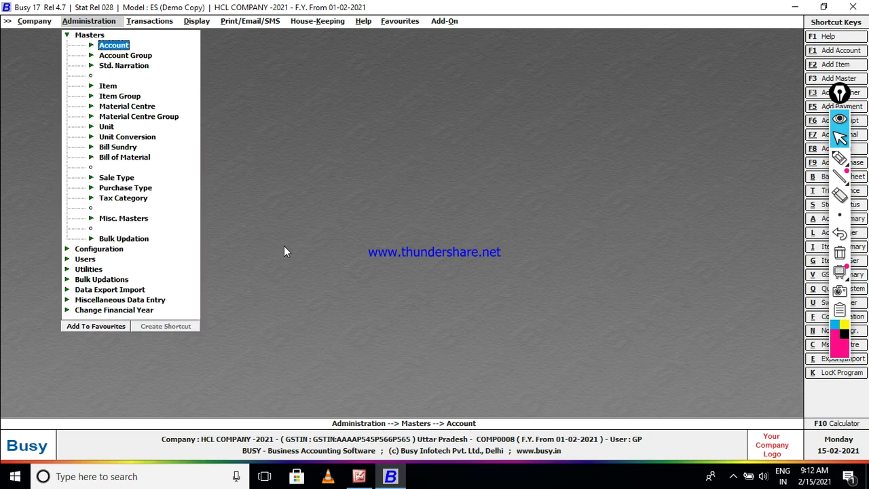
key("Return")
key("Return")
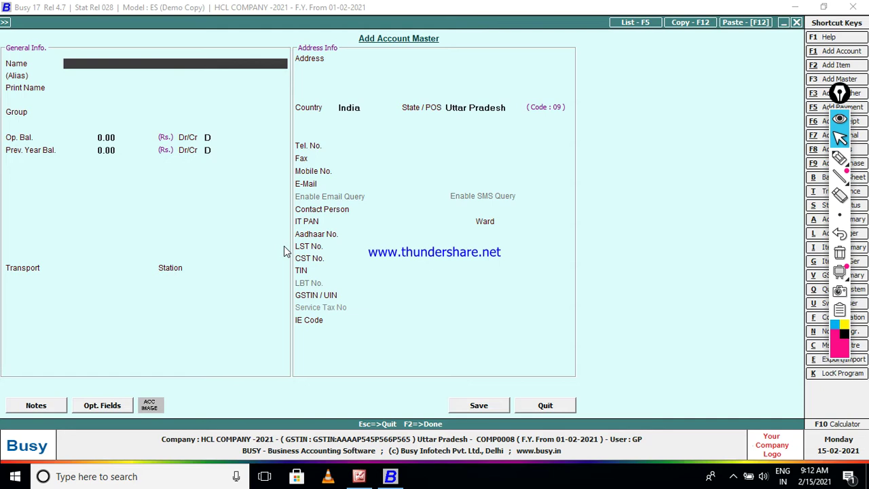
Name the account MR SONU TRADERS-2021 and start choosing its group.
type("MR SONU TRADERS")
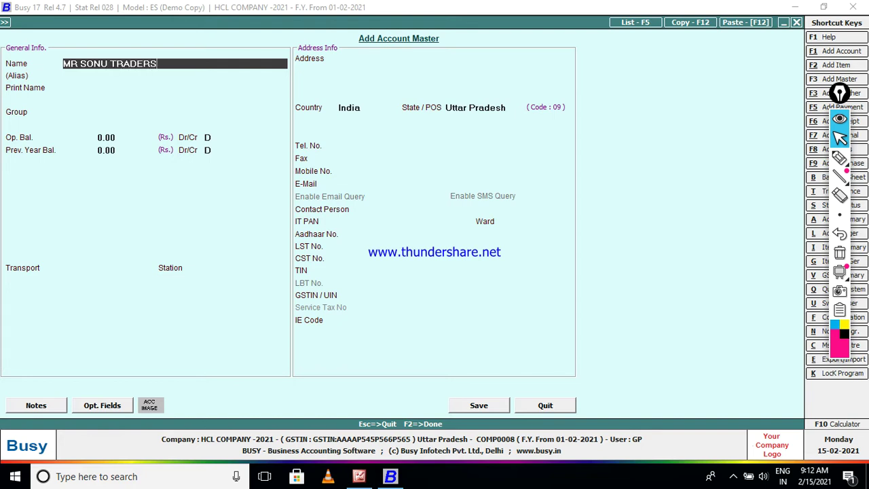
type("-2021")
key("Return")
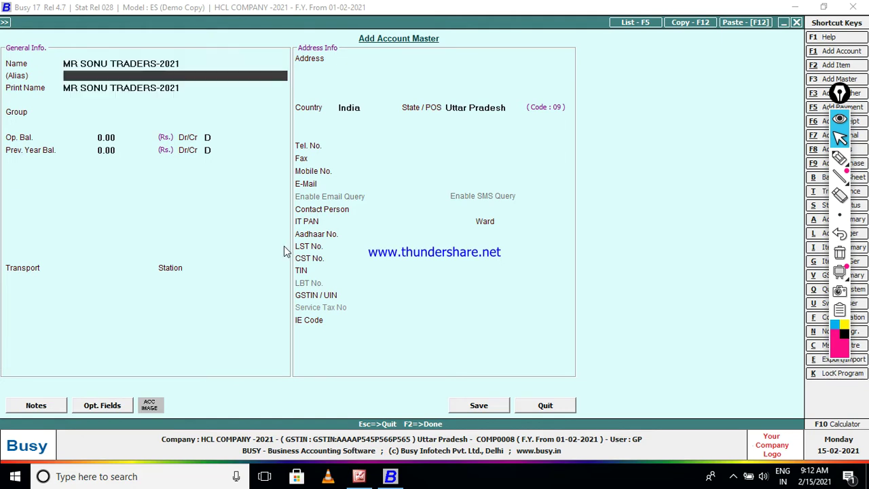
key("Return")
key("Return")
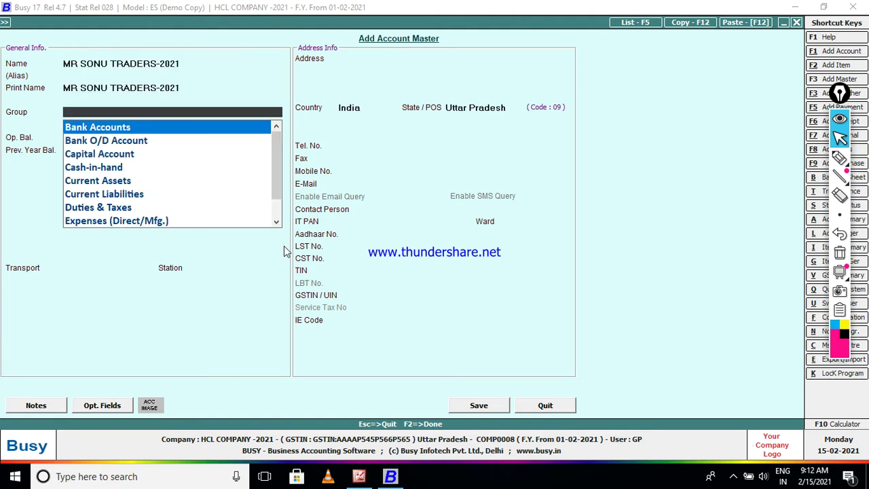
type("S")
key("Down")
key("Down")
key("Down")
key("Down")
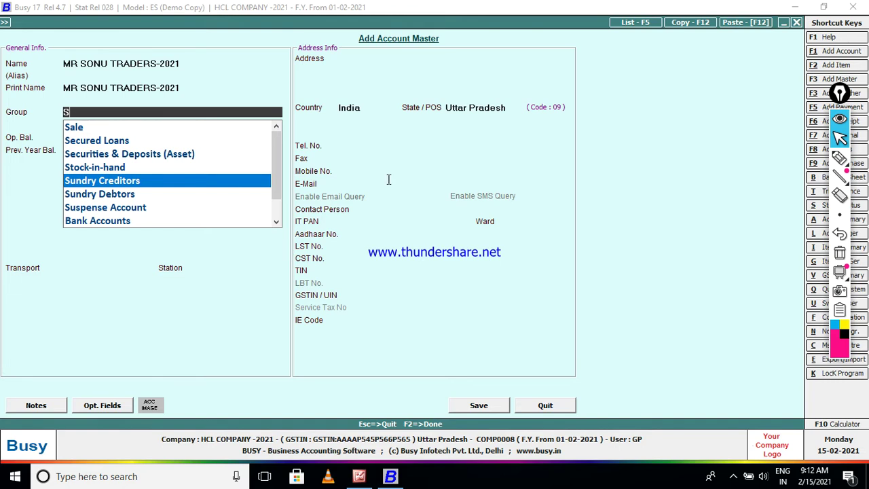
Draw and clear on-screen marker annotations over the form, then pick Sundry Debtors as group.
left_click(840, 158)
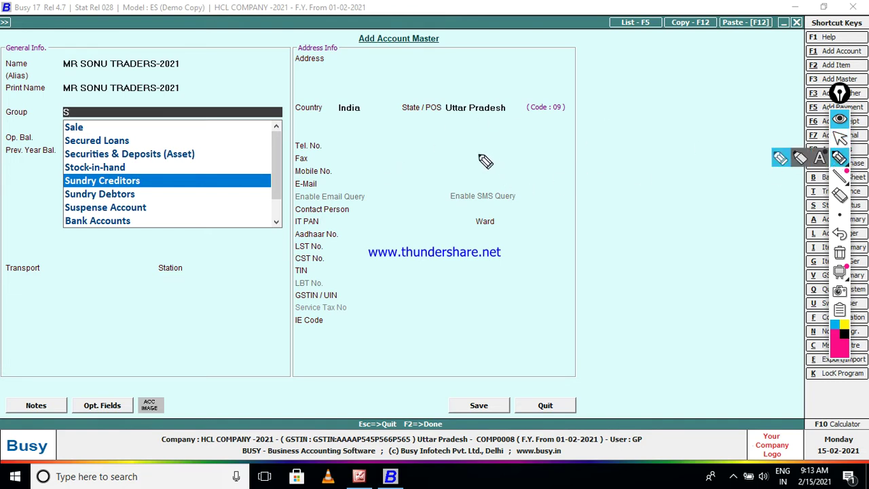
mouse_move(495, 168)
left_mouse_down()
mouse_move(509, 197)
mouse_move(494, 216)
left_mouse_up()
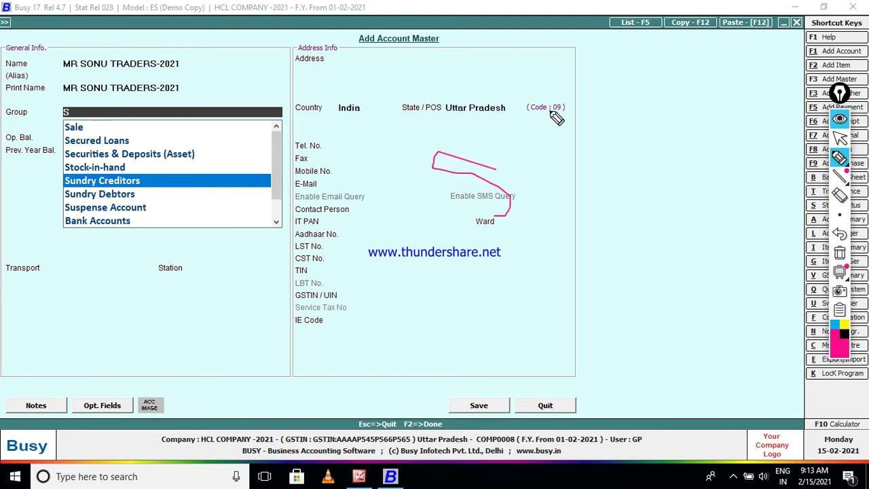
left_click_drag(550, 111, 543, 247)
mouse_move(604, 153)
left_mouse_down()
mouse_move(614, 219)
mouse_move(617, 207)
left_mouse_up()
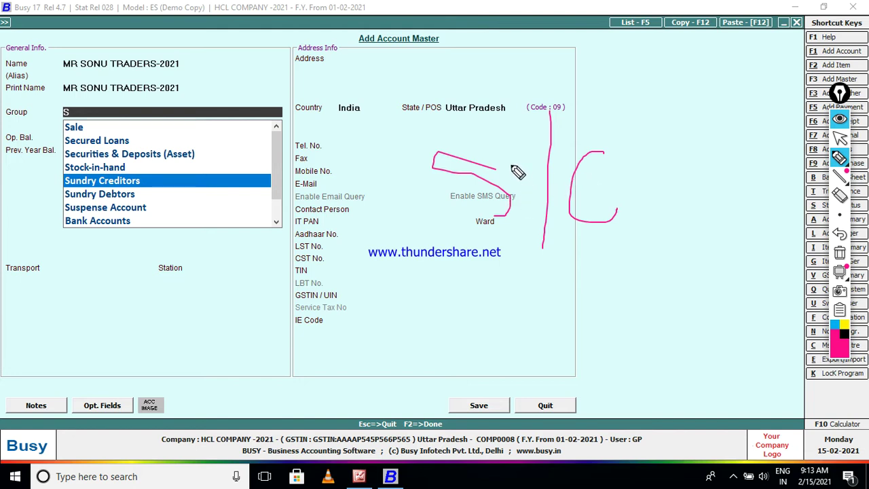
left_click_drag(600, 182, 652, 144)
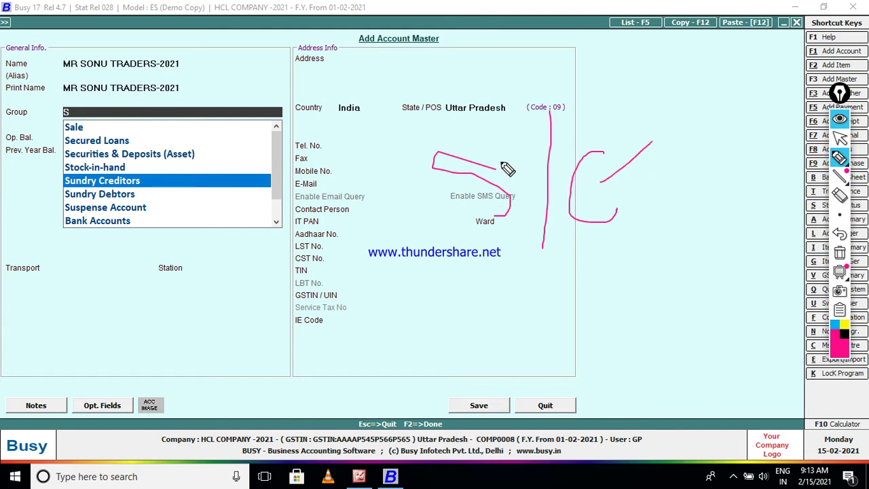
left_click_drag(501, 167, 520, 139)
left_click_drag(509, 95, 550, 109)
left_click(840, 251)
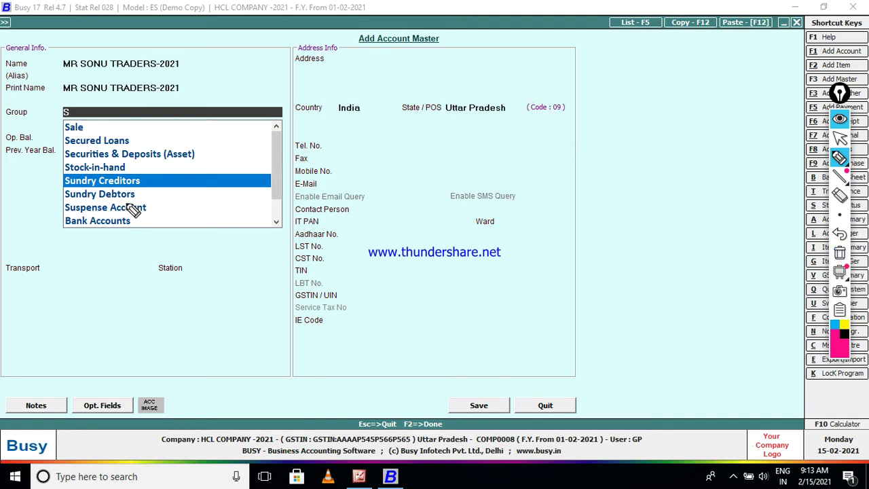
left_click(838, 138)
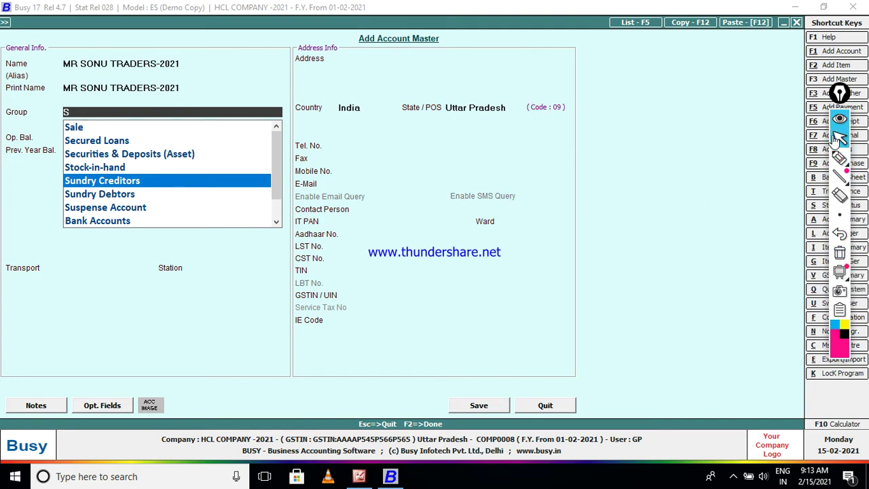
left_click(175, 194)
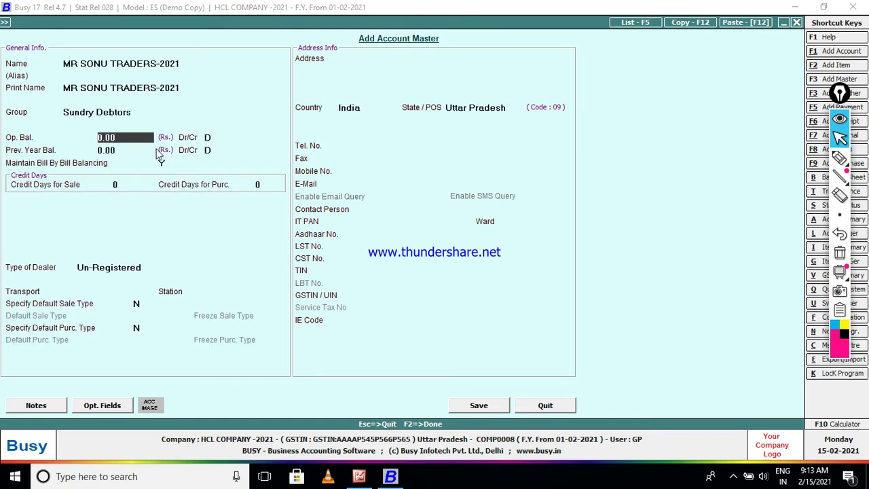
Change the group to Sundry Creditors and set 30 credit days for sale.
key("Up")
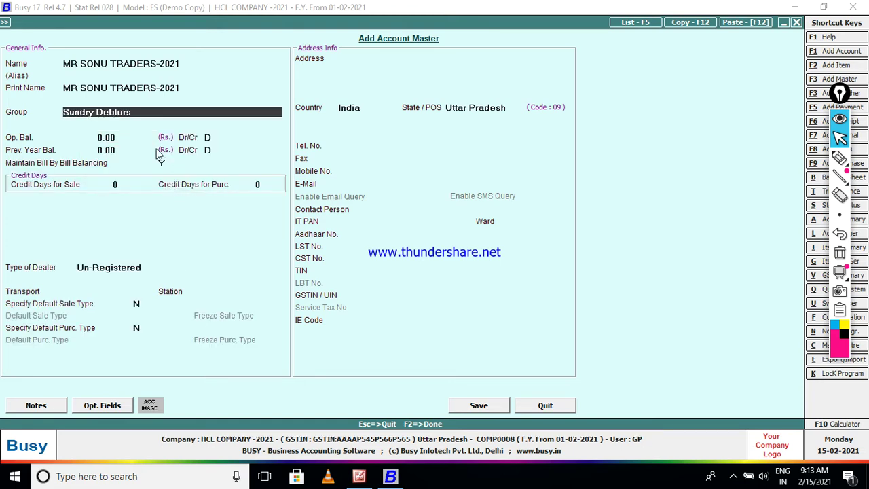
type("s")
key("Down")
key("Down")
key("Down")
key("Down")
key("Return")
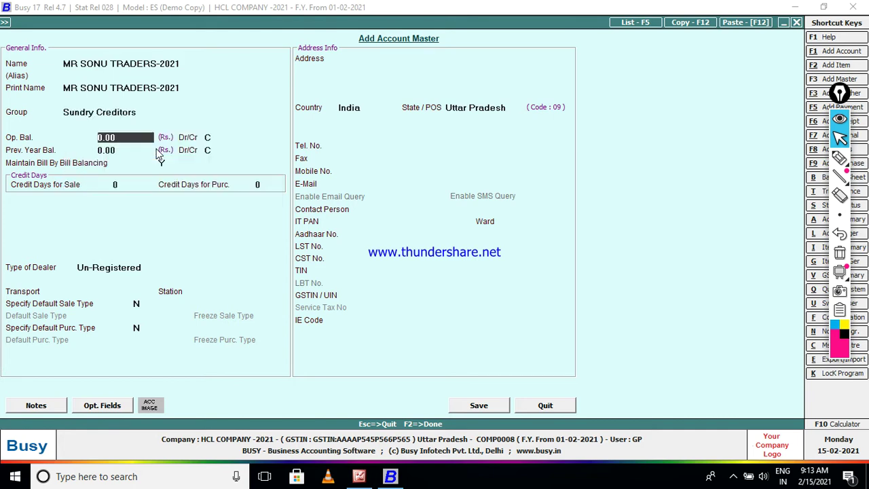
key("Return")
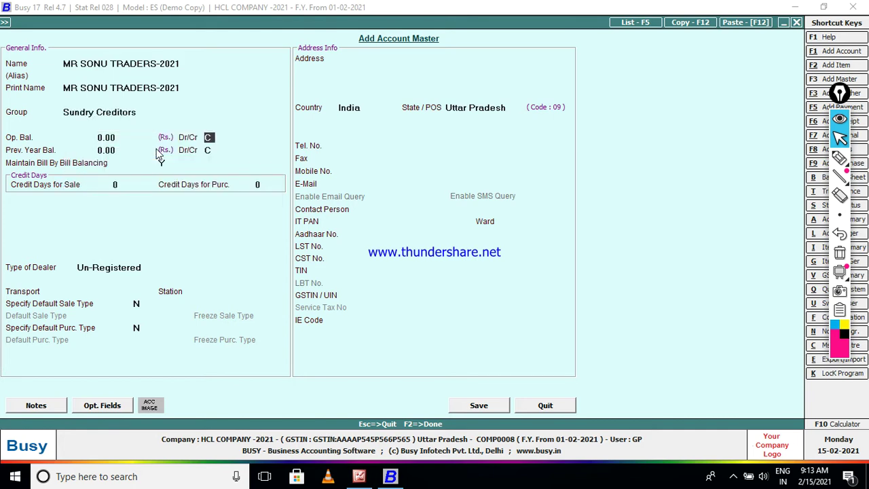
key("Return")
key("Return")
key("Return")
key("Return")
type("30")
key("Return")
key("Return")
key("Return")
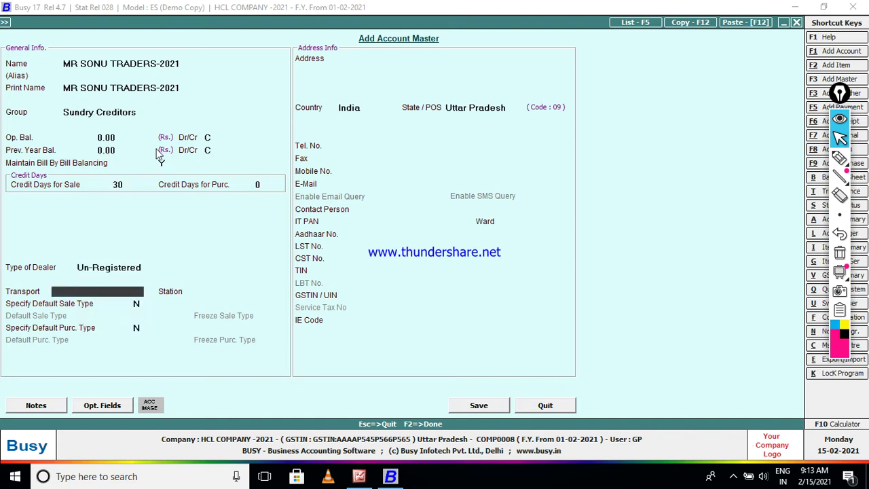
Enter SIRATHU for transport and station, and enable a default purchase type.
type("SIRA")
type("THU")
type("-KAUSHAMBI")
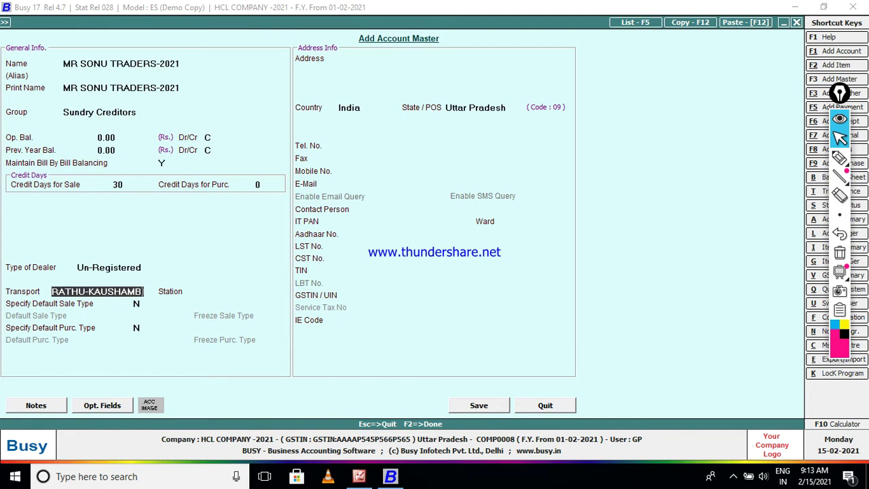
key("BackSpace")
key("BackSpace")
key("BackSpace")
key("BackSpace")
key("BackSpace")
key("BackSpace")
key("BackSpace")
key("BackSpace")
key("BackSpace")
key("BackSpace")
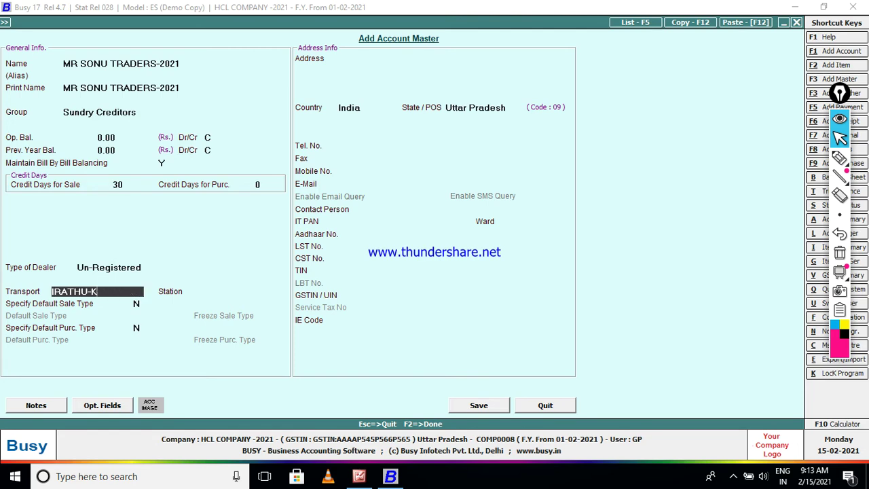
key("Return")
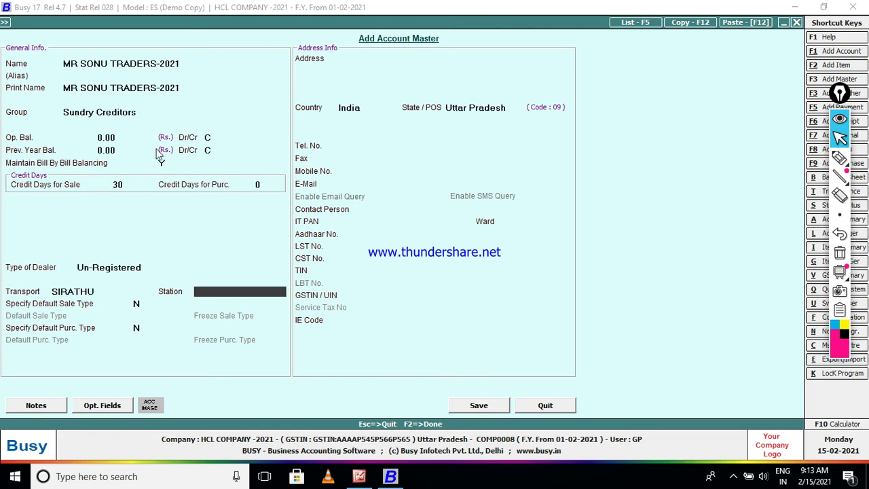
type("SIRATHU")
key("Return")
key("Return")
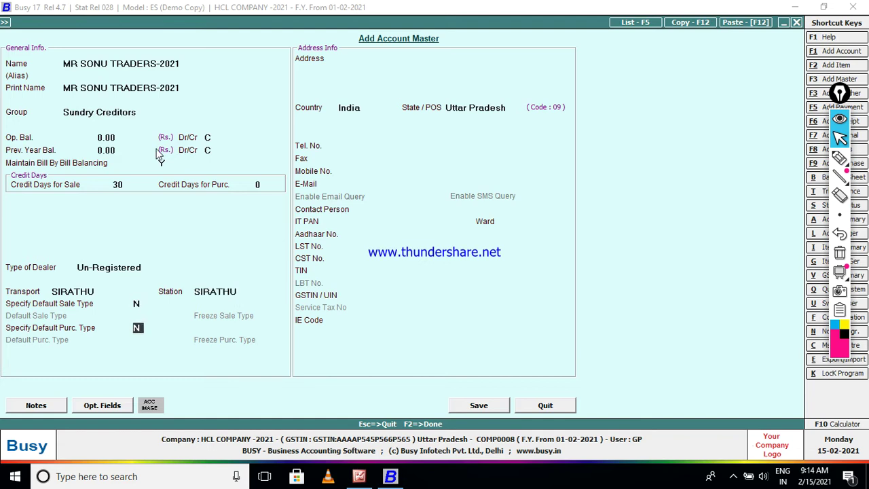
key("y")
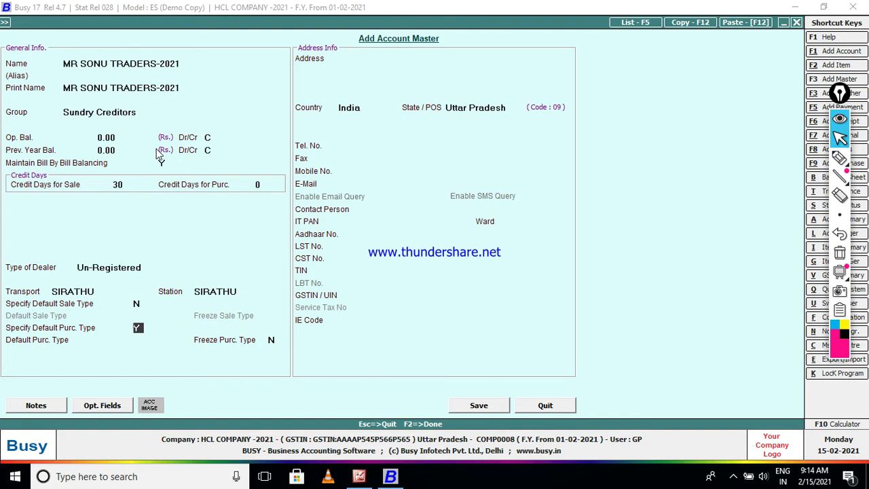
Set the default purchase type to L/GST-ItemWise.
key("Return")
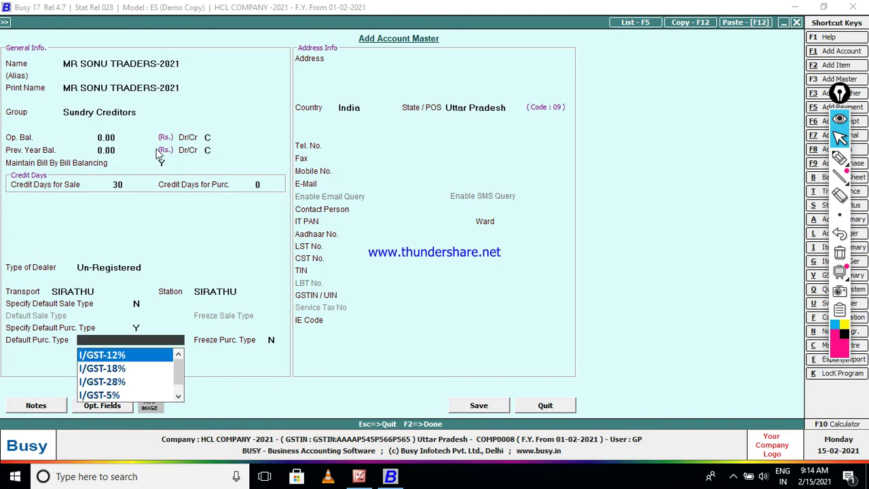
type("L")
key("Down")
key("Down")
key("Down")
key("Down")
key("Down")
key("Down")
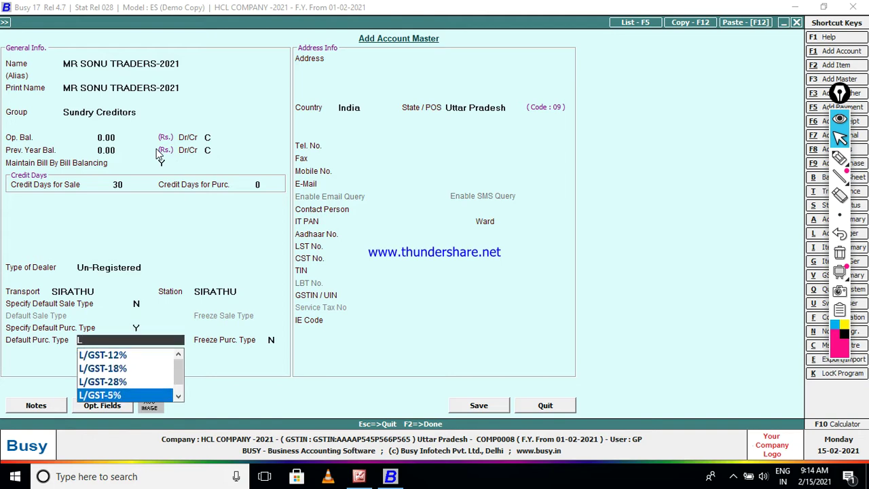
key("Up")
key("Up")
key("Up")
key("Up")
key("Up")
key("Up")
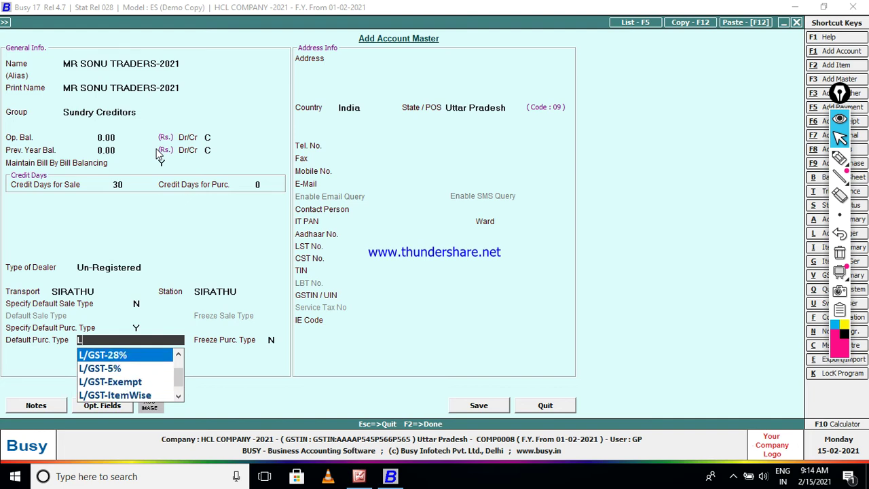
key("Down")
key("Up")
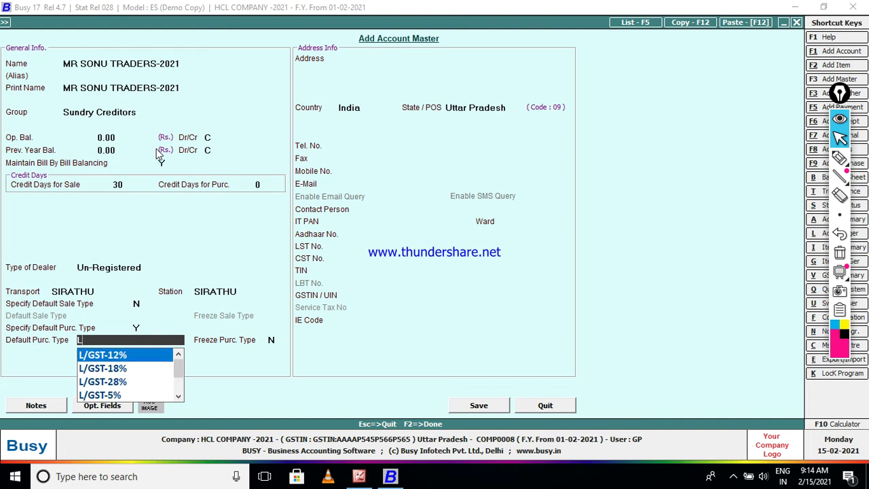
key("Down")
key("Down")
key("Down")
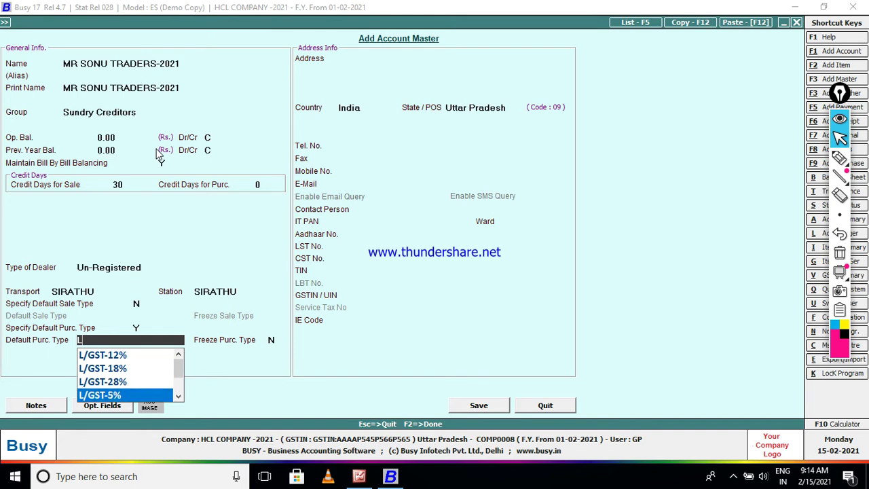
key("Down")
key("Down")
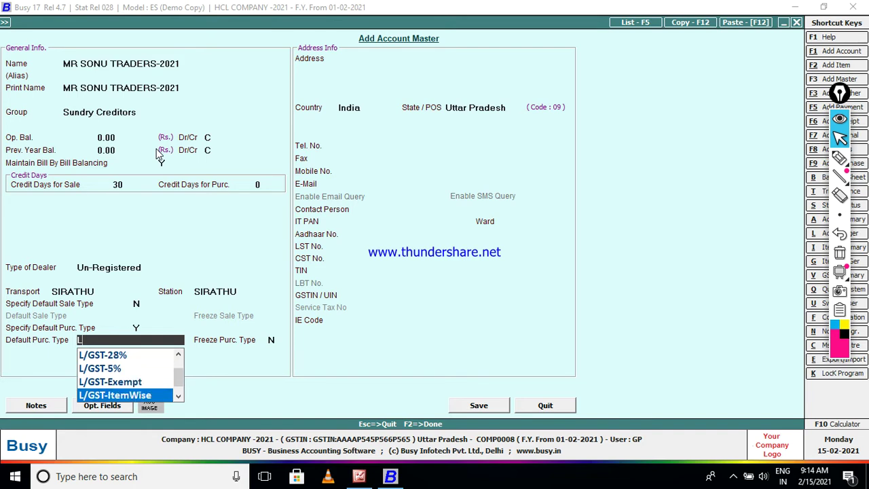
key("Down")
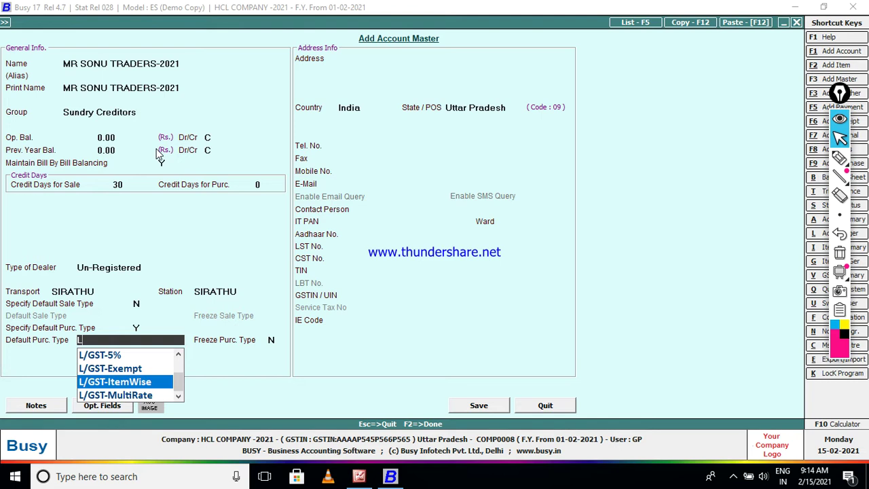
key("Return")
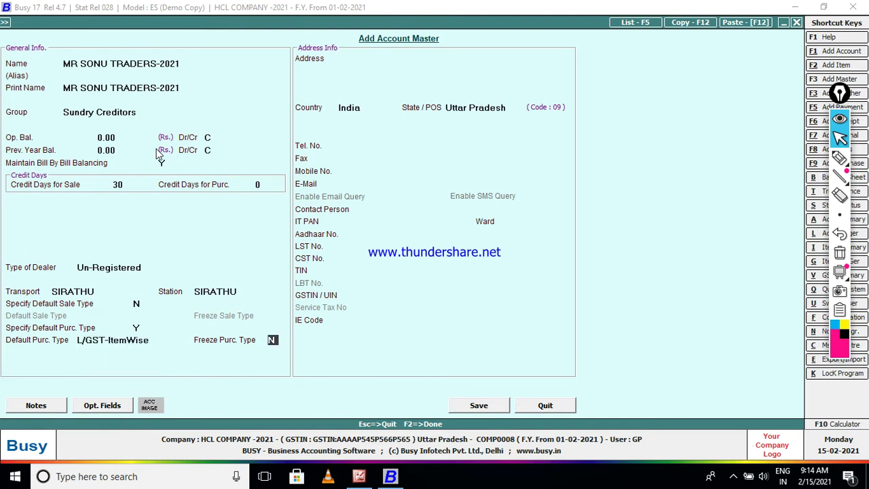
Enter the address SIRATHU KAUSHAMBI and save the supplier account with F2.
key("Return")
type("SIRATHU")
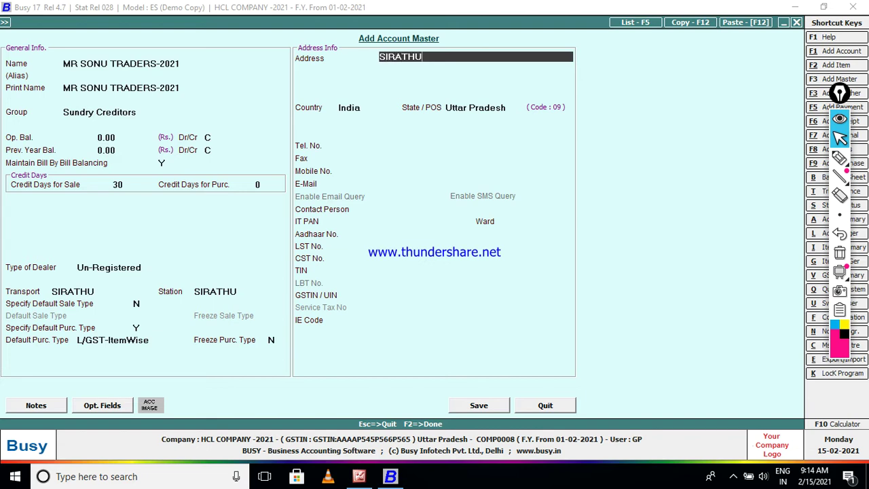
type(" KAUSHAMBI")
key("F2")
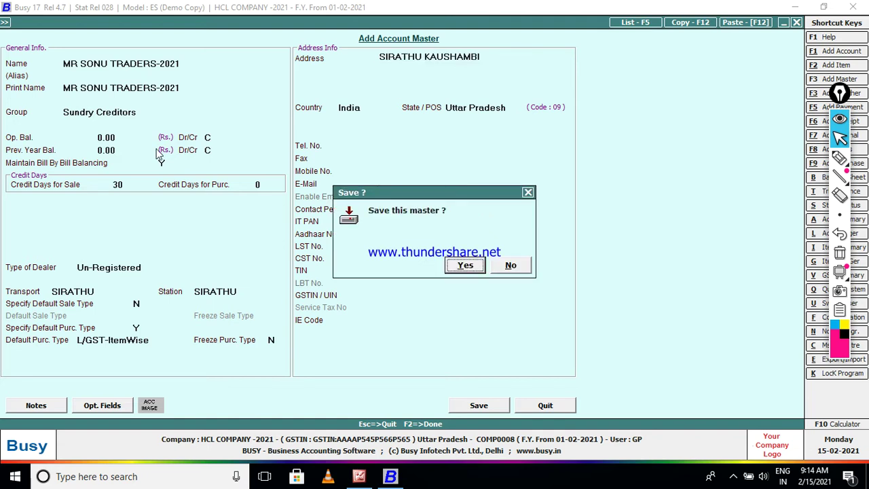
key("Return")
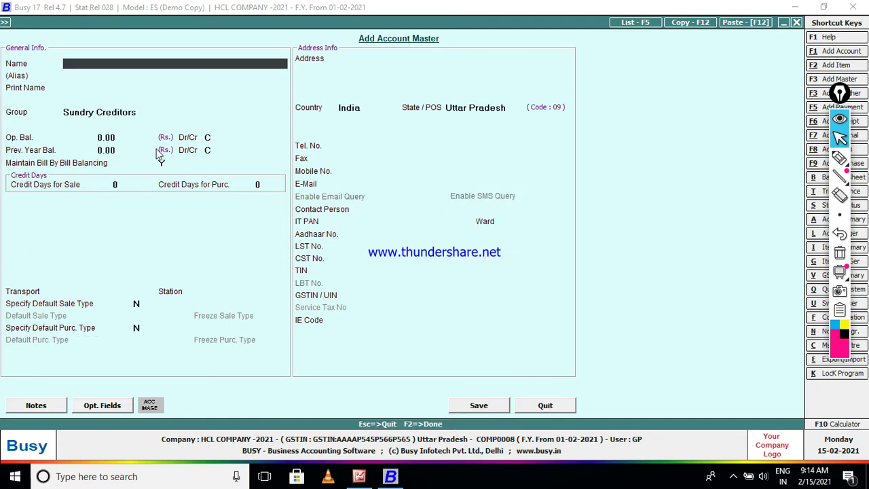
Add and save unit PCS with UQC PCS-PIECES, then exit the unit form.
key("Escape")
key("Down")
key("Down")
key("Down")
key("Down")
key("Down")
key("Down")
key("Down")
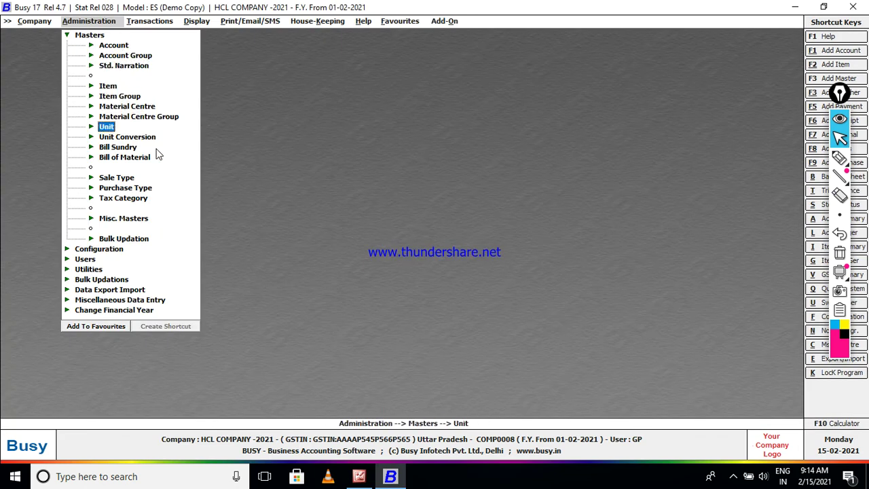
key("Return")
key("Return")
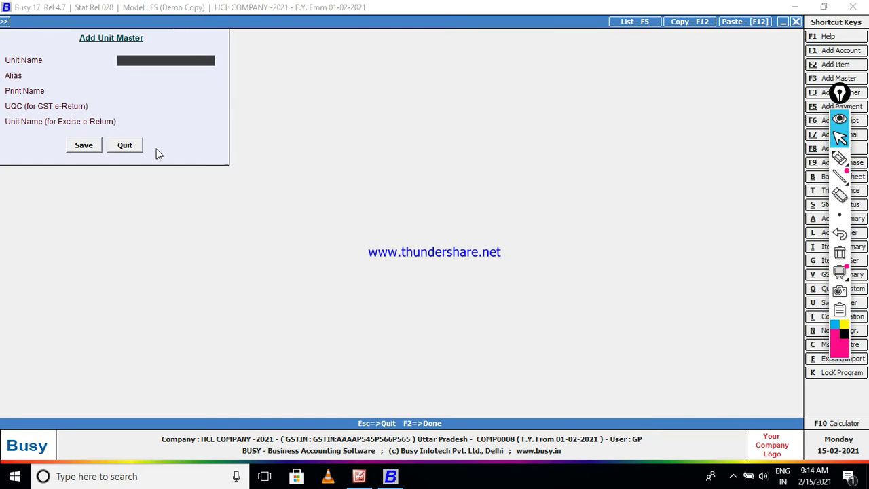
type("PCS")
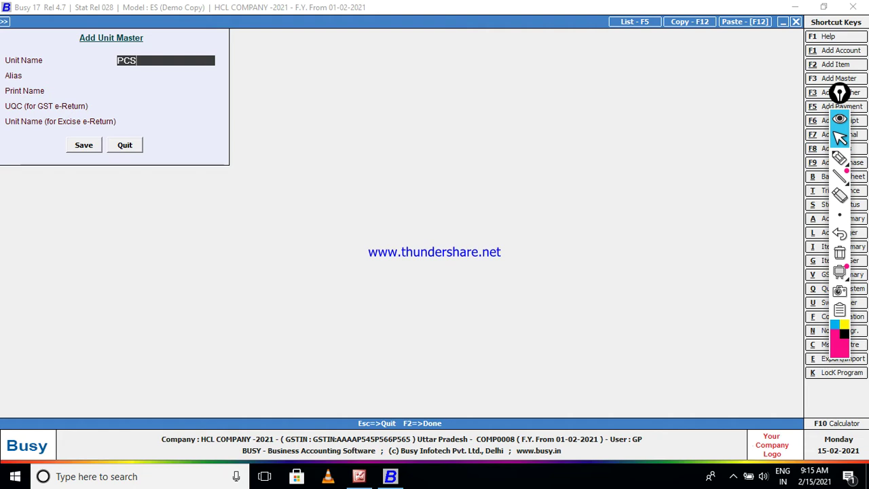
key("Return")
key("Return")
key("Return")
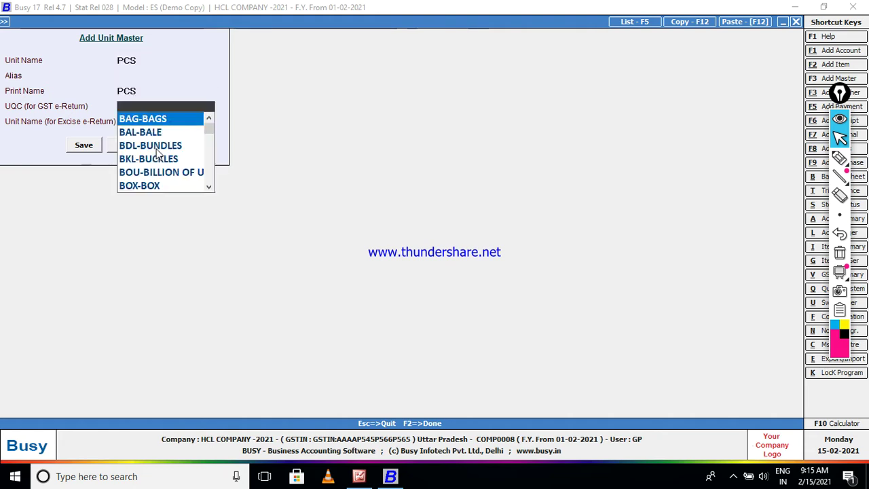
type("P")
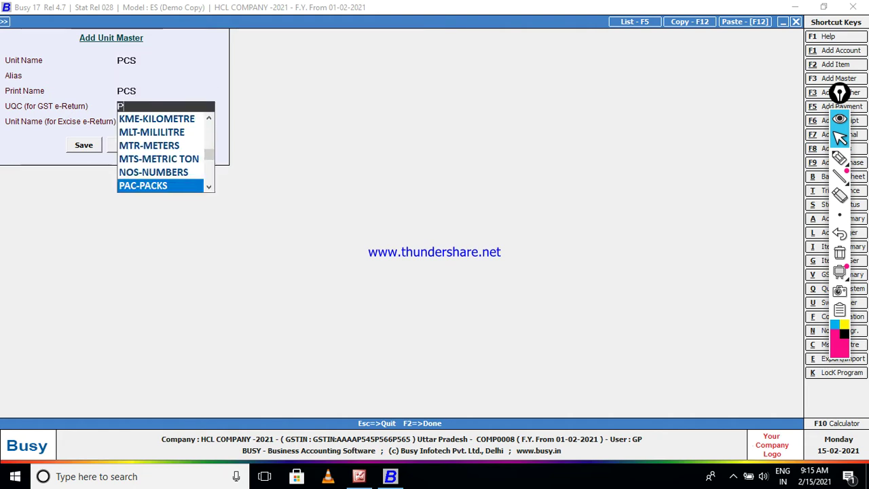
key("Down")
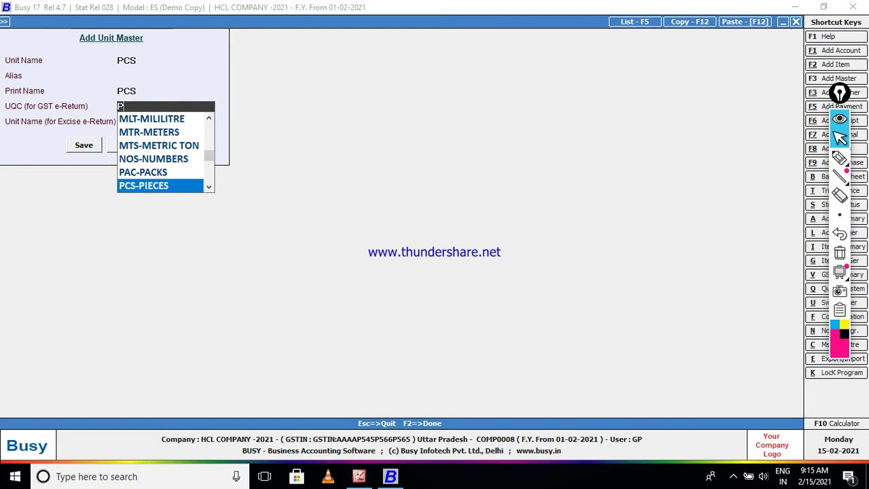
key("Return")
key("Return")
key("Return")
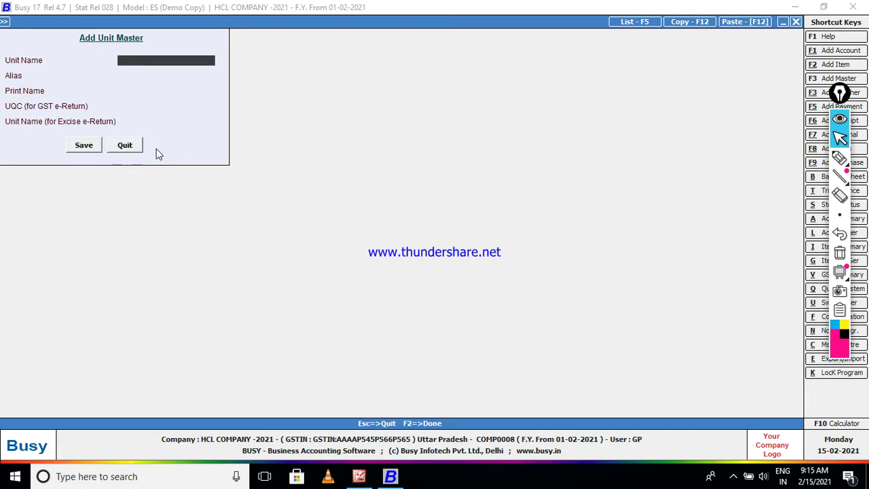
key("Escape")
key("Return")
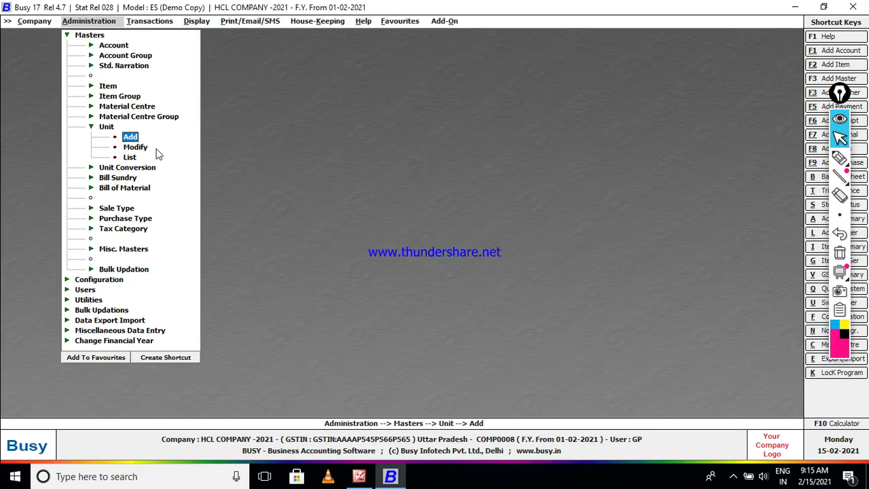
Start a new item group named HCL SHOP as a non-primary group.
key("Escape")
key("Up")
key("Up")
key("Up")
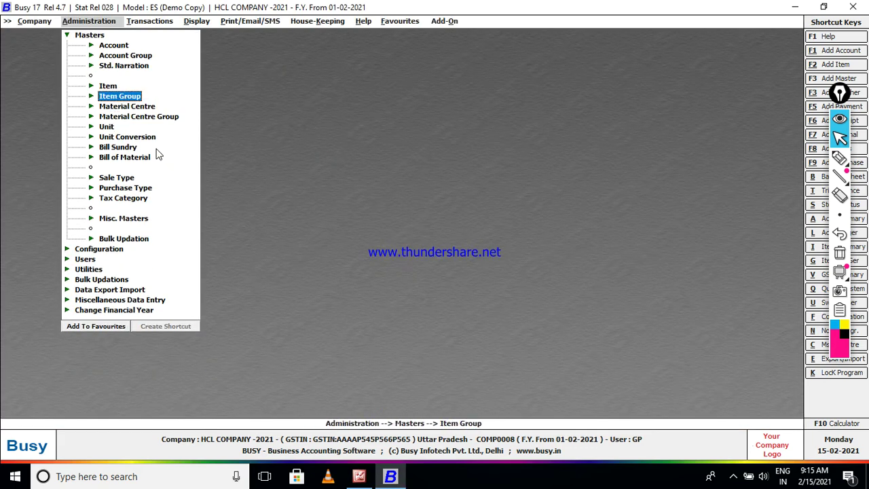
key("Return")
key("Return")
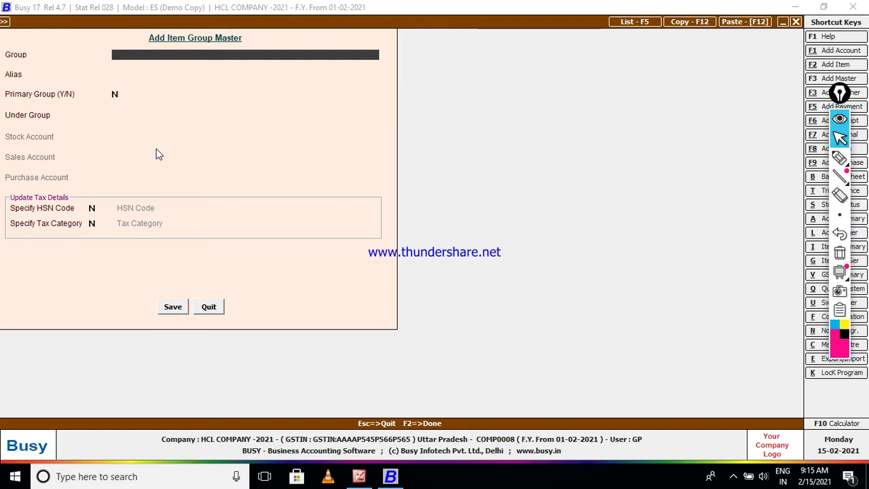
type("HCL SHOP")
key("Return")
key("Return")
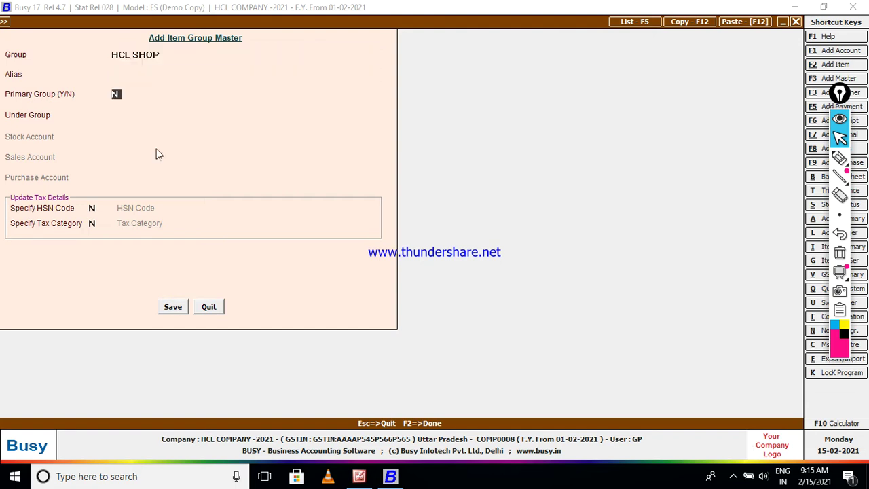
key("Return")
Place HCL SHOP under General and specify HSN code 1234.
key("Return")
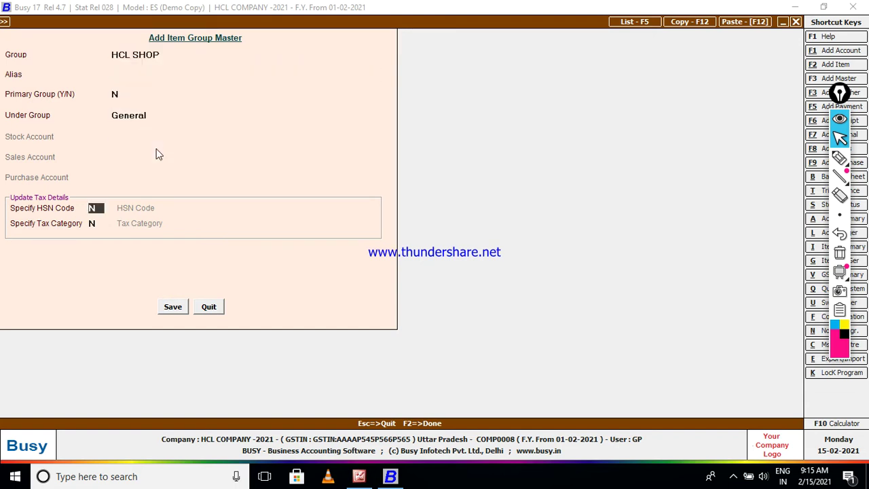
type("Y")
key("Return")
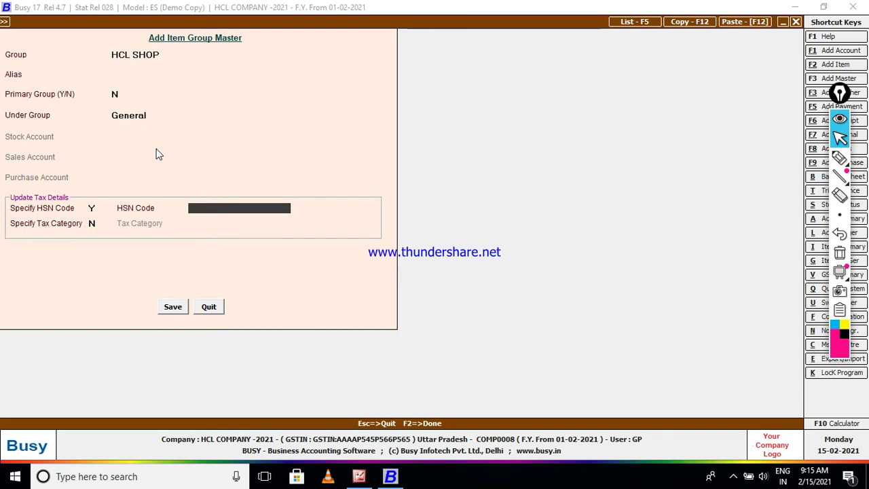
key("Return")
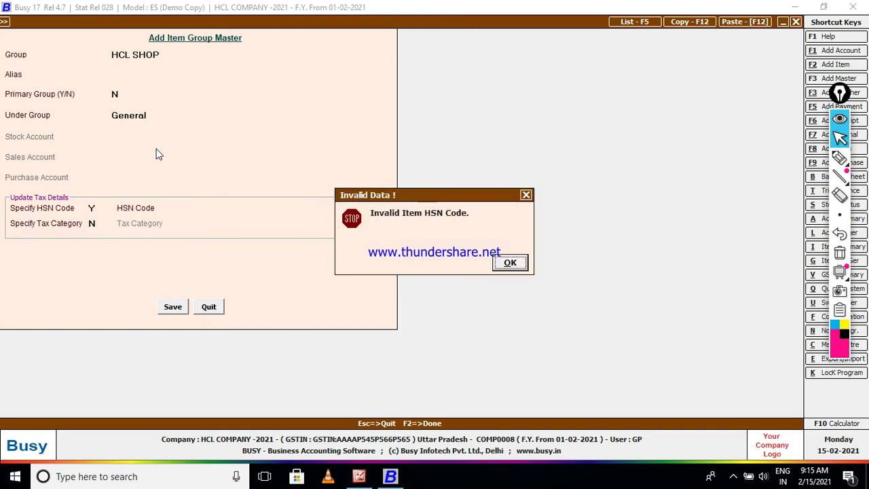
key("Return")
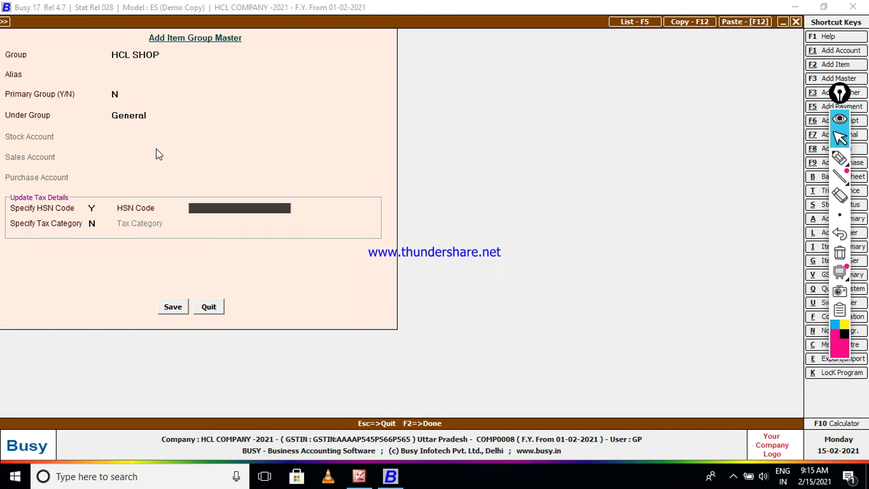
key("Num_Lock")
type("1234")
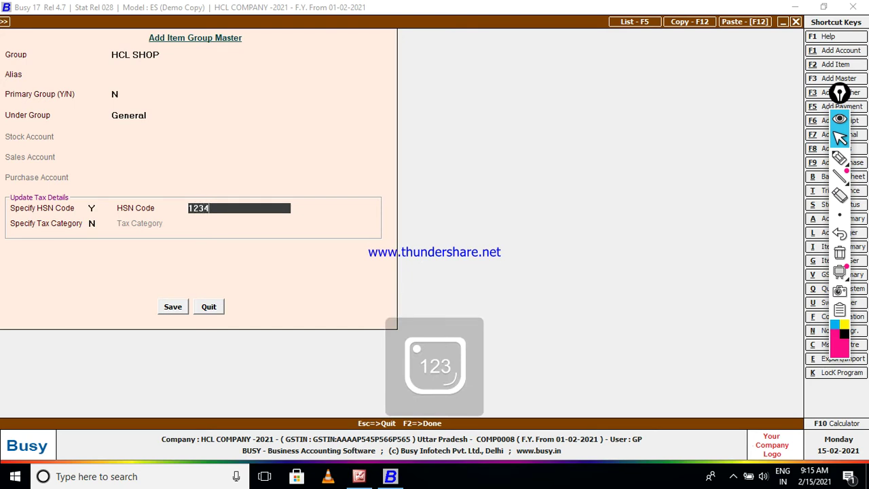
key("Return")
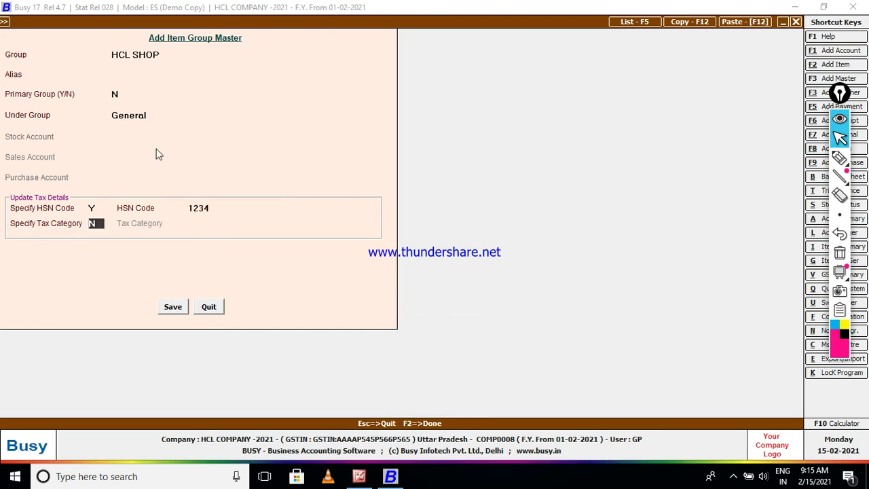
Give HCL SHOP the GST 12% tax category and save the group.
type("y")
key("Return")
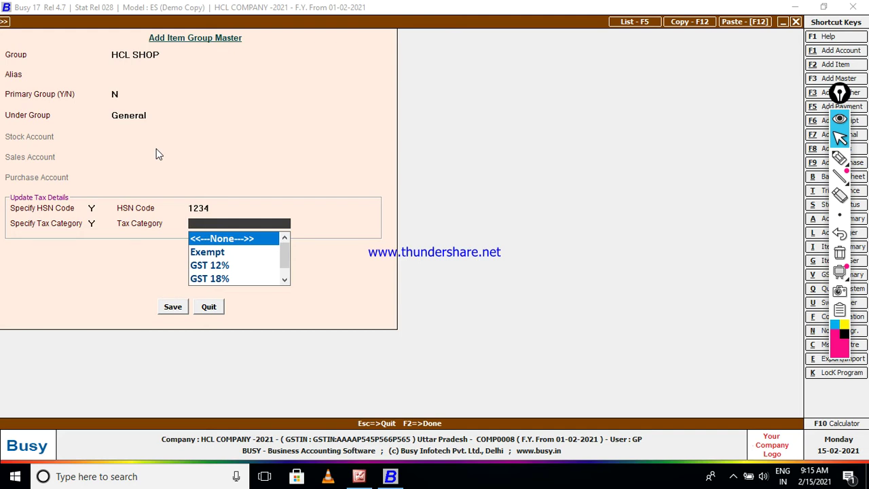
key("Down")
key("Down")
key("Down")
key("Down")
key("Down")
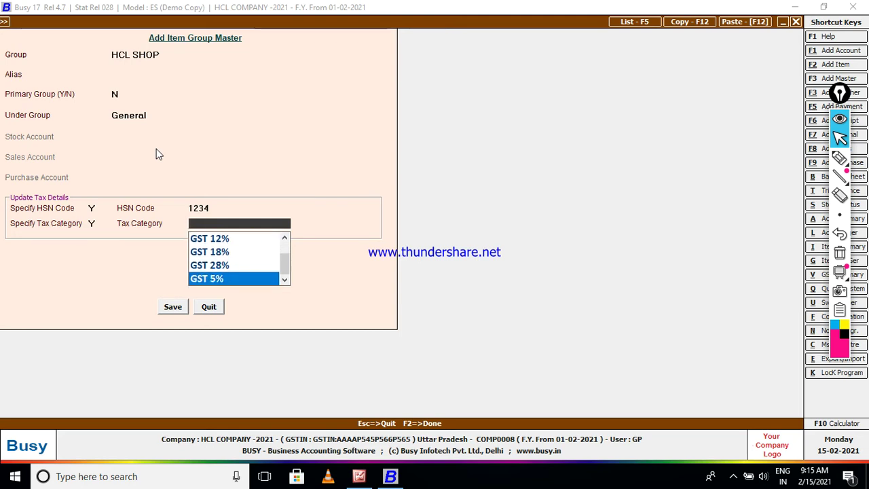
key("Up")
key("Up")
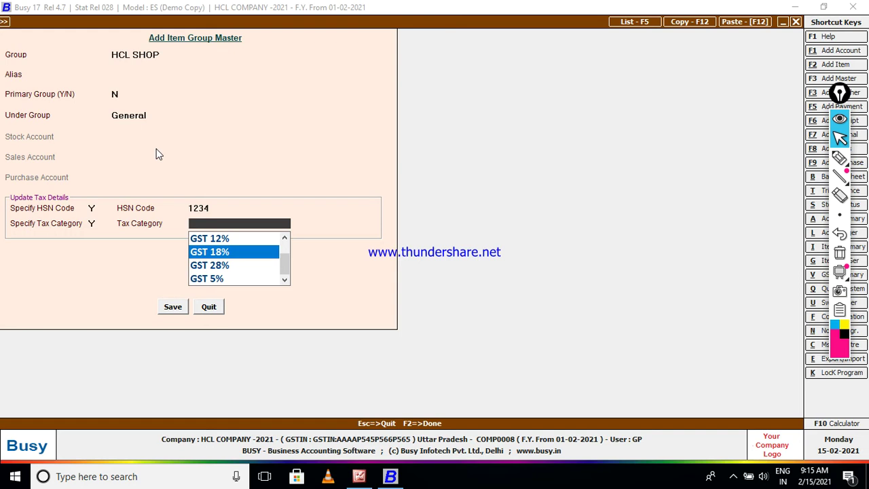
key("Up")
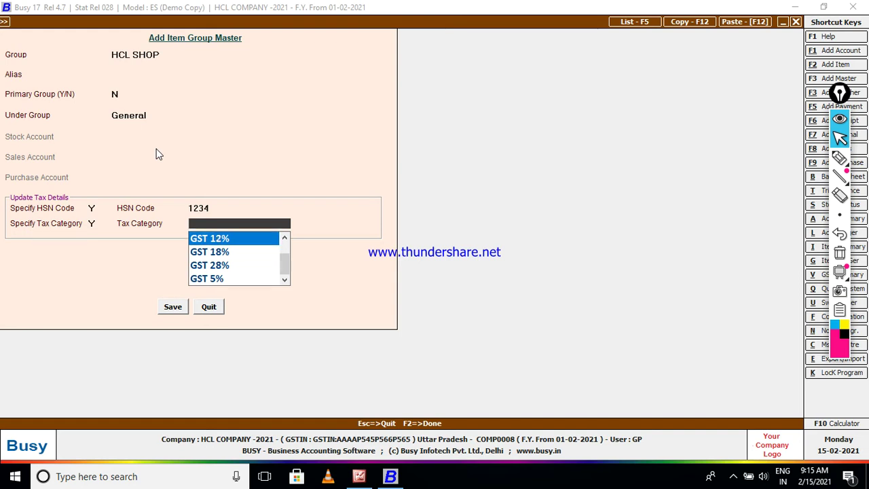
key("Up")
key("Down")
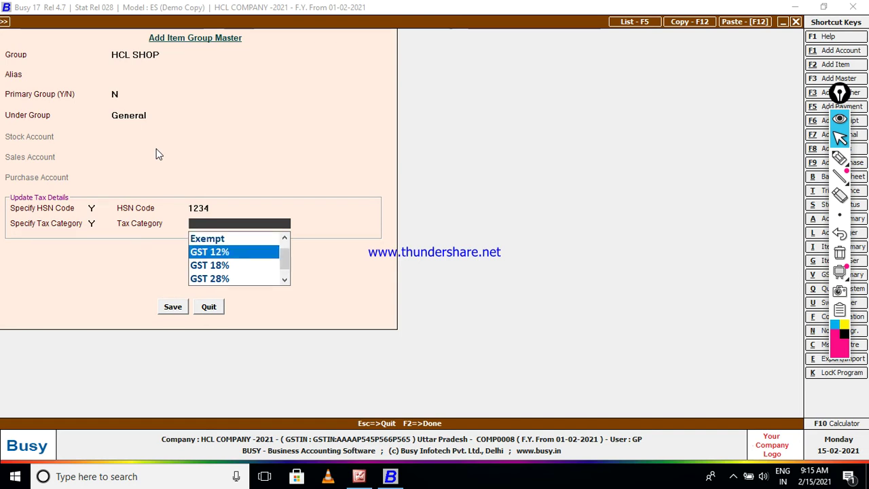
key("Return")
key("Return")
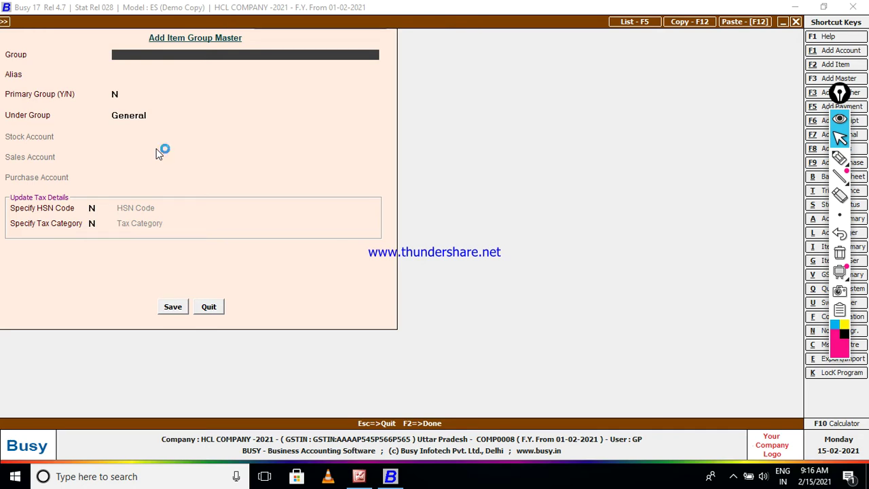
key("Escape")
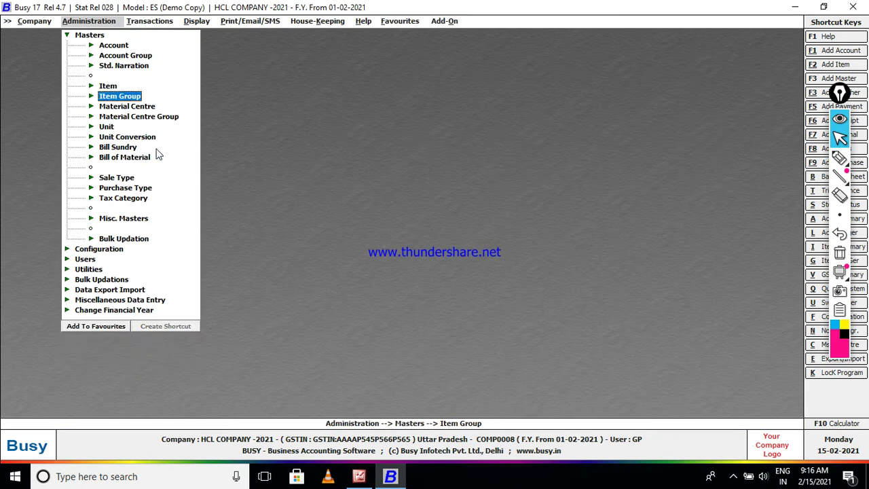
Start a new item named MOUSE.
key("Up")
key("Return")
key("Return")
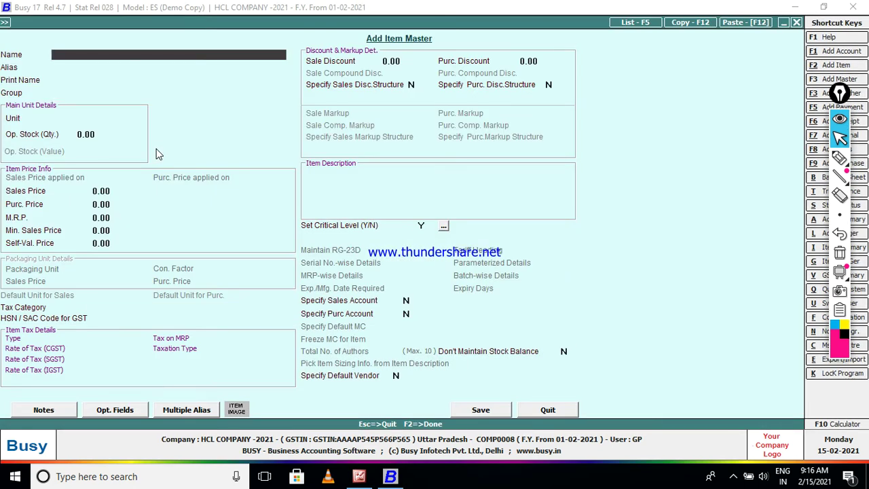
type("MOUSE")
key("Return")
key("Return")
key("Return")
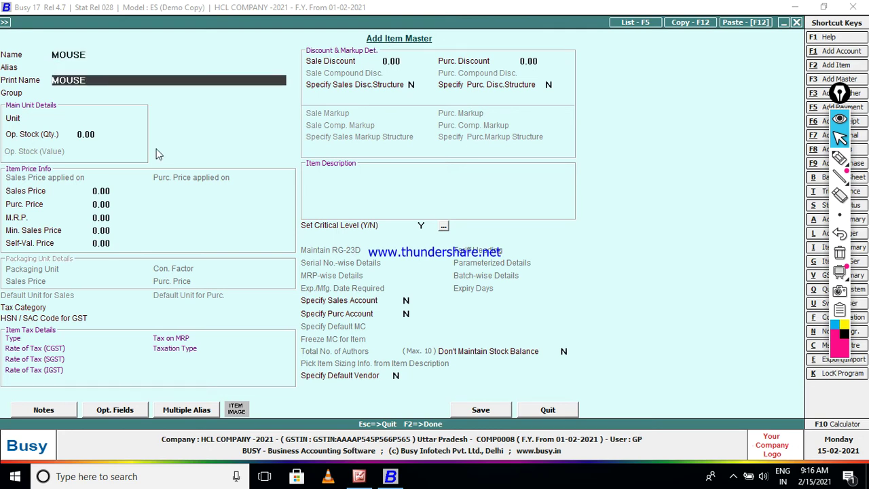
Put MOUSE in group HCL SHOP with unit PCS and GST 12%, and save it.
key("Down")
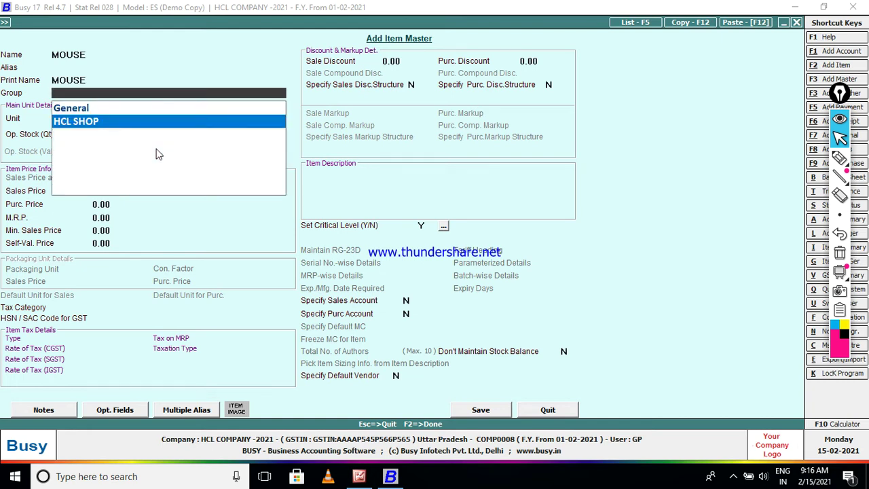
key("Return")
type("P")
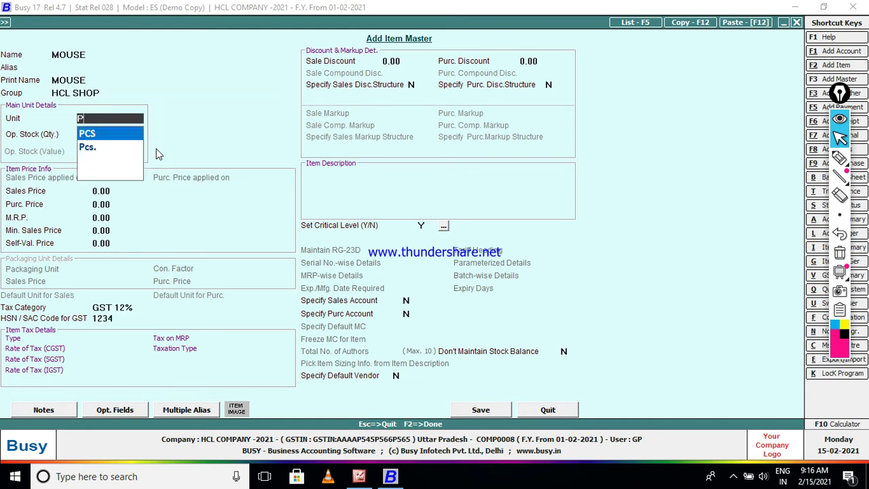
key("Return")
key("Return")
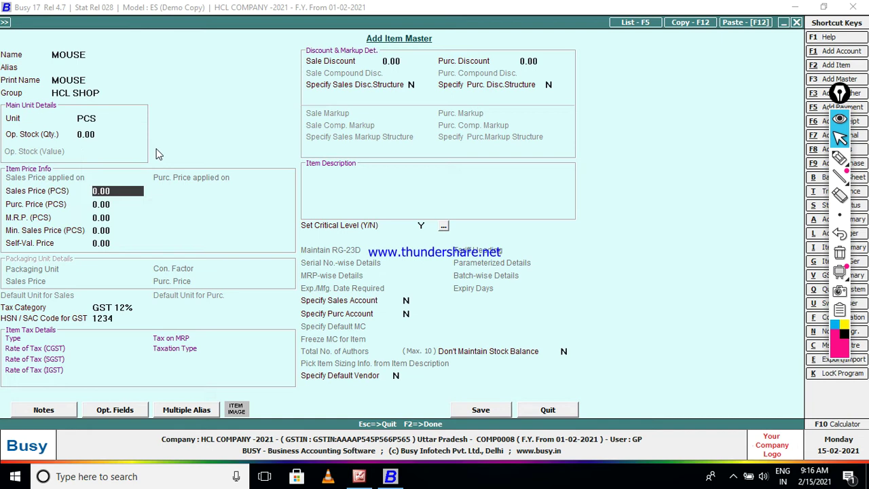
key("Return")
key("Return")
key("Return")
key("Return")
key("Return")
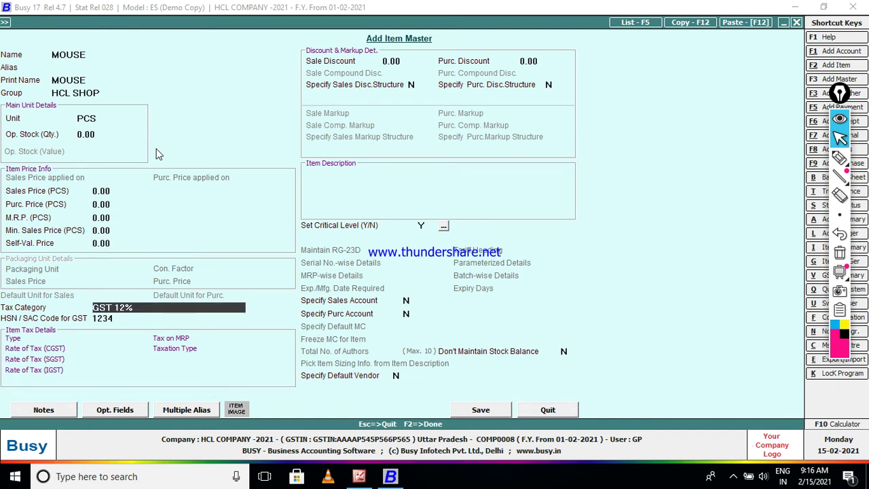
key("Return")
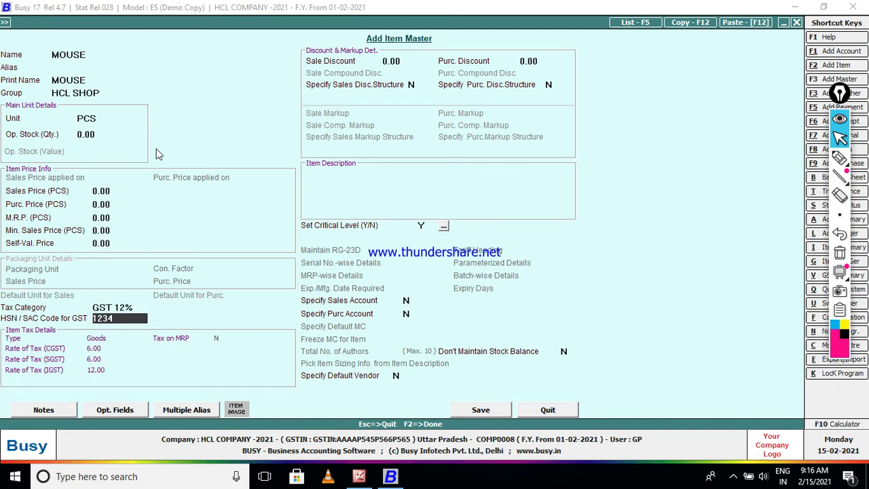
key("F2")
key("Return")
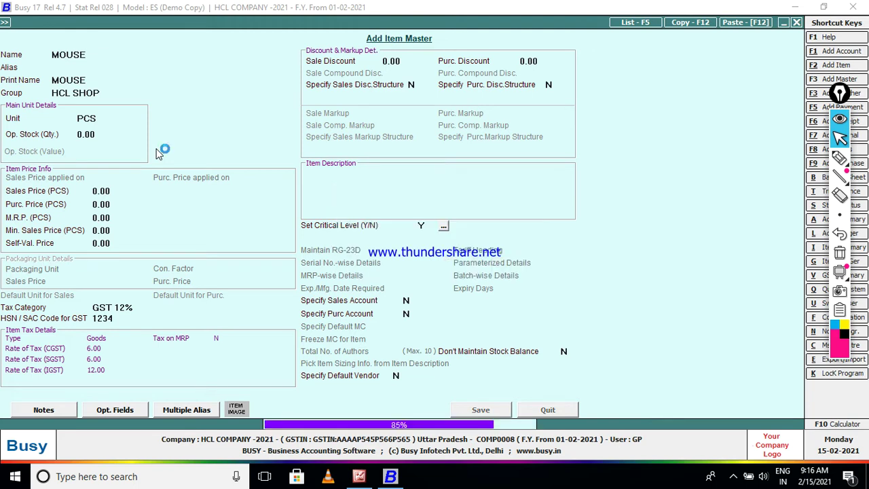
type("K")
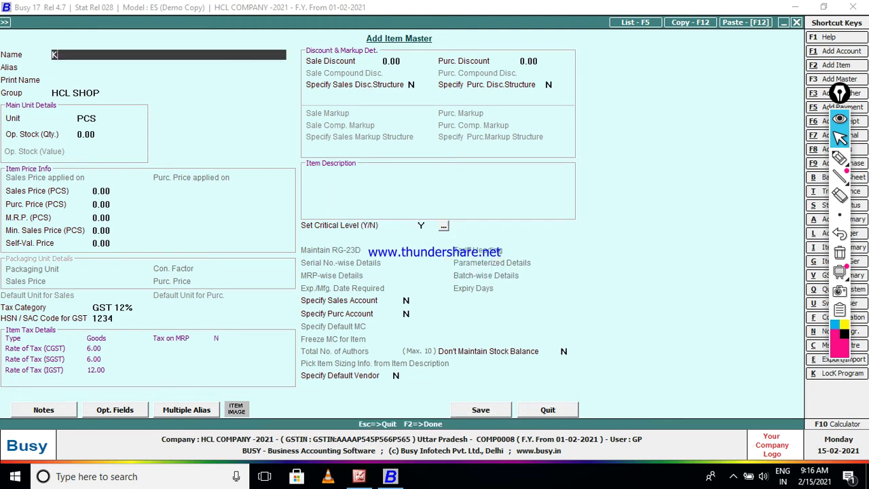
type("EY BOARD")
Save KEY BOARD and HCL COMPUTER as items with the default HCL SHOP settings.
key("Return")
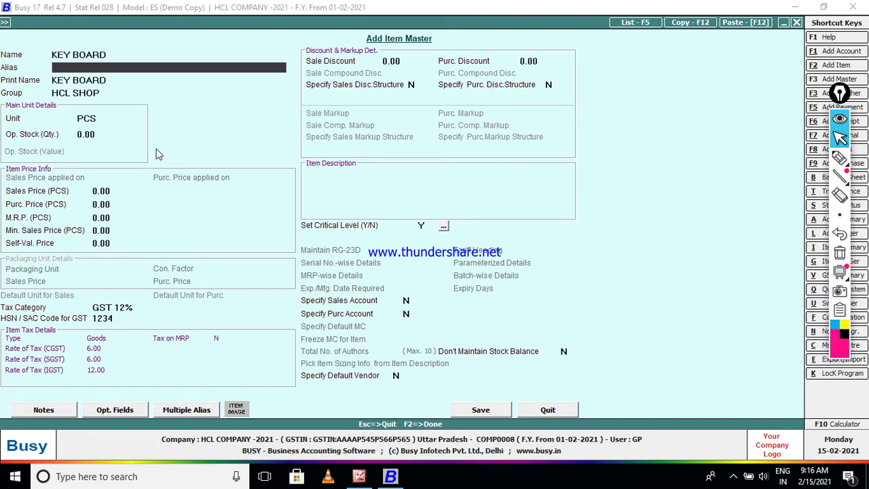
key("Return")
key("Return")
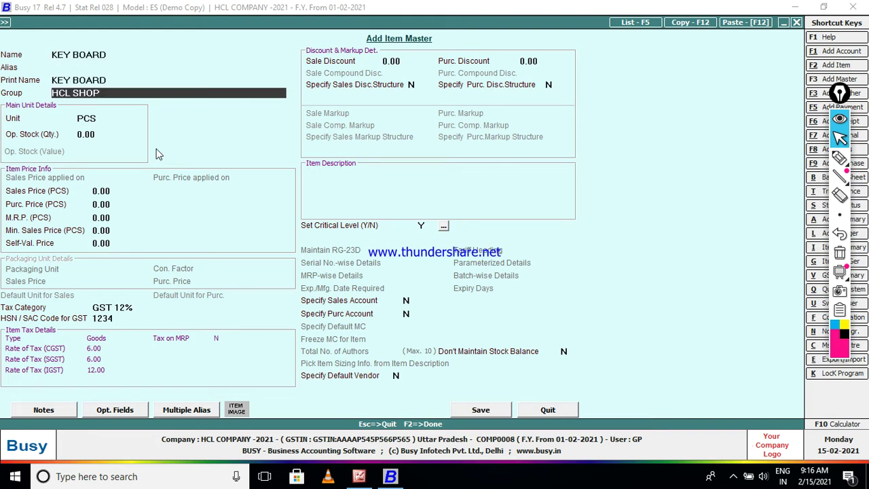
key("F2")
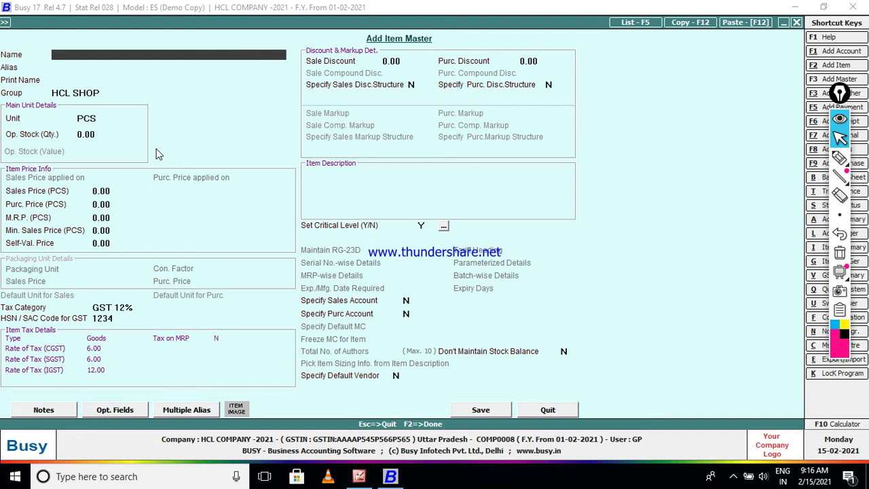
type("HCL COMPUTER")
key("Return")
key("Return")
key("Return")
key("Return")
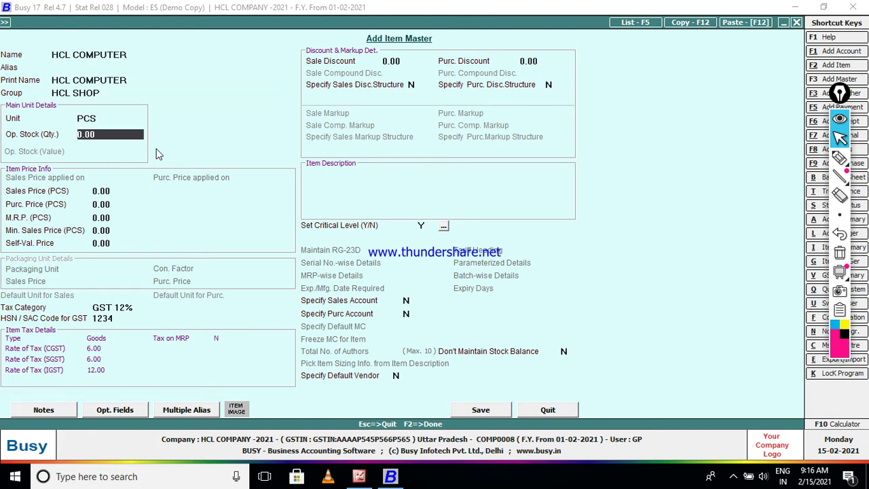
key("F2")
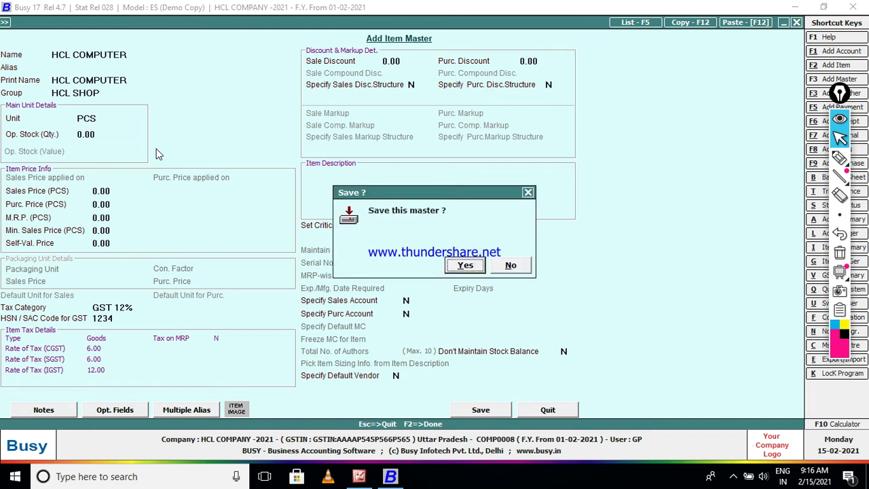
key("Return")
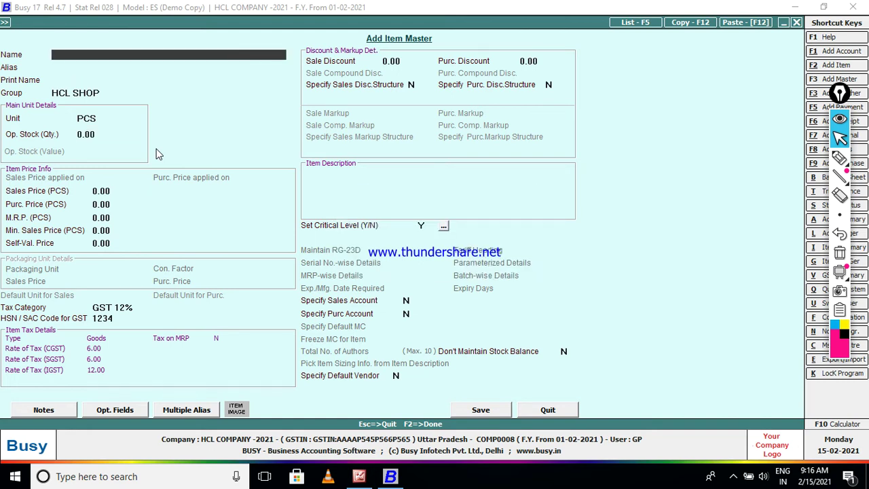
Start a new account named CAPITAL.
key("Escape")
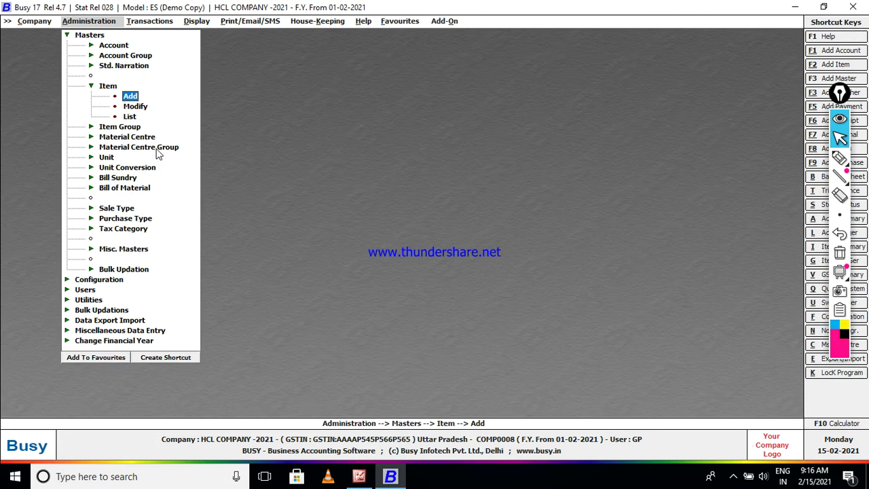
key("Escape")
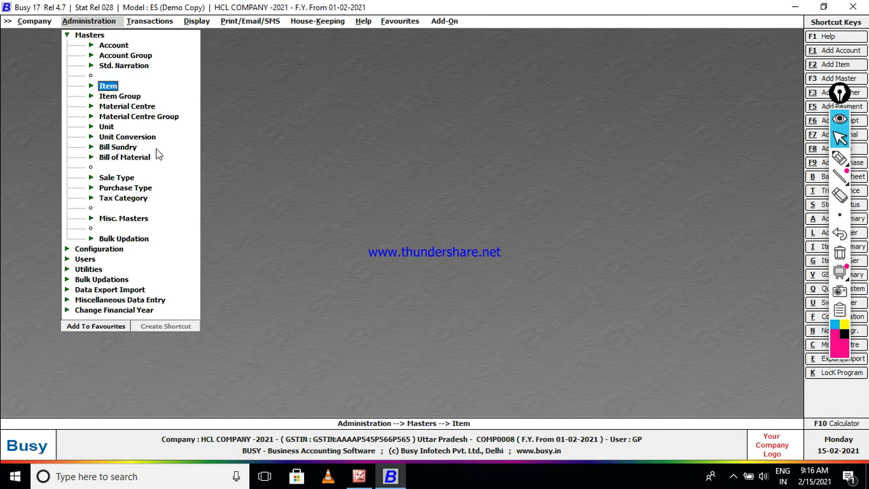
key("Up")
key("Up")
key("Up")
key("Return")
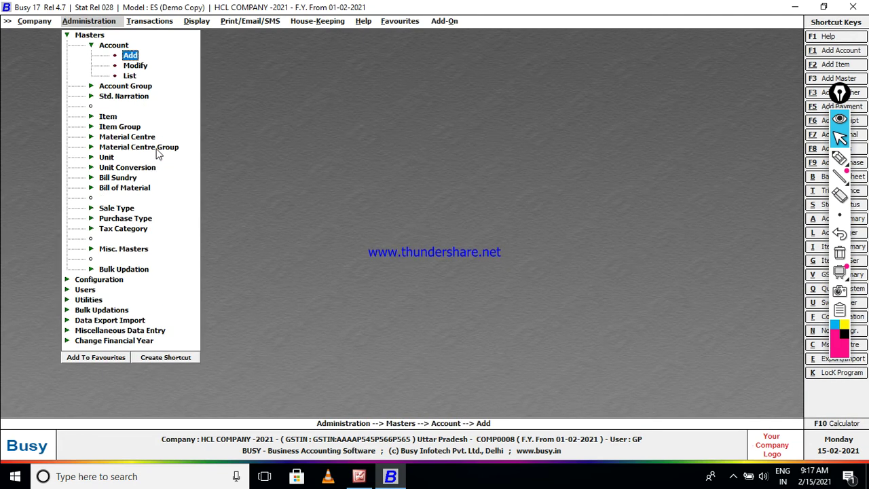
key("Return")
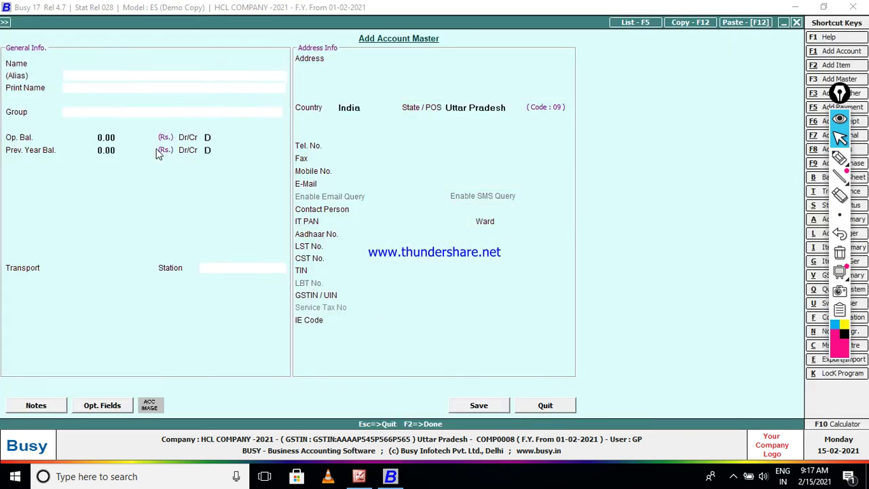
type("CAPITAL")
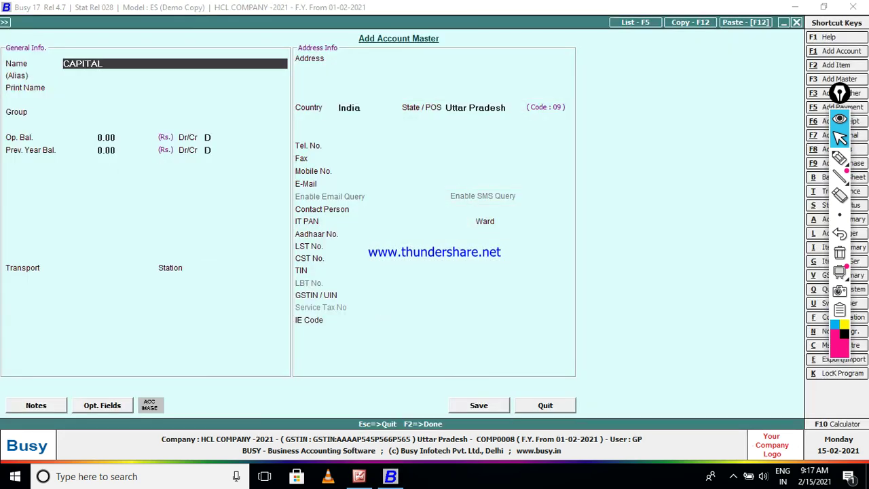
key("Return")
key("Return")
key("Return")
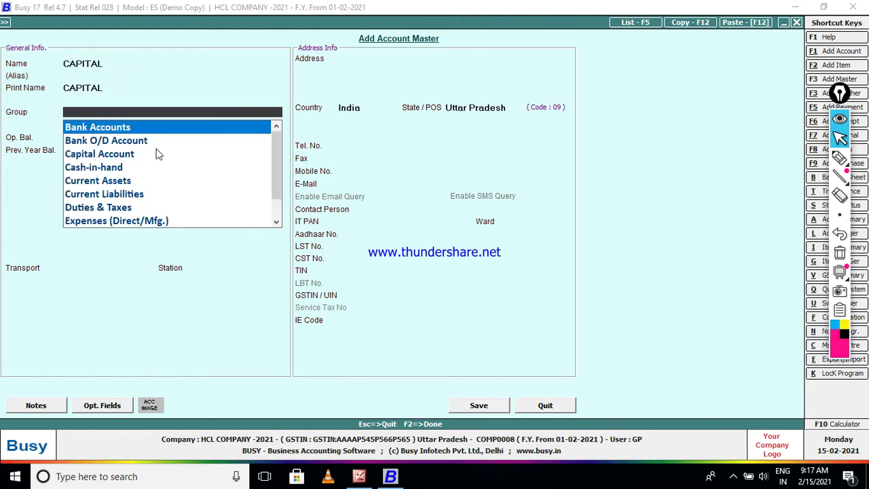
Assign CAPITAL to the Capital Account group and save it.
type("C")
key("Down")
key("Up")
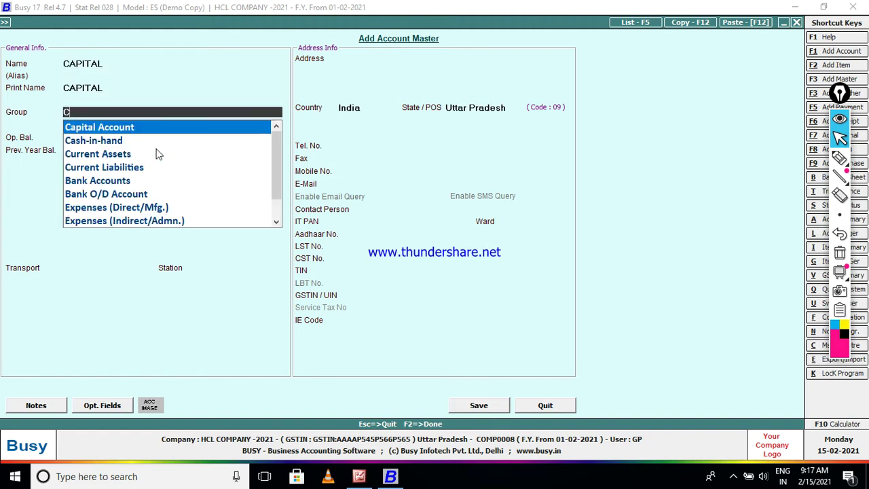
key("Return")
key("Return")
key("Return")
key("Return")
key("Return")
key("Return")
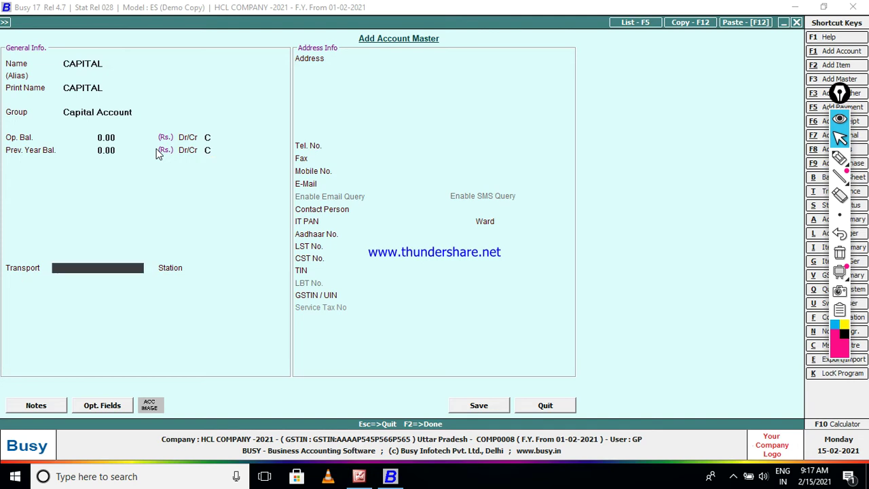
left_click(155, 148)
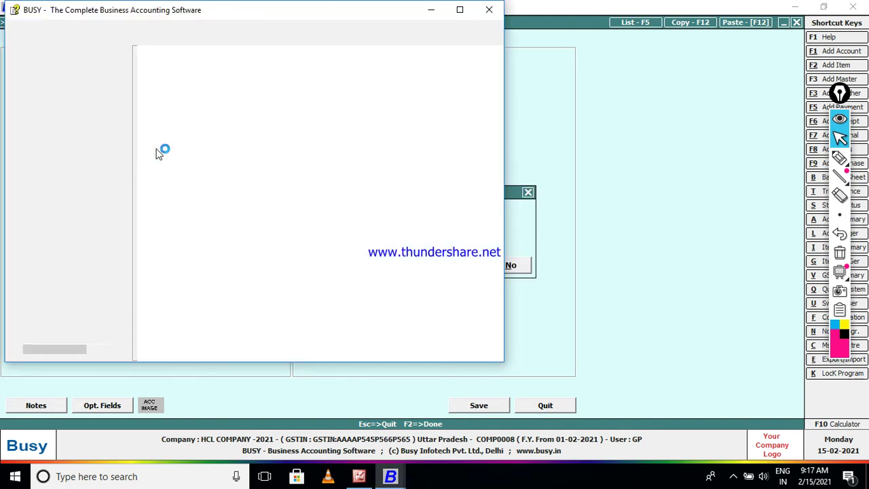
left_click(492, 10)
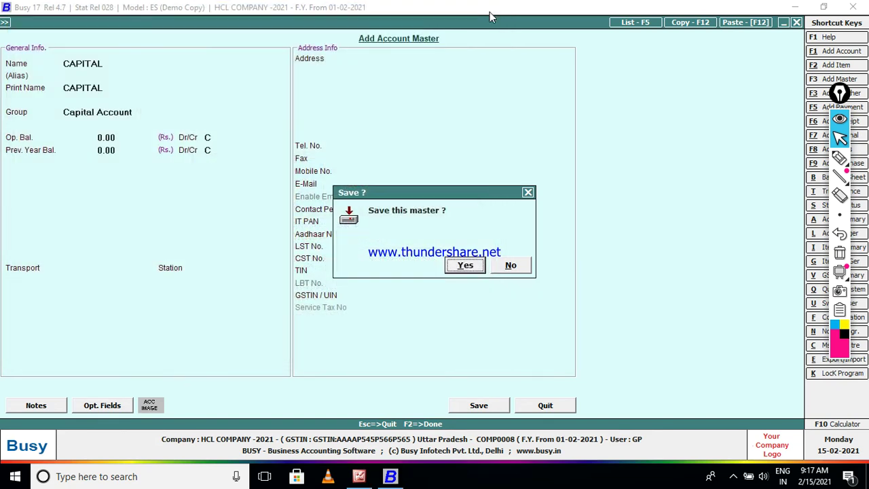
left_click(464, 264)
key("Escape")
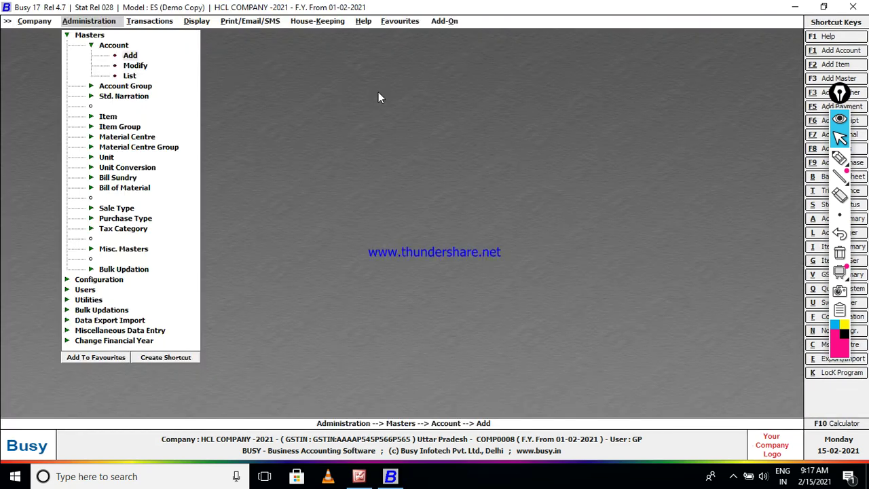
Start a Main-series receipt voucher dated 15-02-2021 with GST nature Not Applicable.
key("Escape")
key("Right")
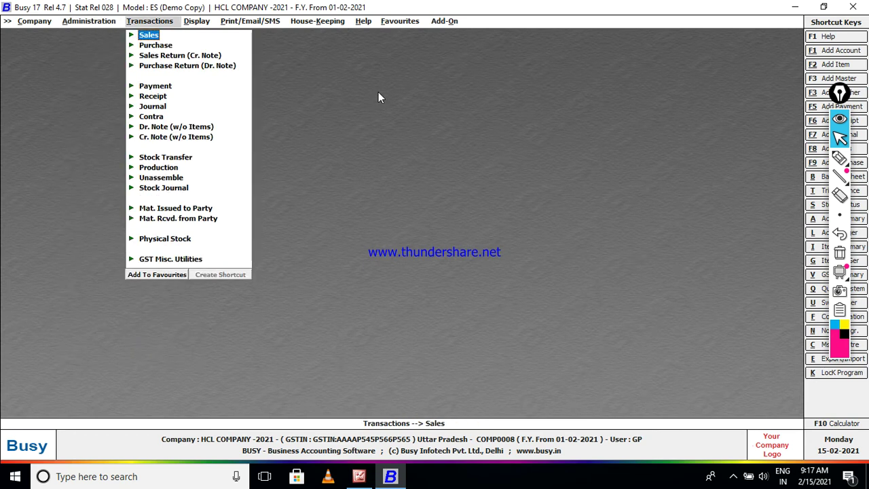
key("Down")
key("Down")
key("Down")
key("Down")
key("Down")
key("Down")
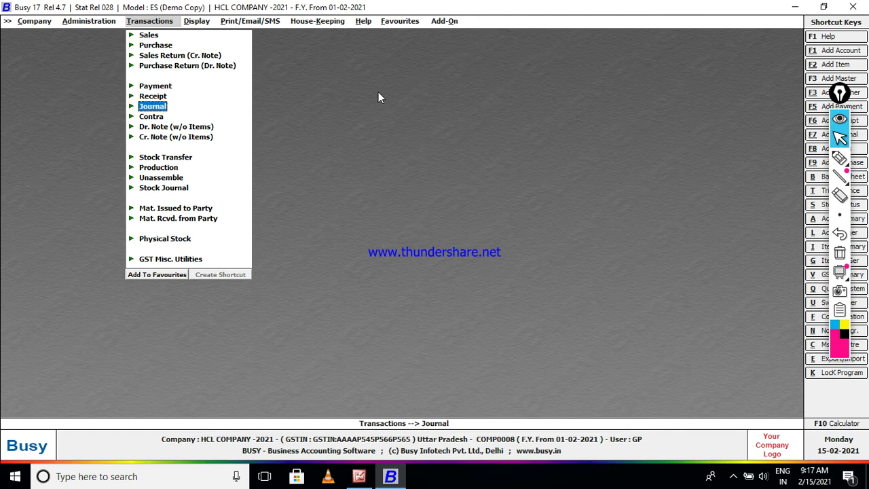
key("Up")
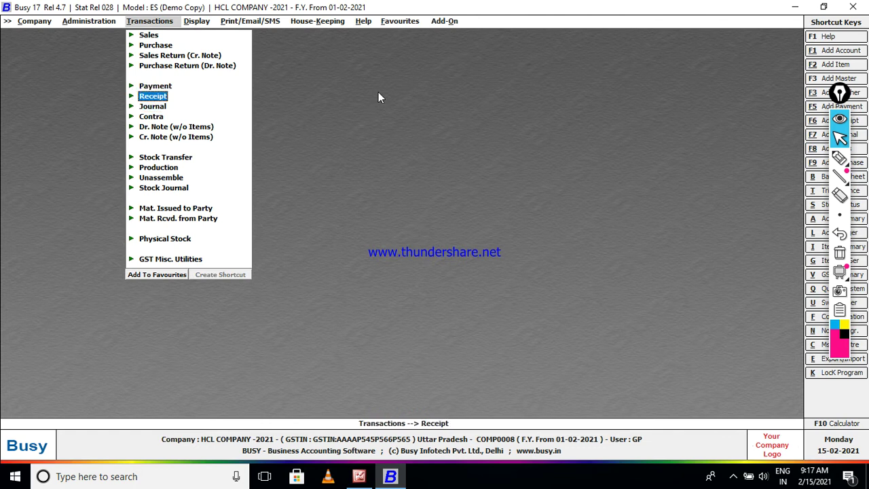
key("Return")
key("Return")
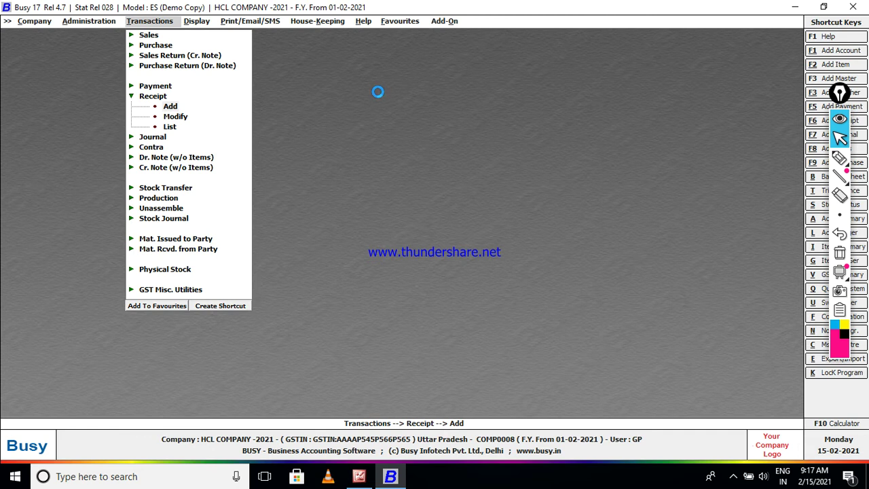
key("Return")
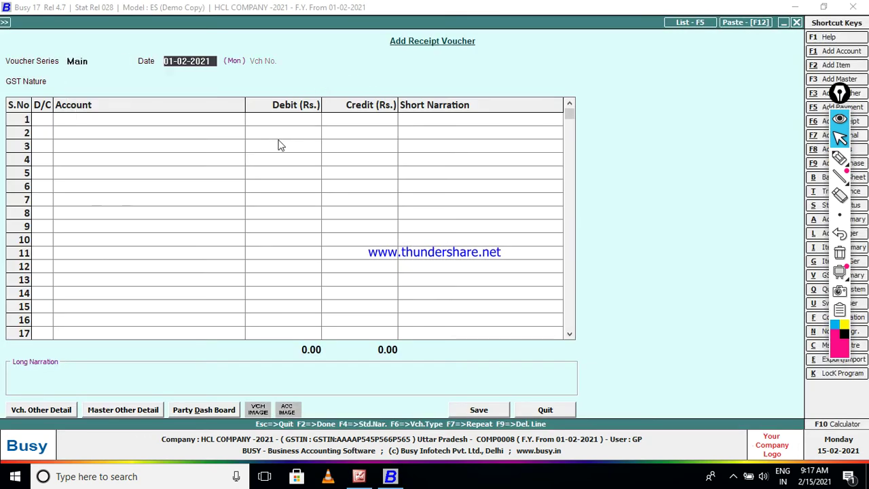
type("15")
key("Return")
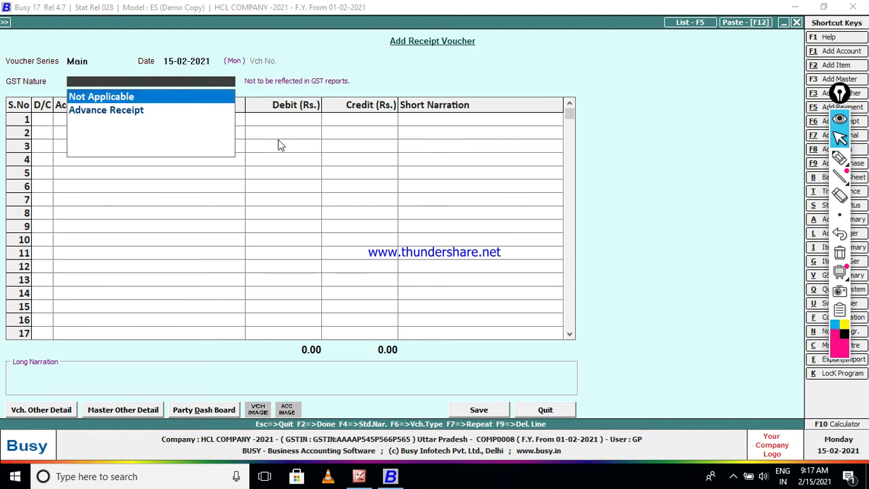
key("Return")
key("Return")
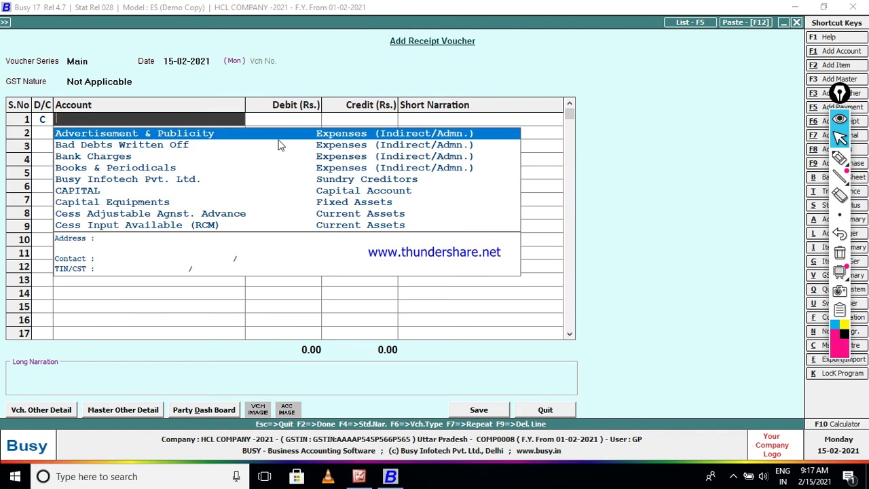
Credit CAPITAL 5,00,000 and debit Cash as the balancing line.
type("C")
key("Return")
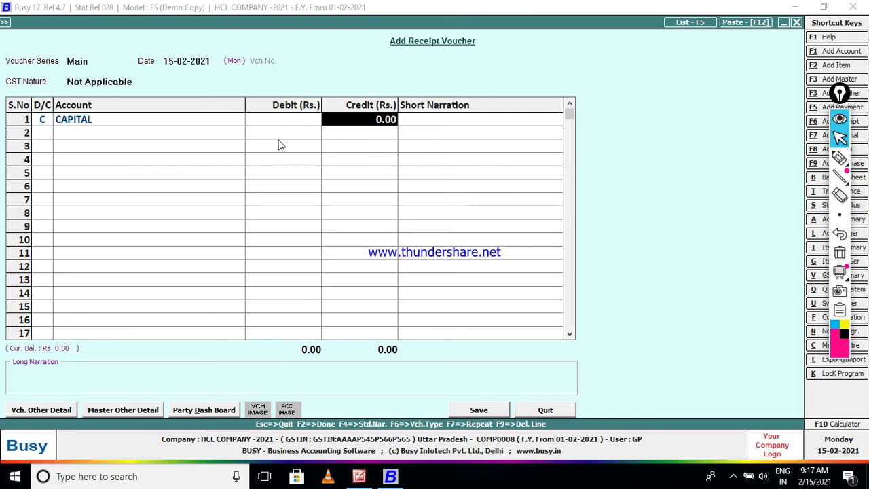
type("50000")
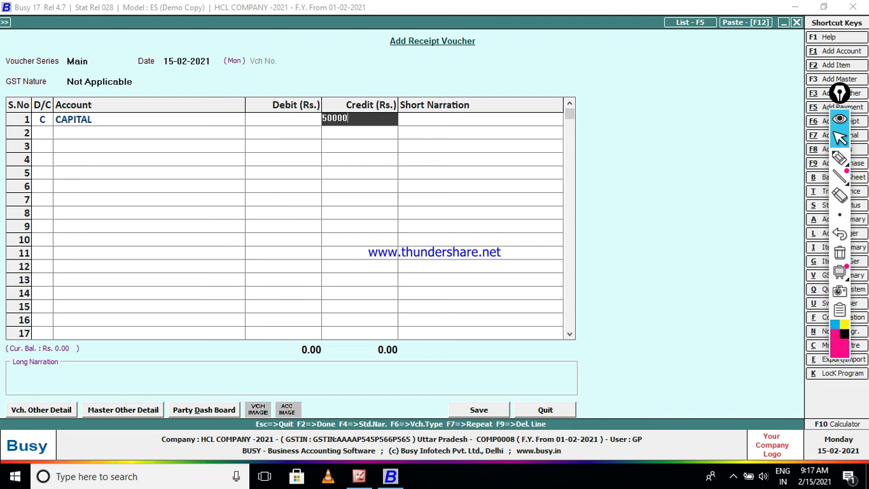
key("Return")
key("Return")
key("Return")
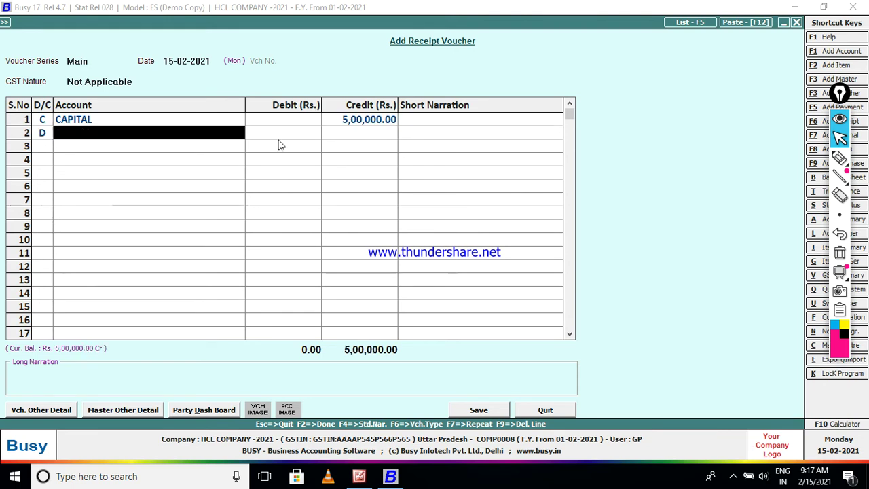
key("Return")
key("Return")
key("Return")
key("Return")
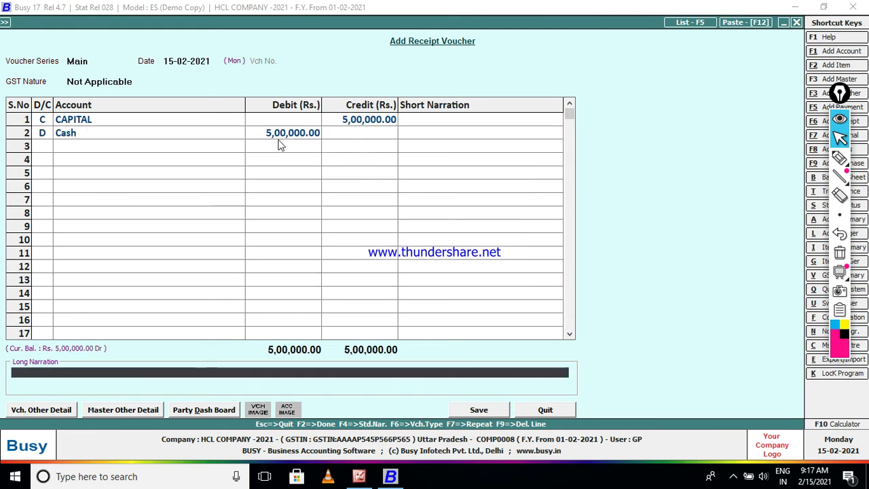
Add narration 'B S WITH CASH=500000' and save the voucher despite the limit warning.
type("B S WITJH")
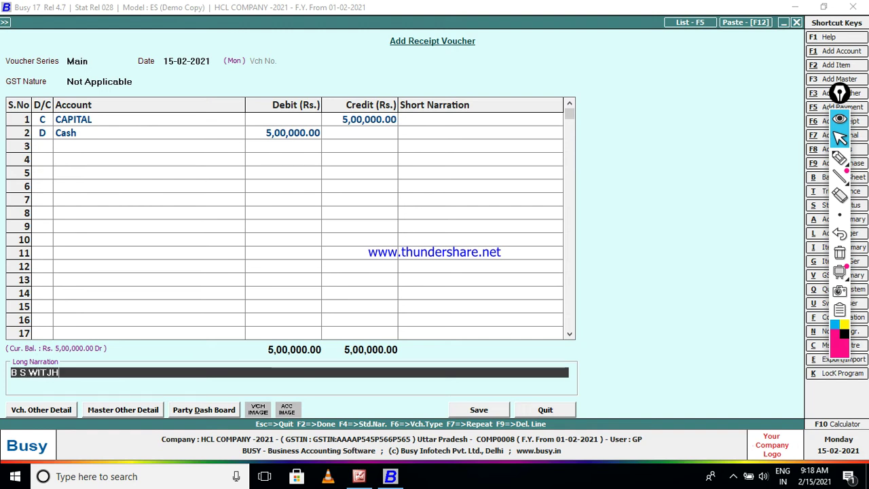
key("BackSpace")
key("BackSpace")
key("BackSpace")
type("TH")
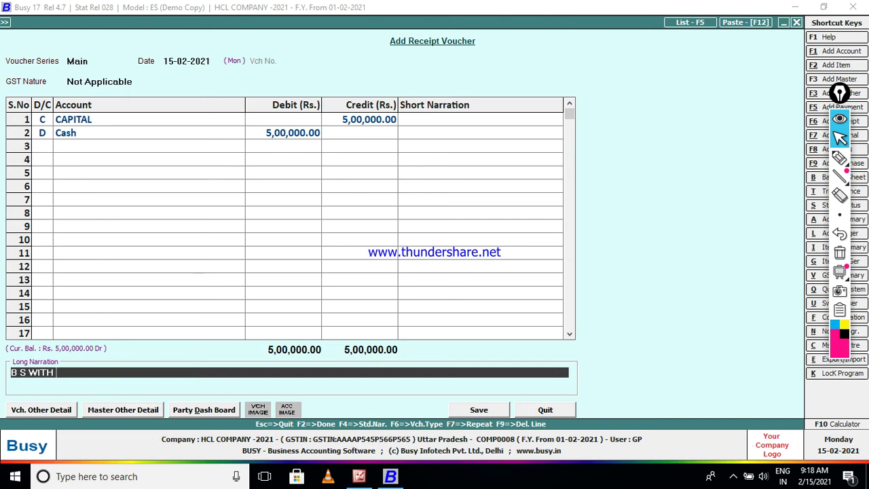
type("CASH=500000")
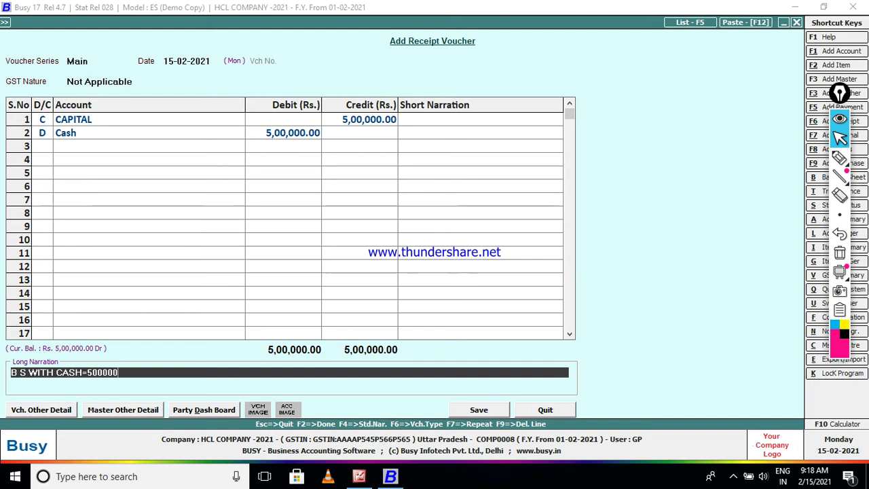
key("Return")
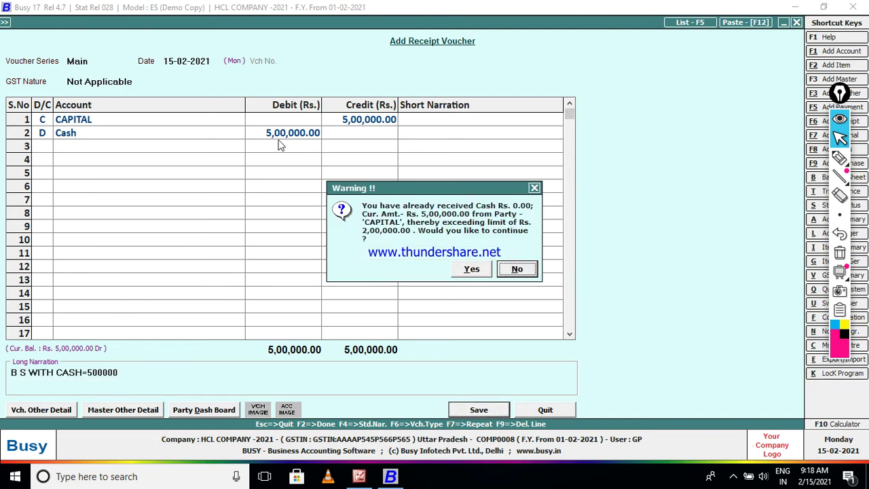
key("Left")
key("Return")
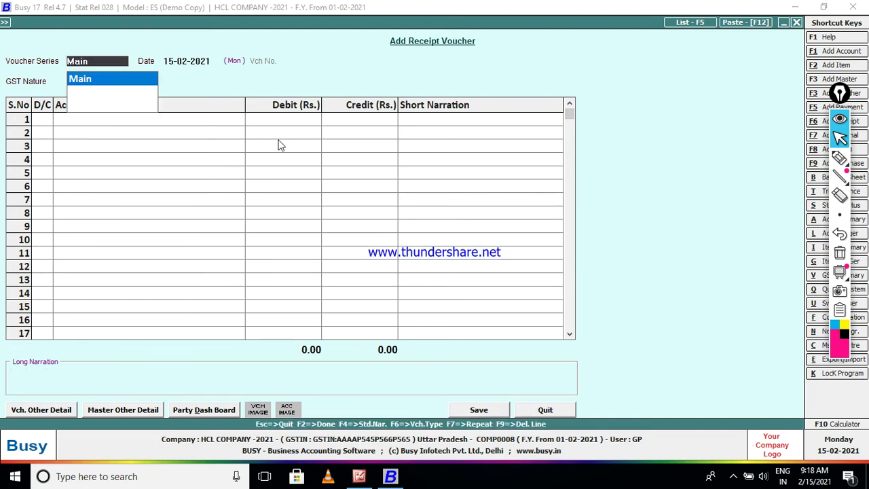
key("Return")
key("Escape")
key("Escape")
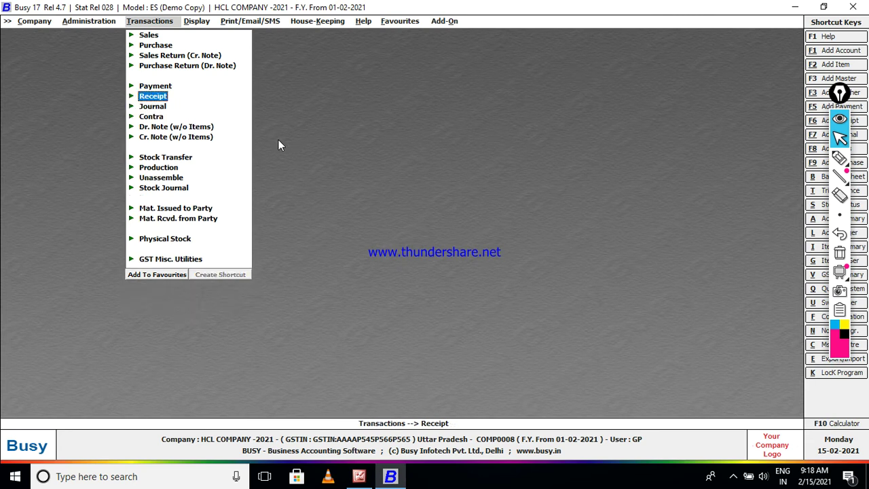
Start purchase voucher no. 123 in the Main series dated 15-02-2021.
key("Up")
key("Up")
key("Up")
key("Up")
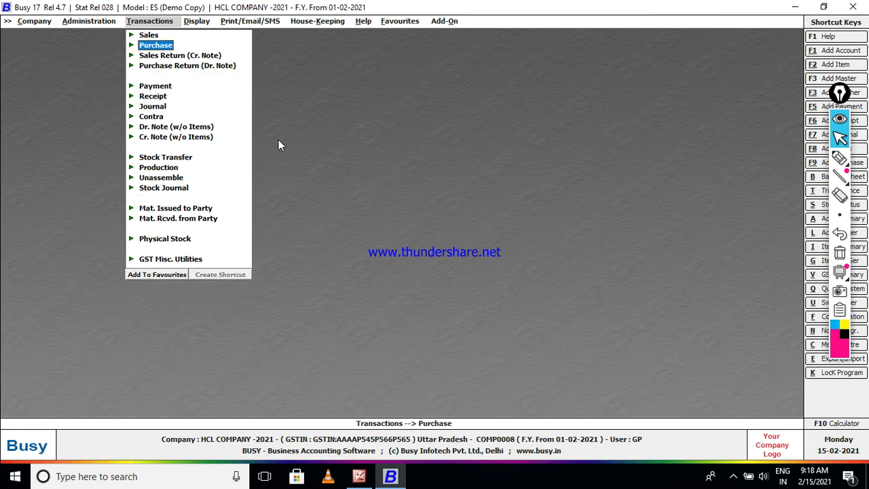
key("Return")
key("Return")
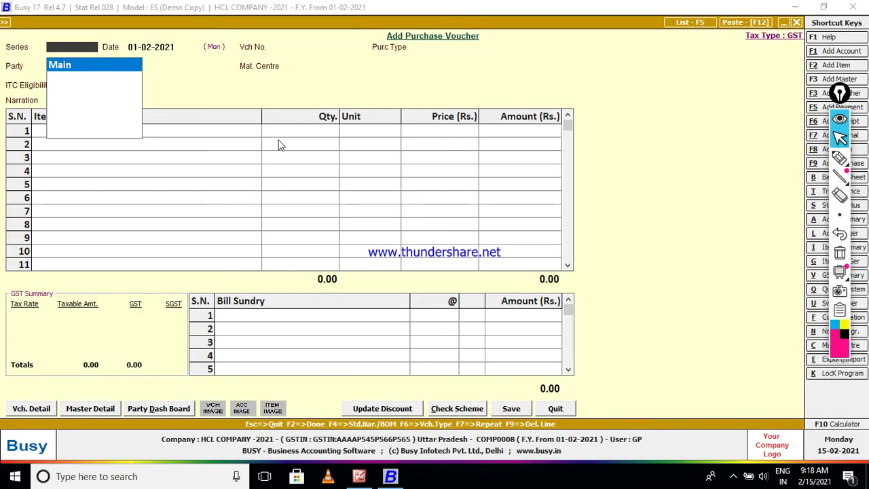
key("Return")
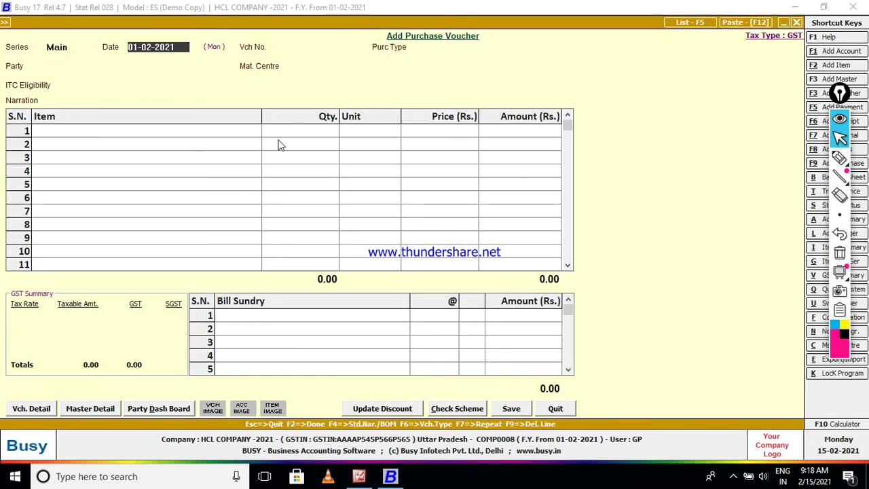
type("15")
key("Return")
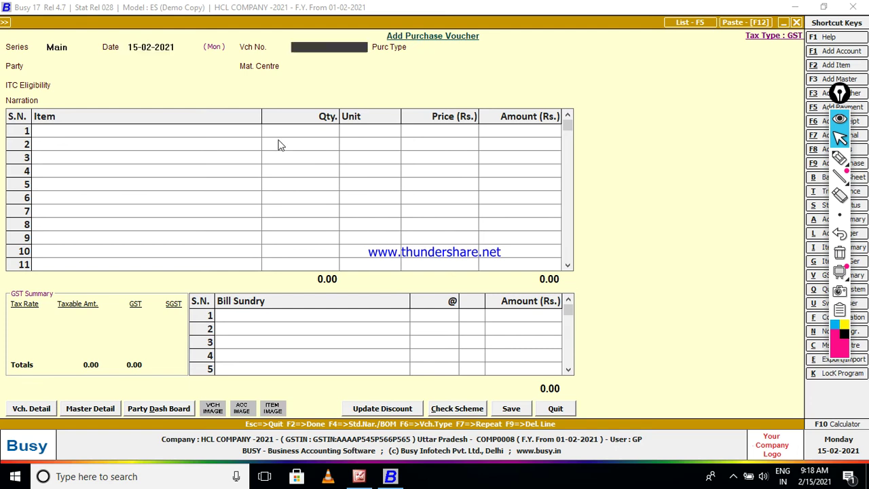
type("123")
key("Return")
Set type L/GST-ItemWise, party MR SONU TRADERS-2021, Main Store, and Capital Goods/Services ITC.
type("L")
key("Down")
key("Down")
key("Down")
key("Down")
key("Down")
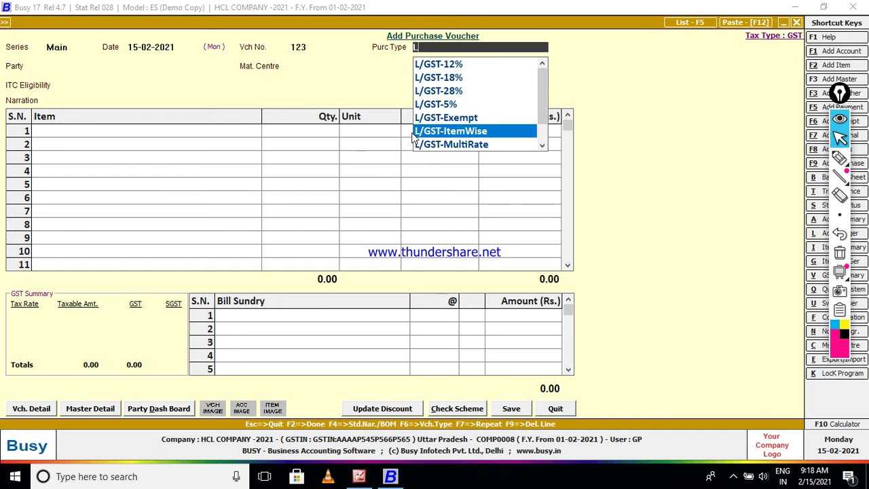
key("Return")
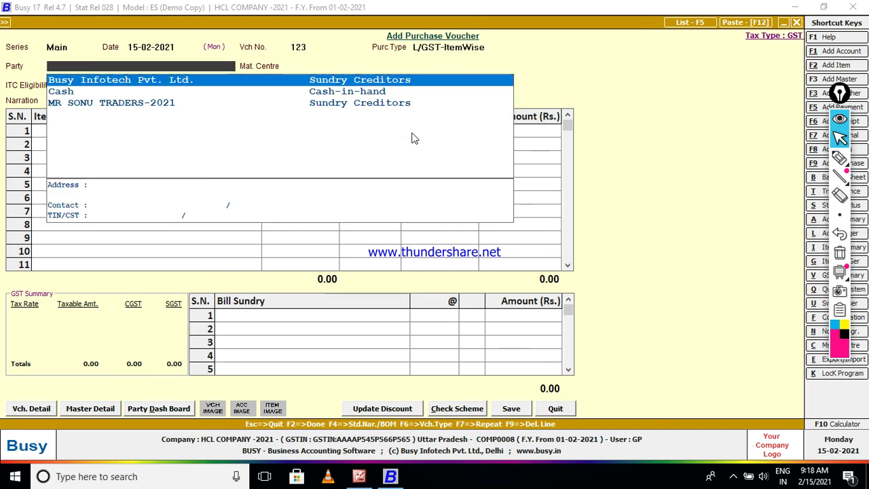
key("Down")
key("Down")
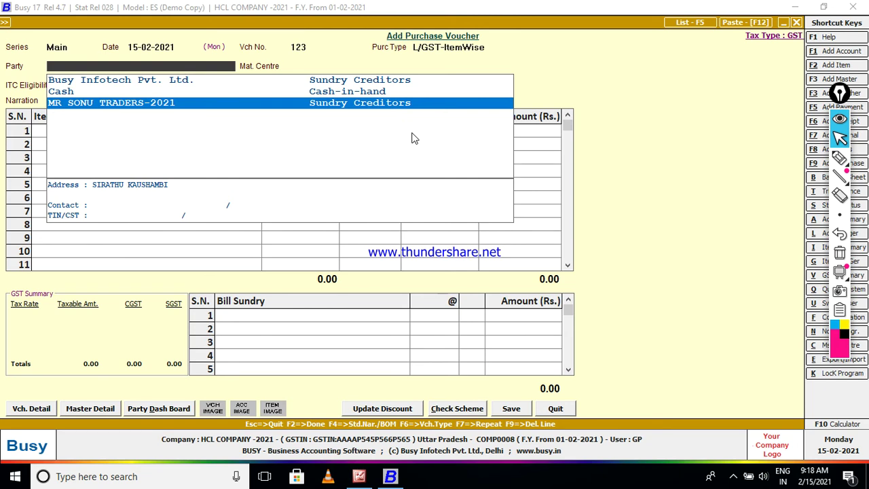
key("Return")
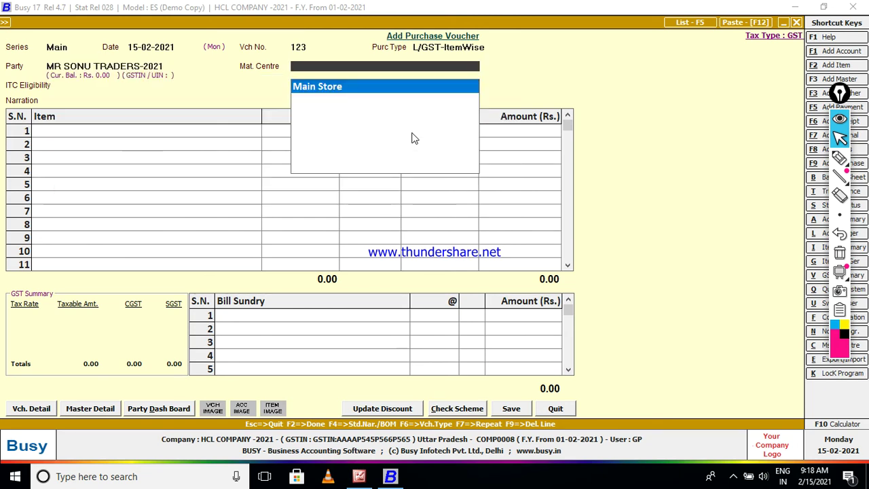
key("Return")
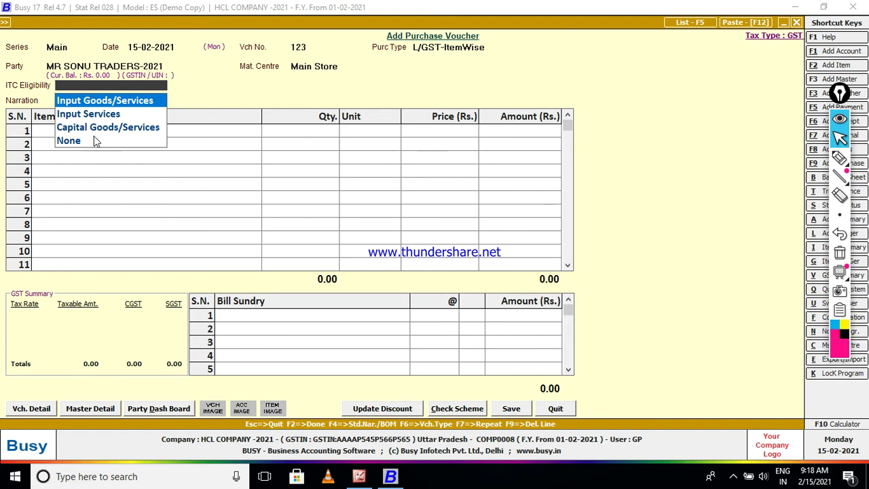
key("Down")
key("Down")
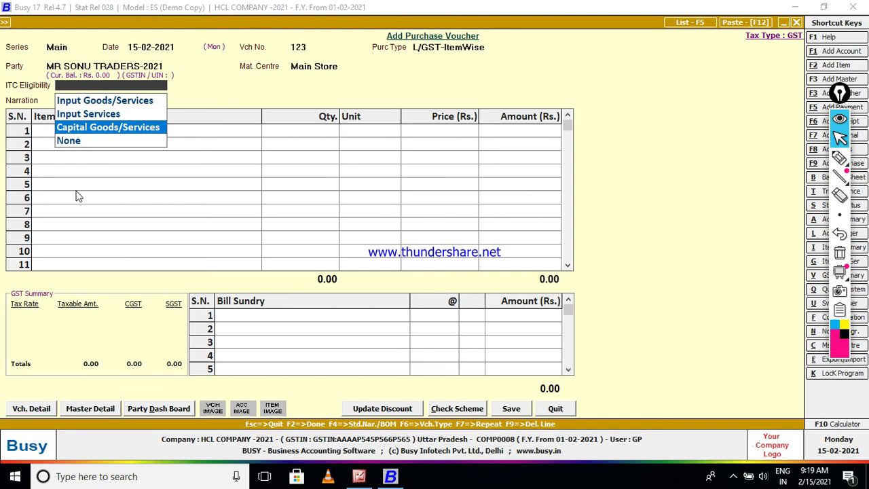
key("Return")
key("Return")
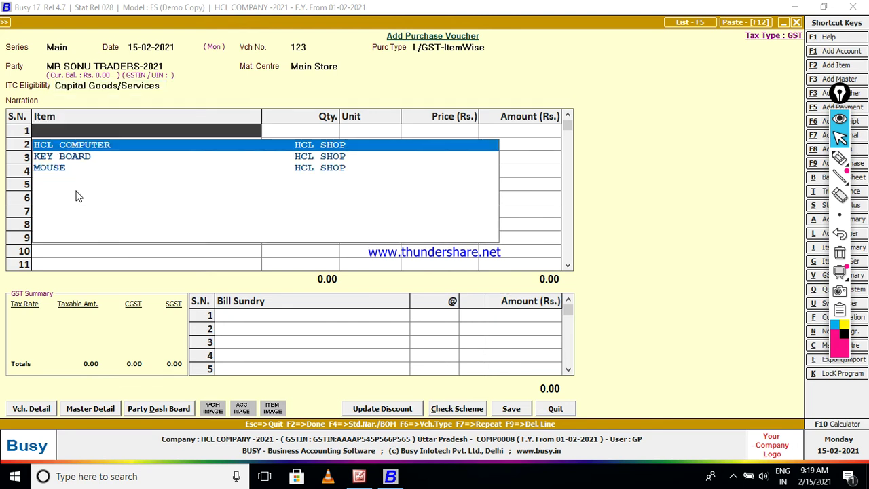
Enter HCL COMPUTER on line 1 as 5 PCS at 18,000 each.
key("Return")
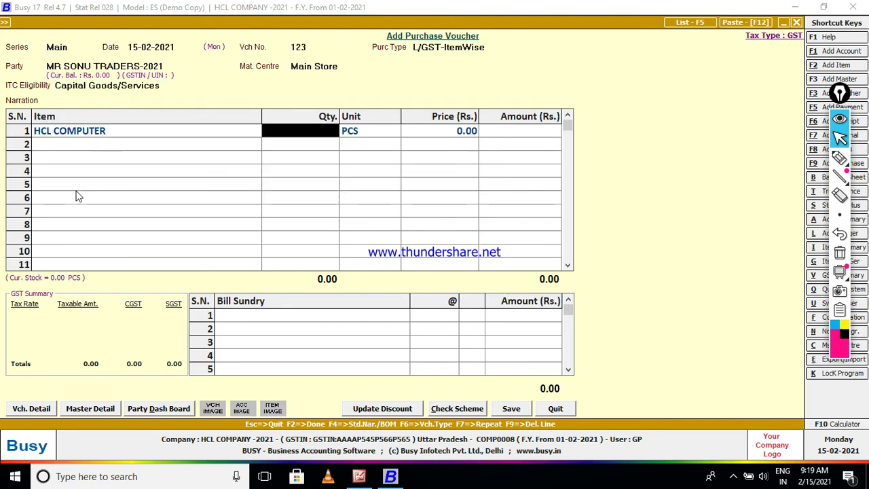
type("5")
key("Return")
key("Return")
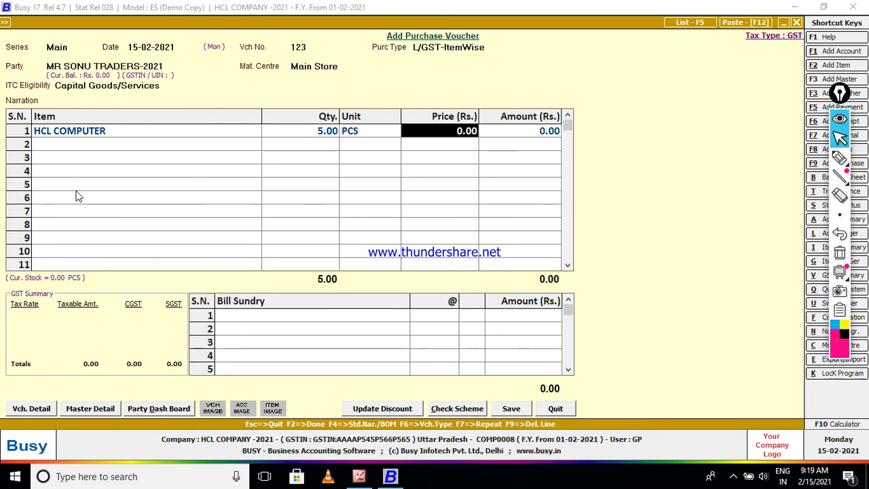
type("18000")
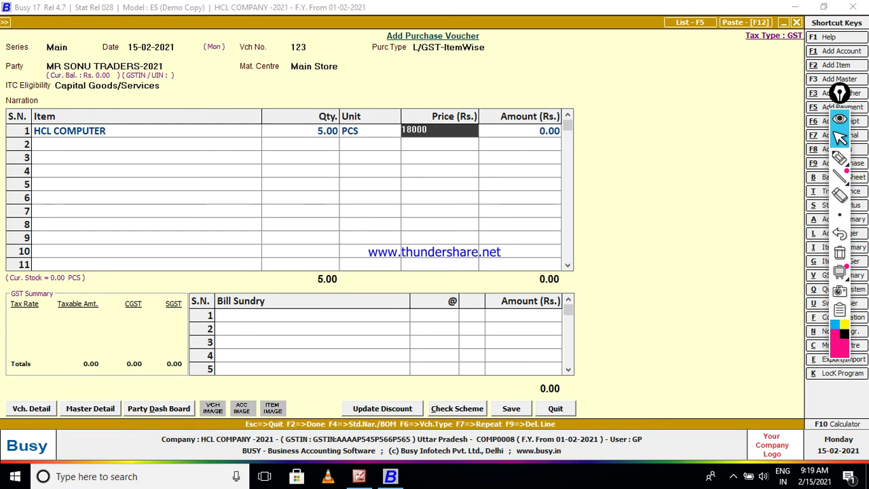
key("Return")
key("Return")
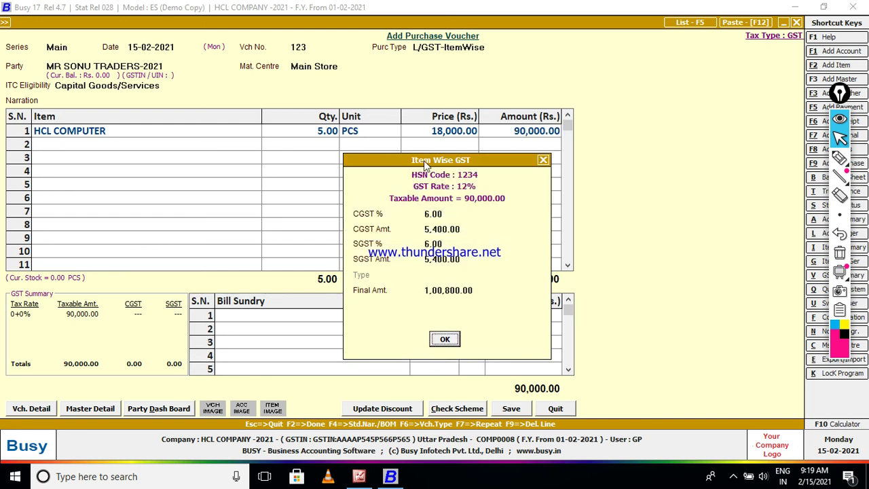
Move the GST breakdown aside and mark the 6% CGST and SGST values on screen.
left_click_drag(423, 161, 671, 93)
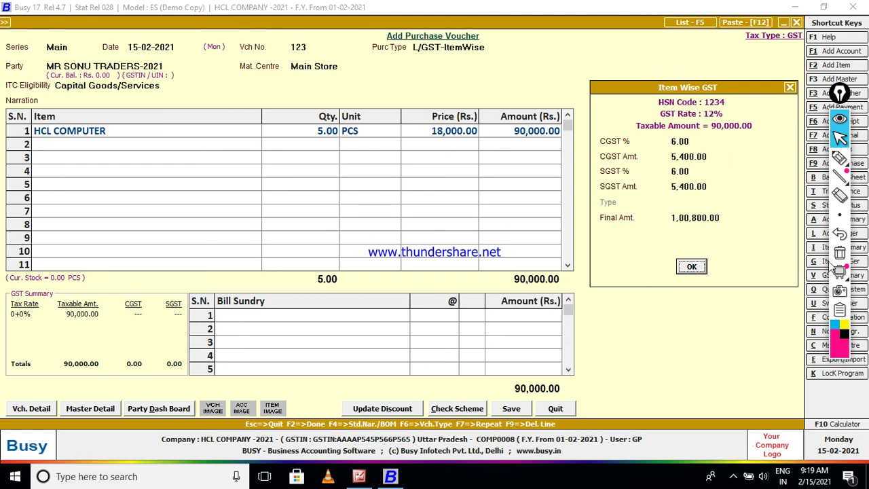
left_click(839, 158)
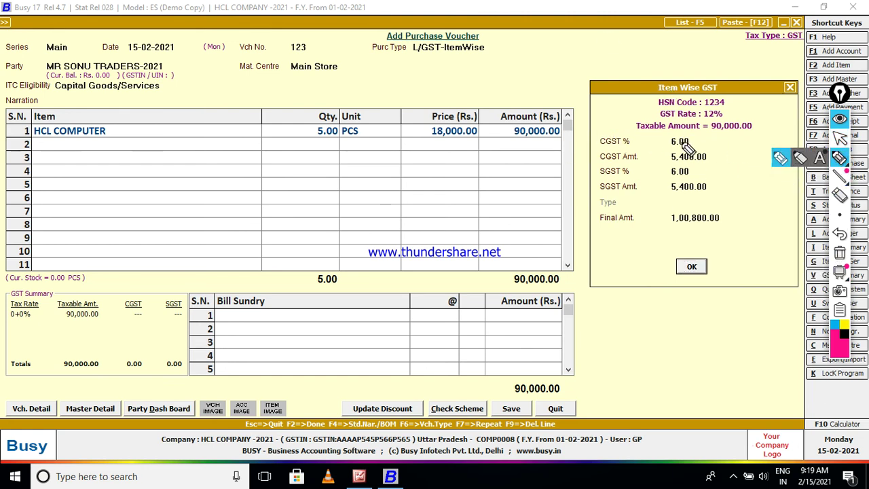
left_click(780, 157)
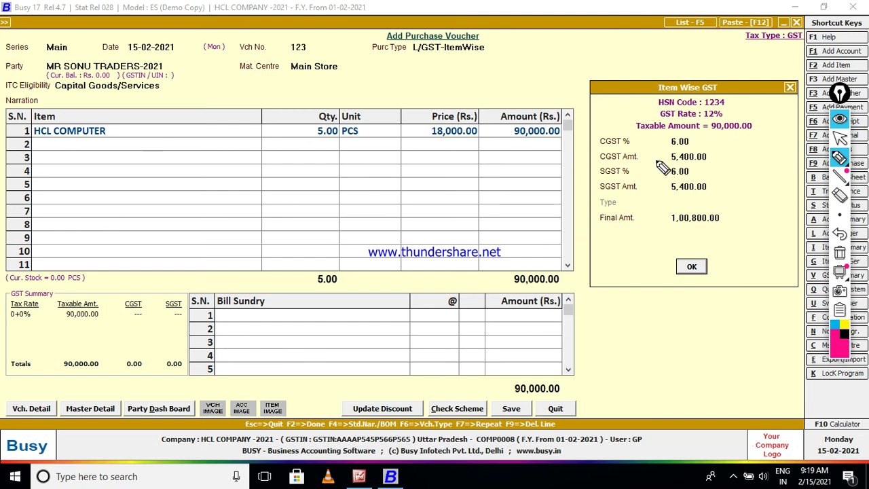
left_click_drag(589, 142, 615, 129)
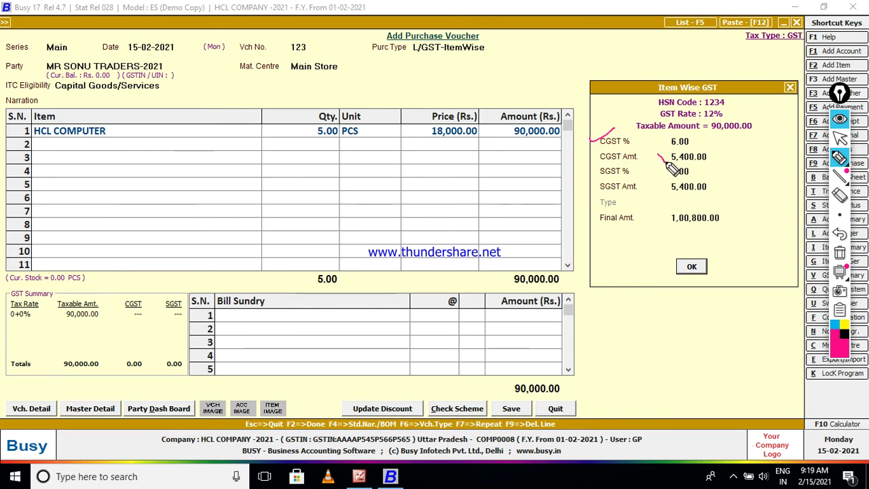
left_click_drag(657, 155, 673, 149)
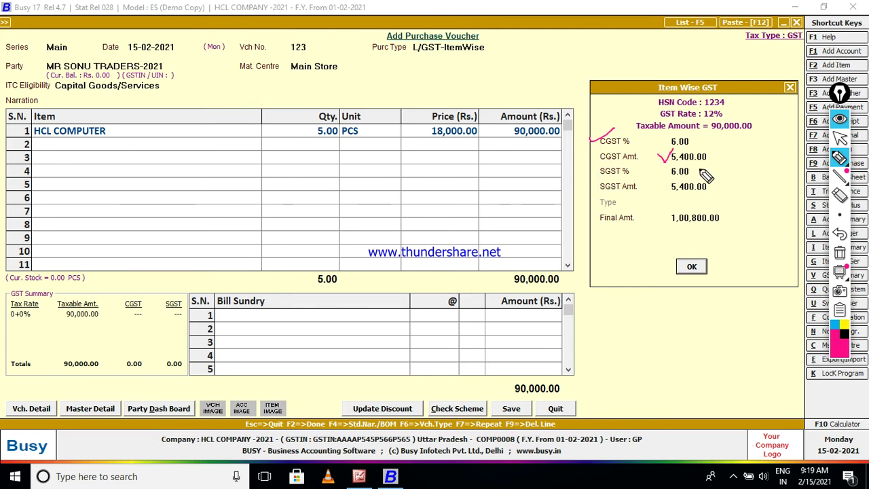
mouse_move(590, 171)
left_mouse_down()
mouse_move(595, 180)
mouse_move(607, 160)
mouse_move(641, 189)
mouse_move(650, 179)
left_mouse_up()
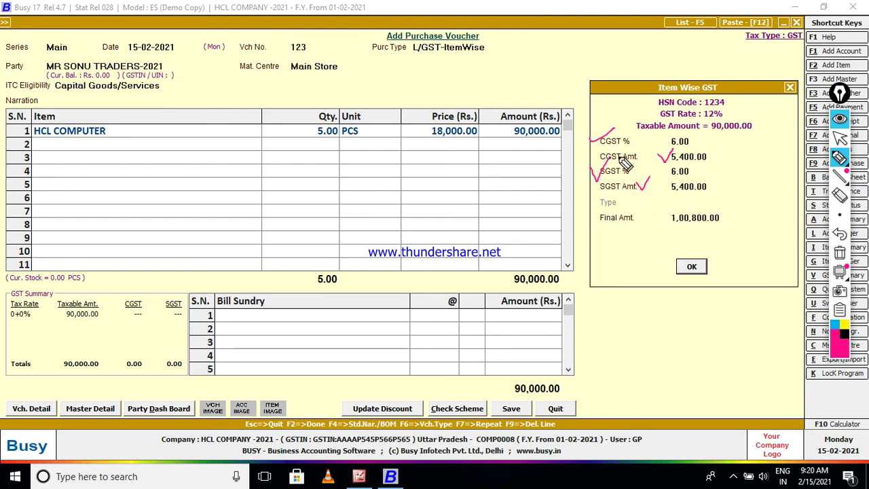
left_click_drag(693, 143, 722, 135)
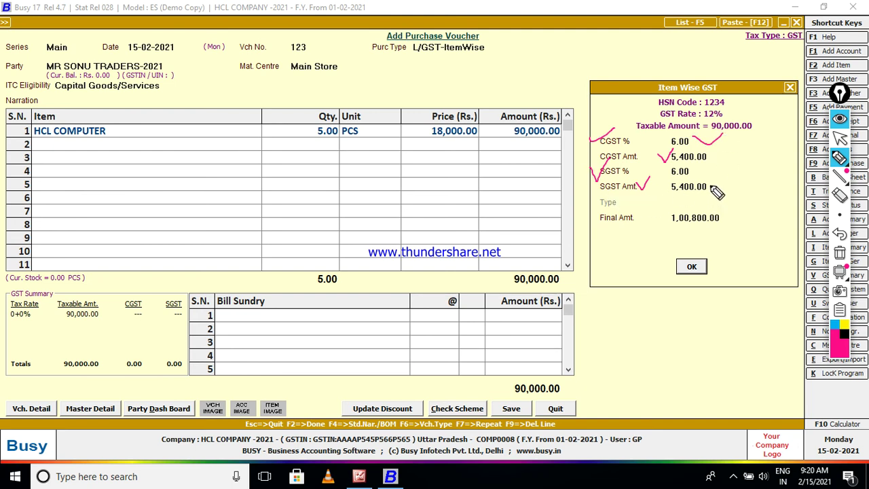
left_click_drag(710, 185, 722, 180)
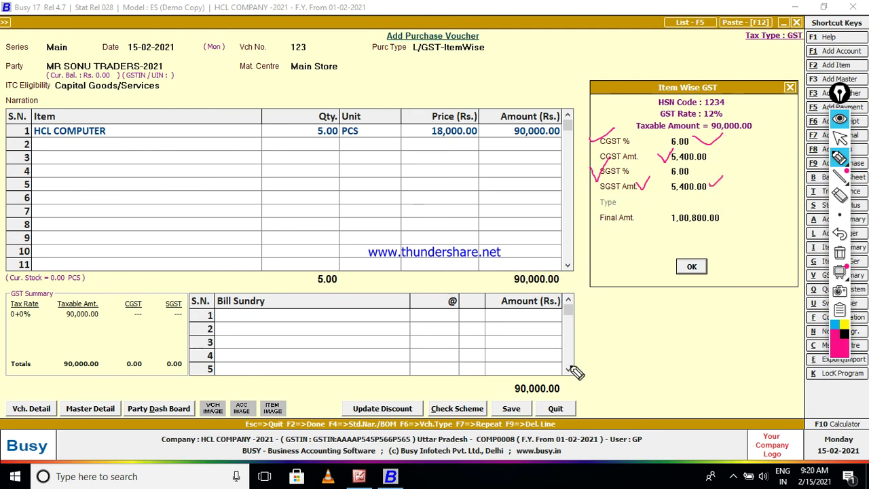
Clear the annotations and accept the HCL COMPUTER GST breakdown.
left_click(839, 158)
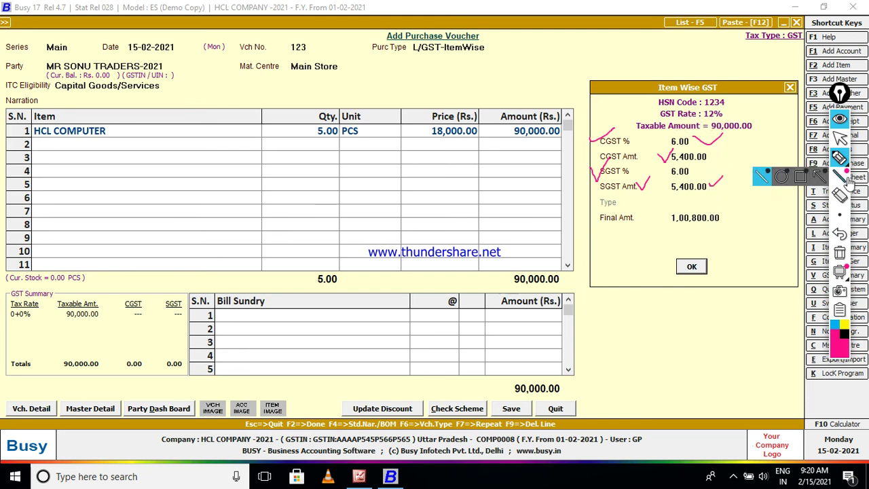
left_click(840, 255)
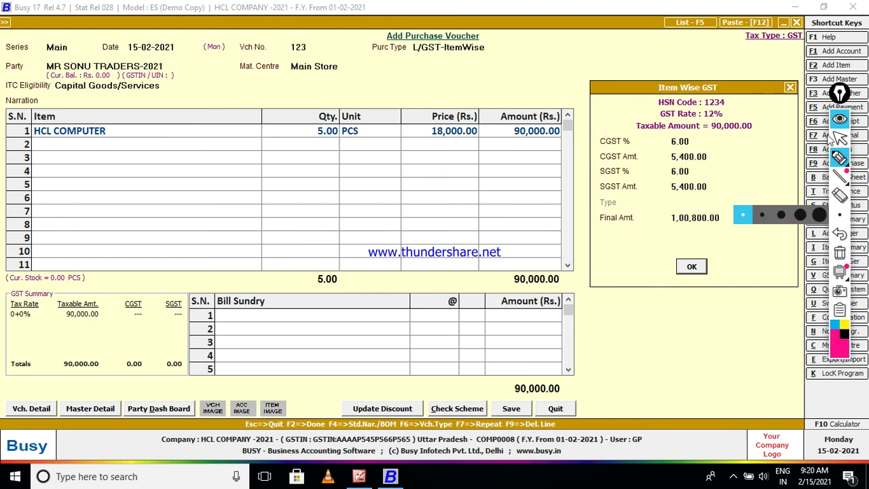
left_click(839, 138)
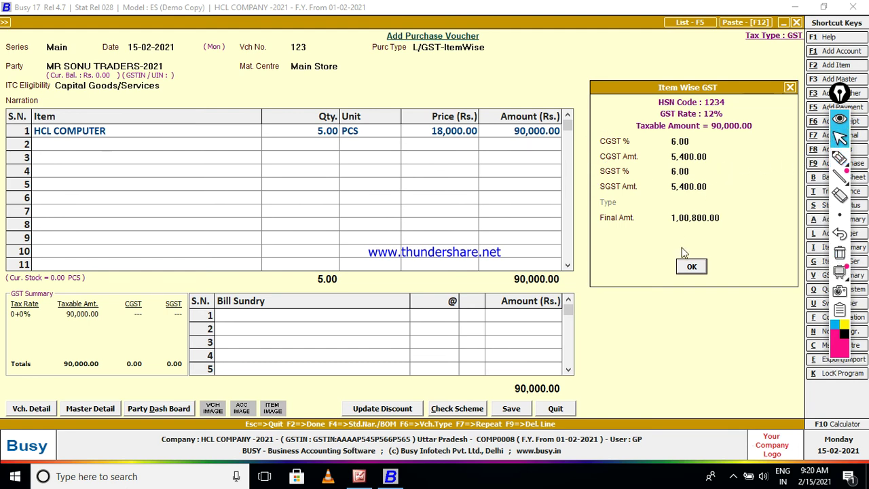
left_click(692, 267)
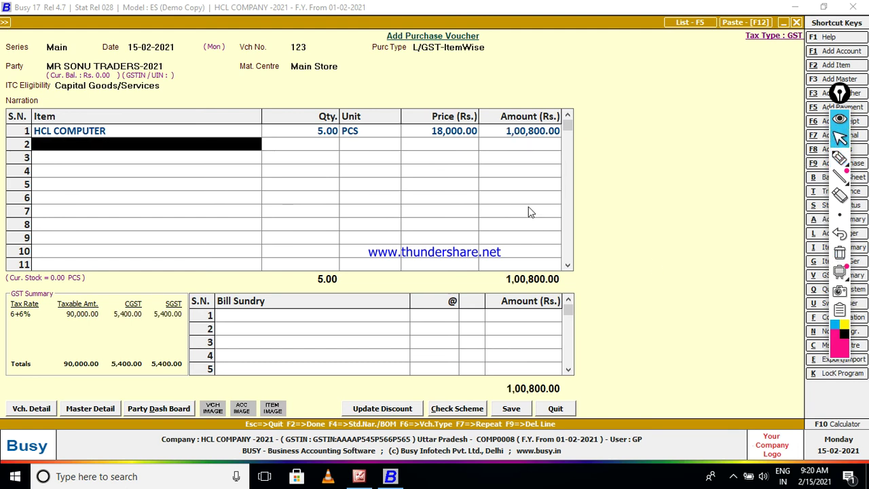
Add MOUSE on line 2 as 20 PCS at 100 each.
type("m")
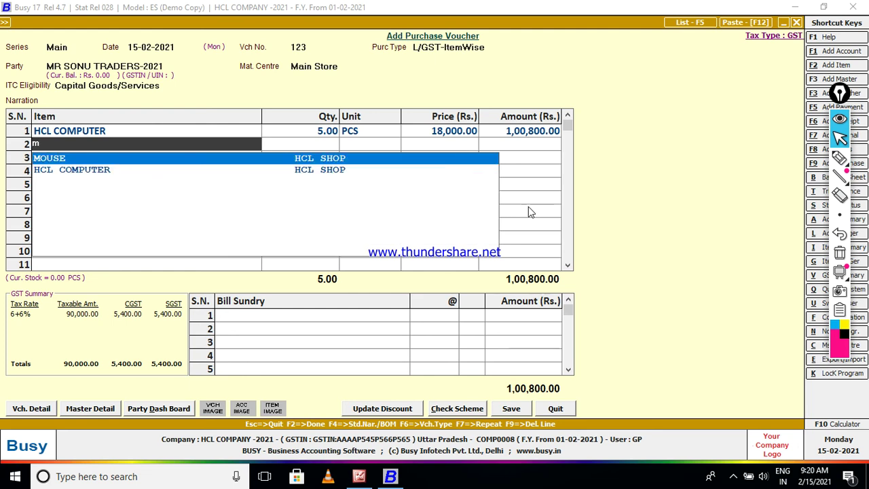
key("Return")
type("20")
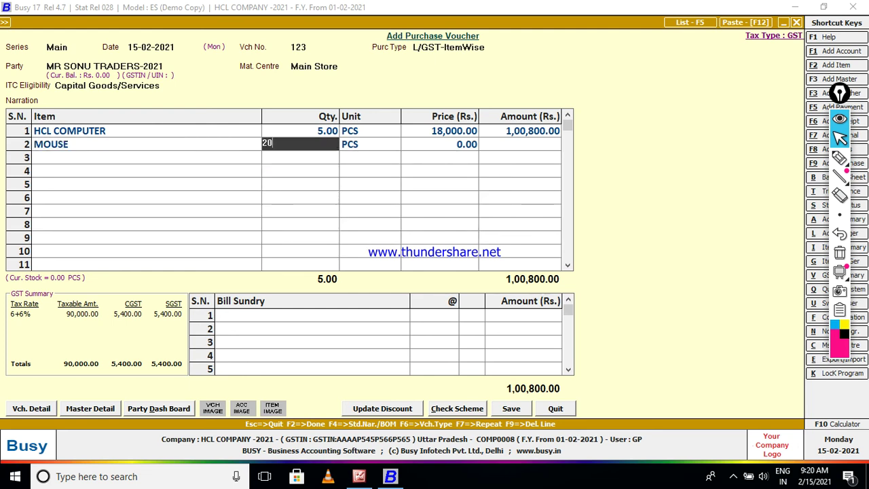
key("Return")
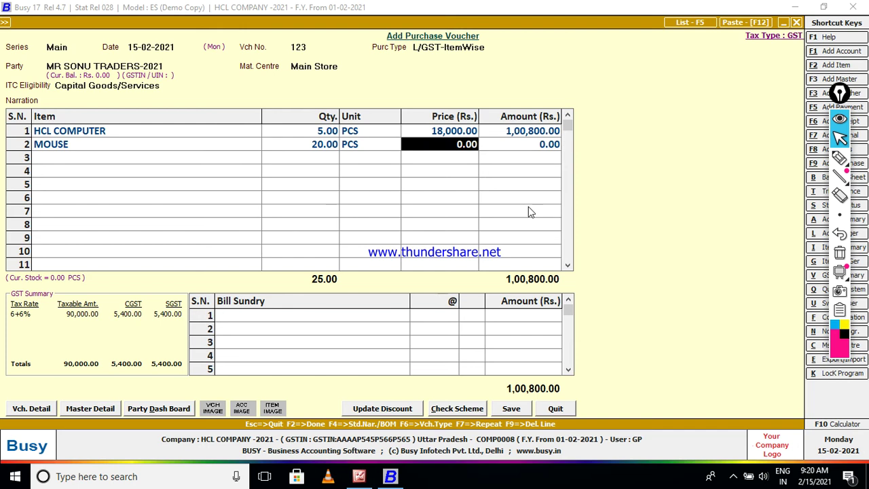
type("100")
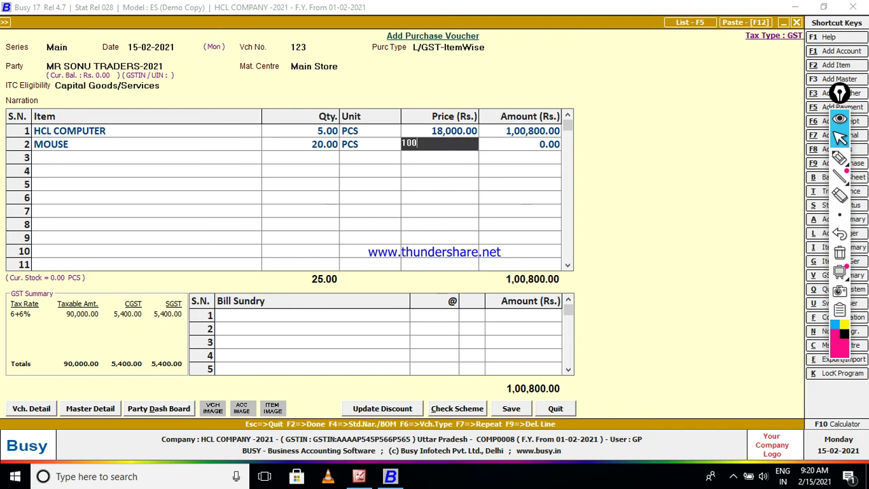
key("Return")
key("Return")
key("Return")
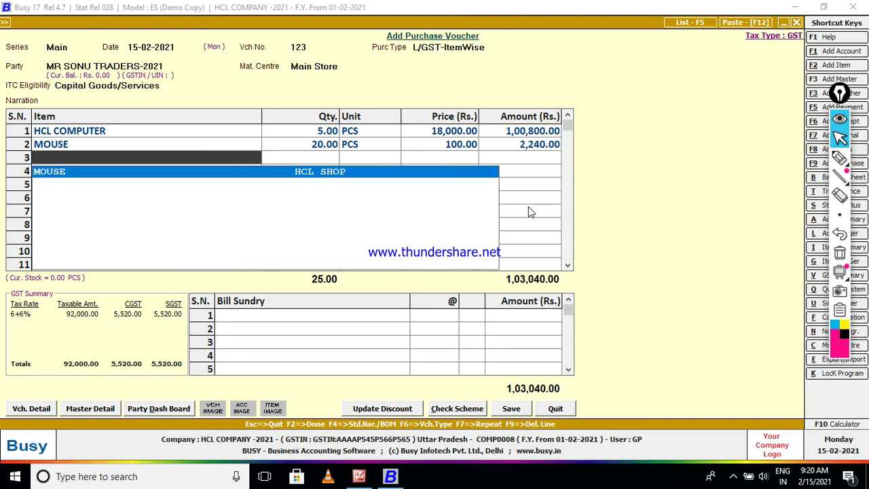
Add KEY BOARD on line 3 as 50 PCS at 500 and accept its GST breakdown.
type("K")
key("Return")
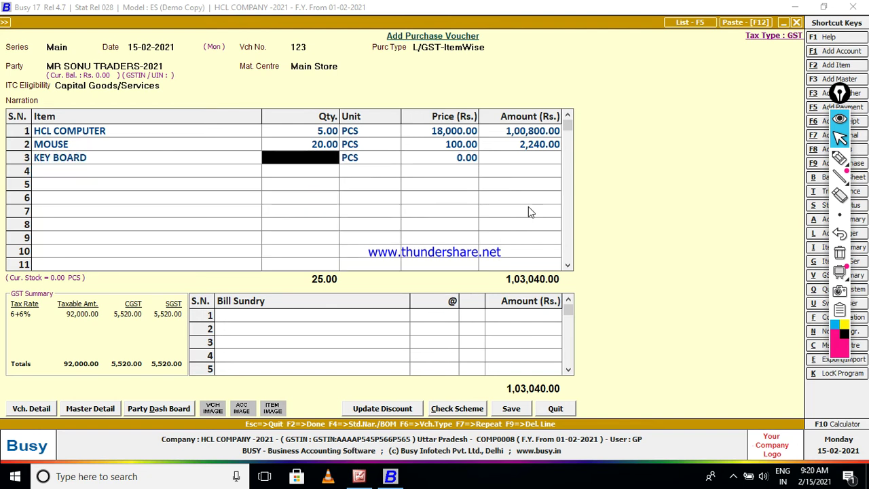
type("50")
key("Return")
key("Return")
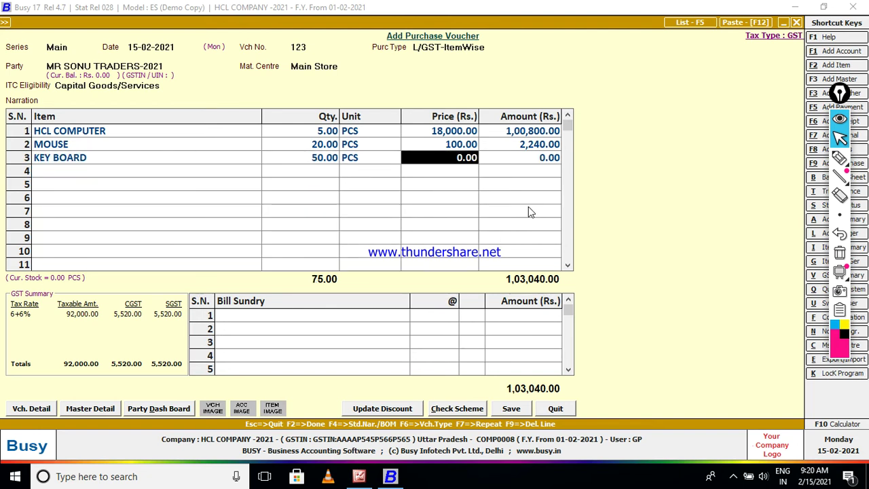
type("500")
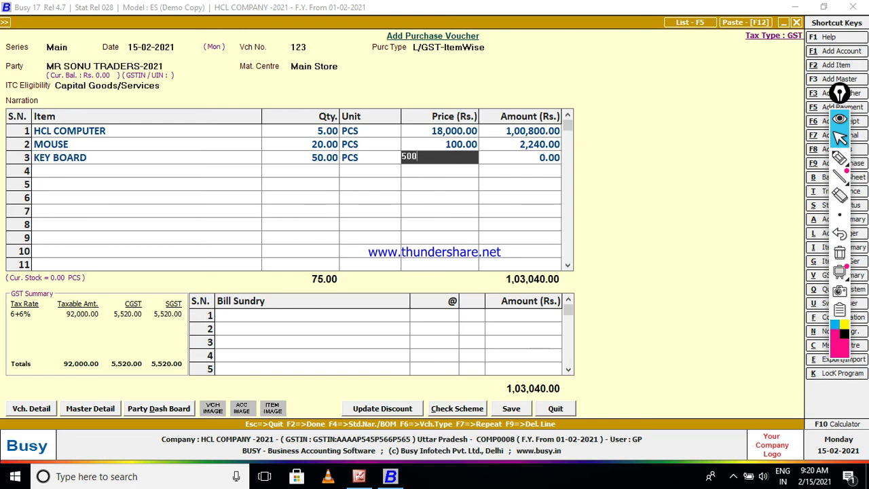
key("Return")
key("Return")
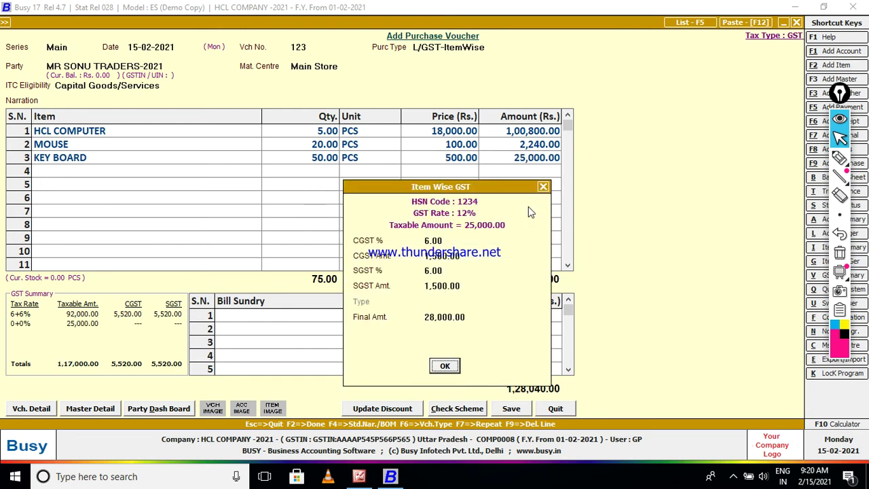
key("Return")
key("Return")
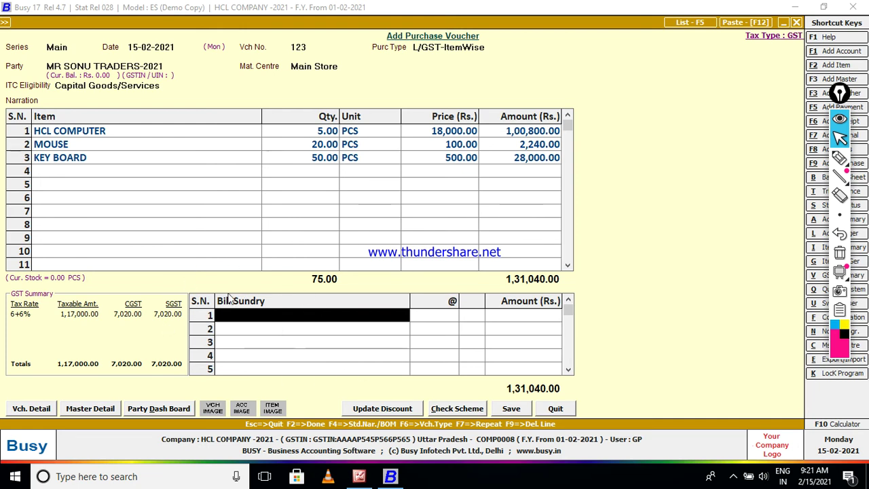
left_click(840, 157)
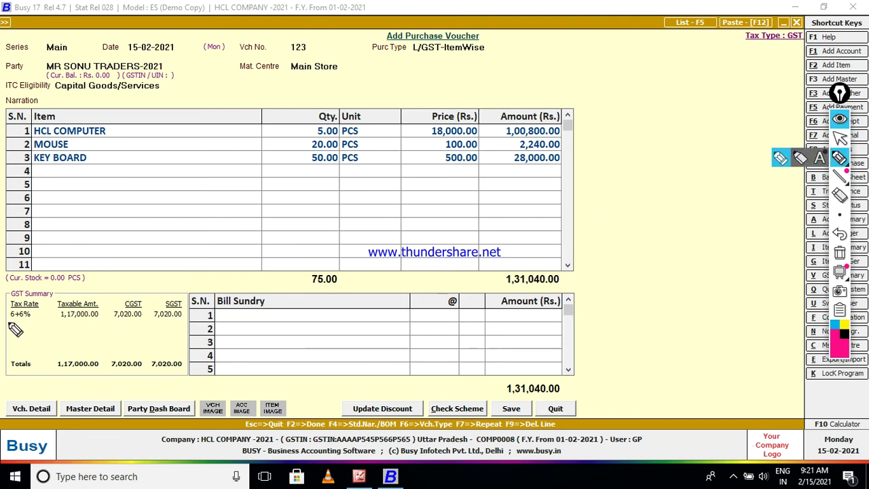
left_click_drag(15, 329, 186, 325)
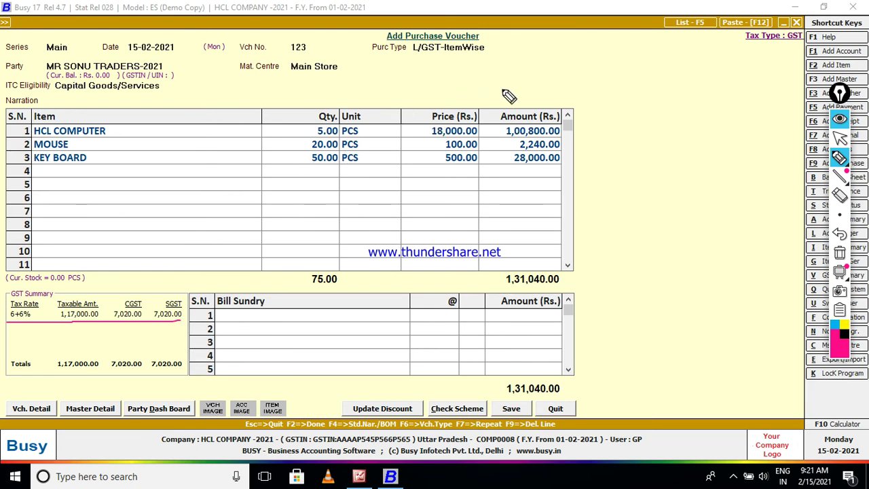
mouse_move(568, 139)
left_mouse_down()
mouse_move(574, 145)
mouse_move(658, 107)
left_mouse_up()
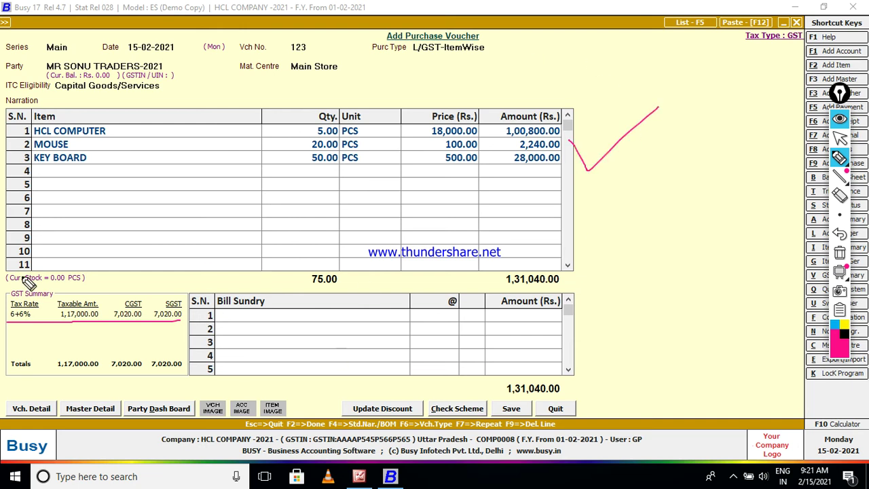
left_click_drag(57, 171, 511, 170)
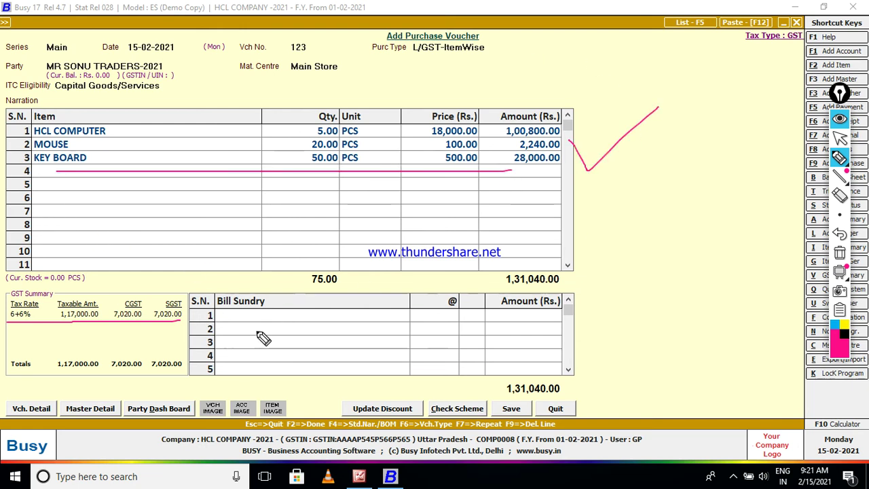
left_click_drag(255, 343, 543, 342)
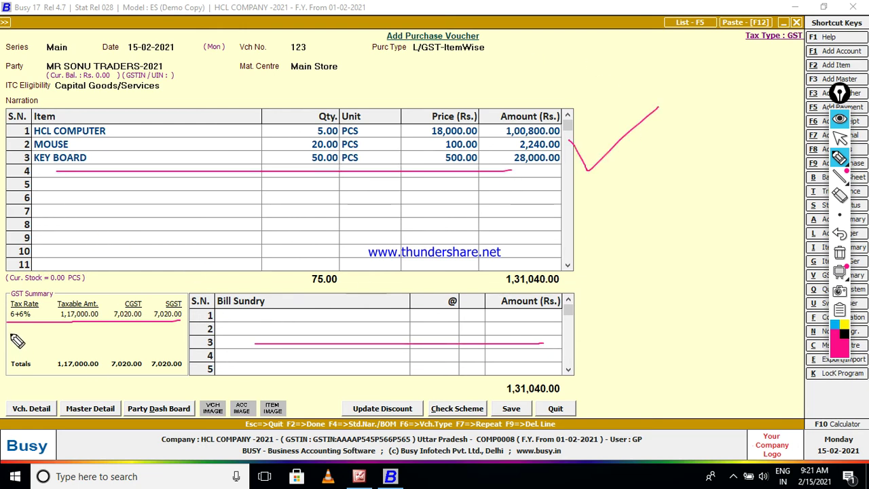
left_click_drag(51, 299, 162, 297)
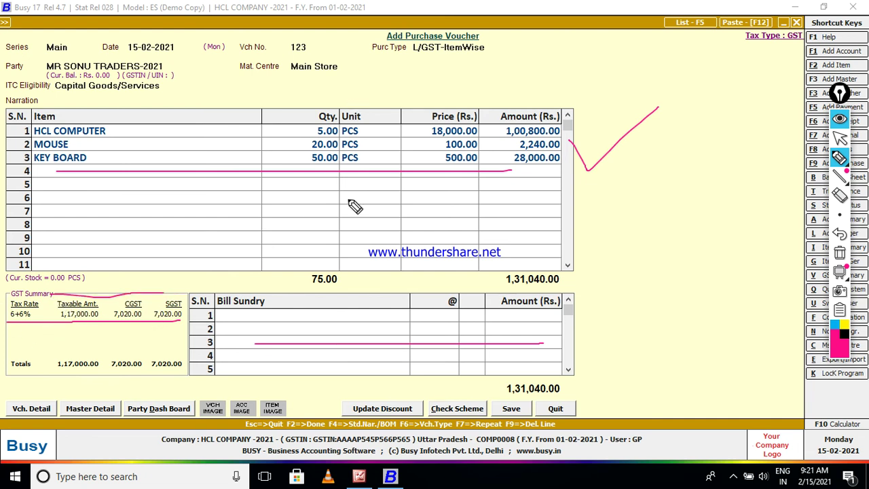
left_click(839, 253)
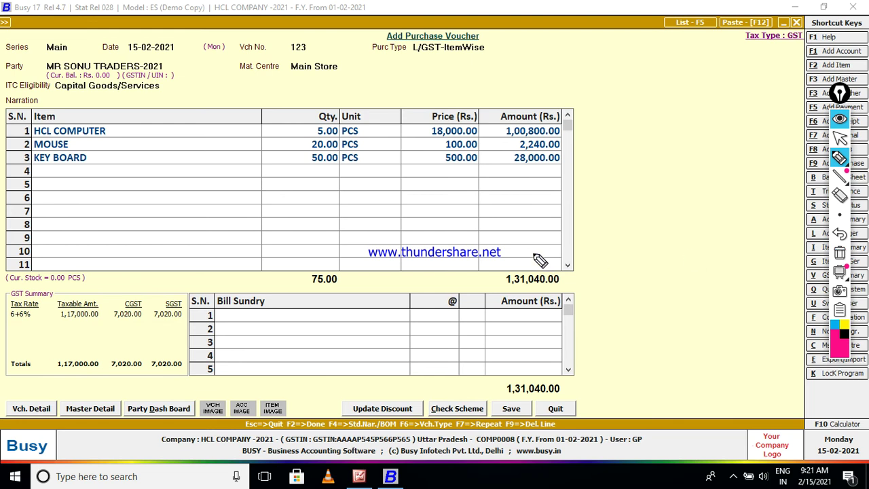
left_click(839, 138)
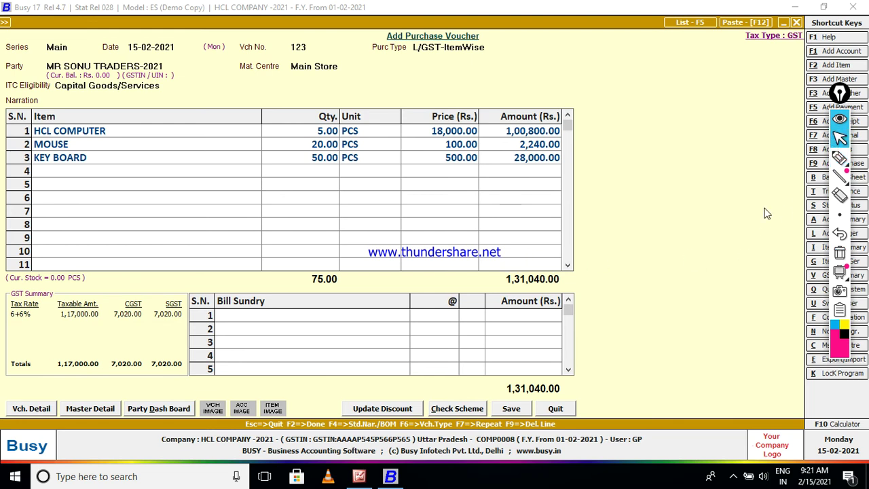
left_click(353, 316)
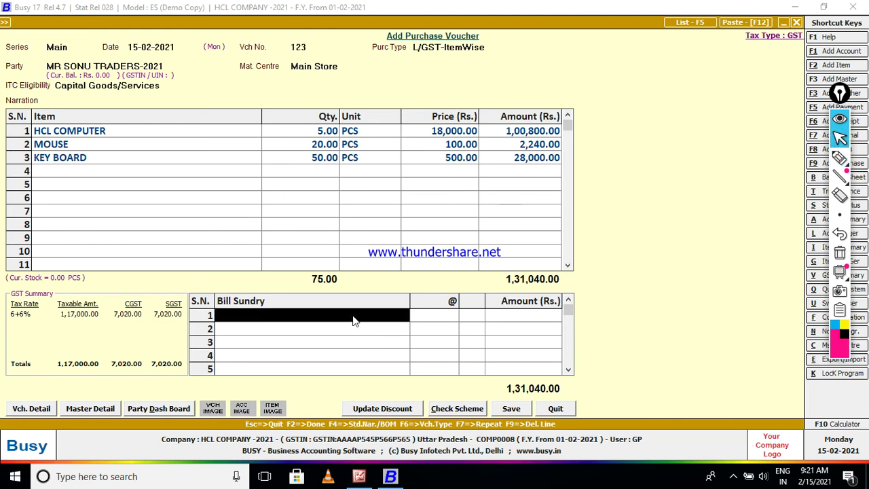
Save the 1,31,040.00 purchase voucher with bill reference 123, then exit the blank form.
left_click(511, 408)
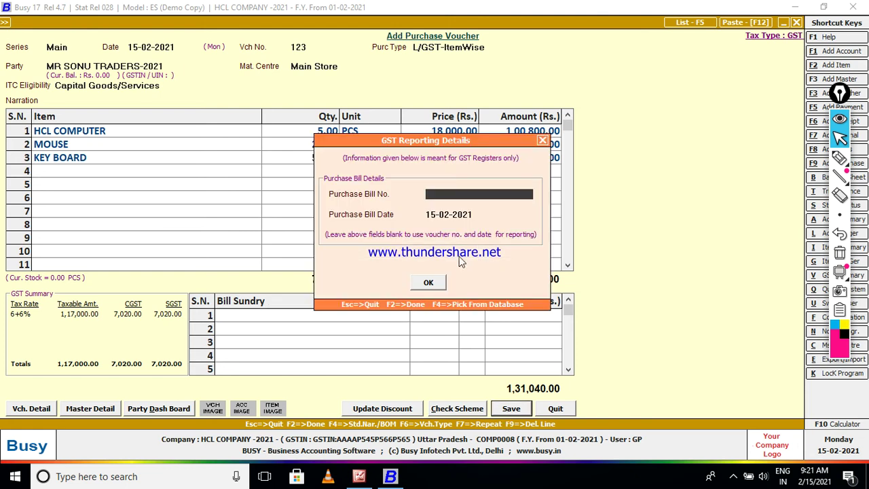
type("123")
left_click(427, 284)
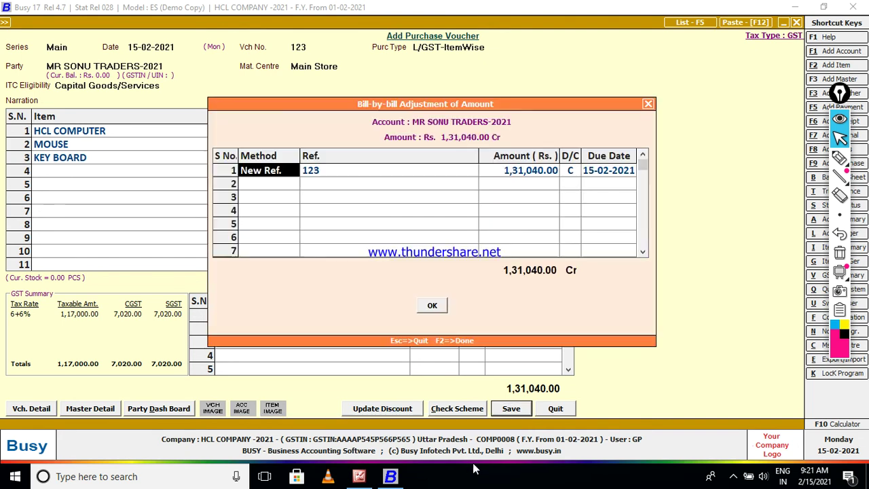
left_click(437, 307)
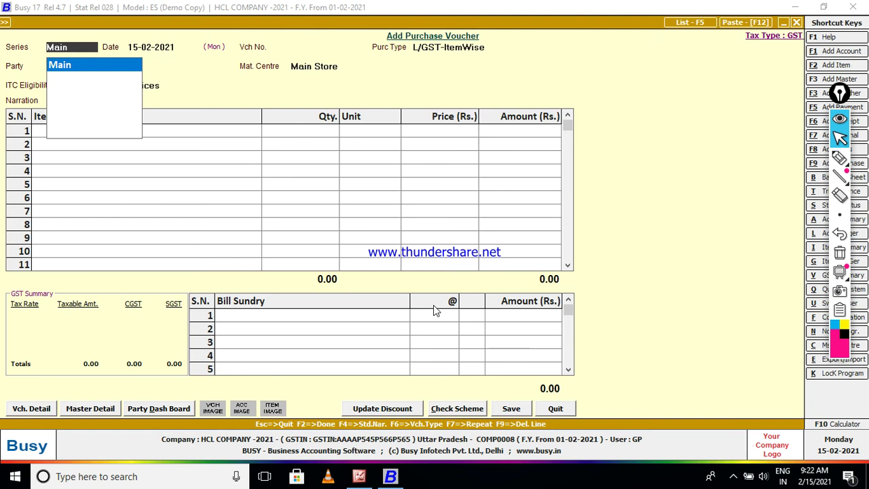
key("Escape")
key("Escape")
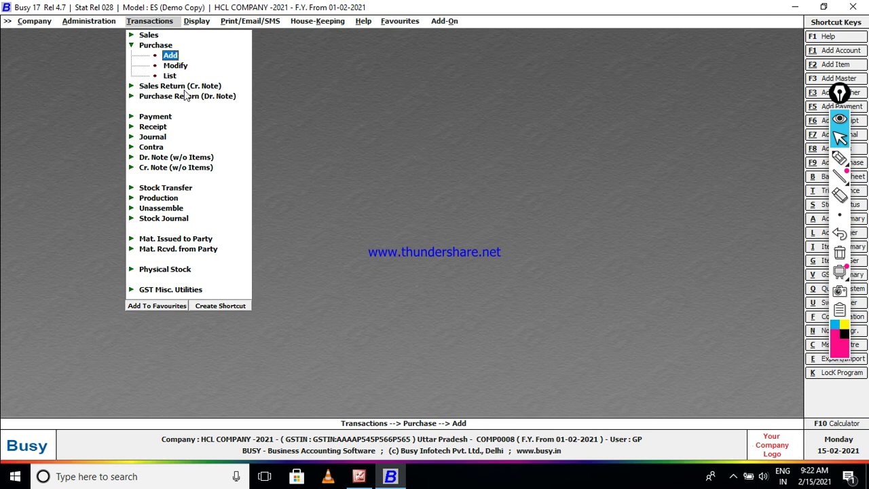
Open the Purchase voucher list on screen for all series, starting 01-02-2021.
key("Down")
key("Down")
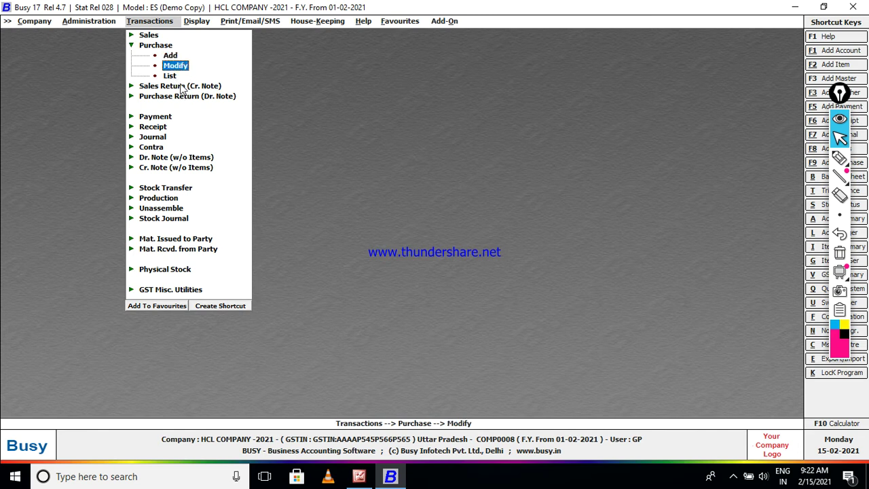
key("Return")
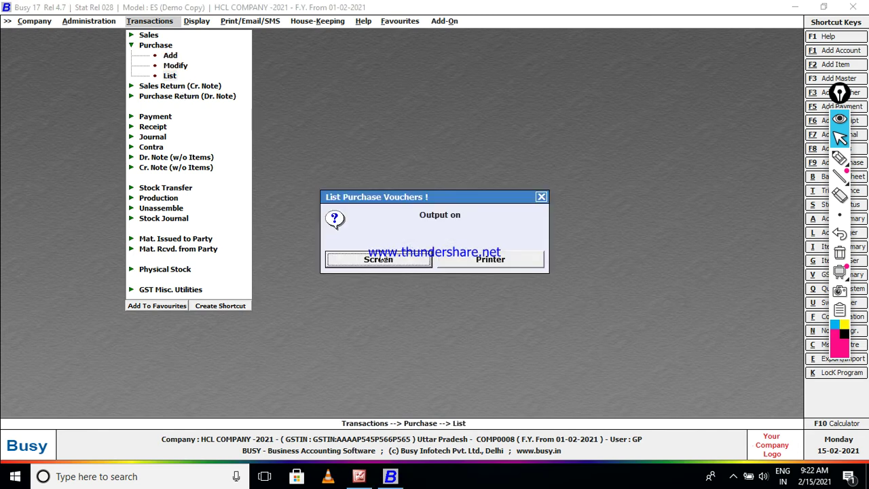
key("Return")
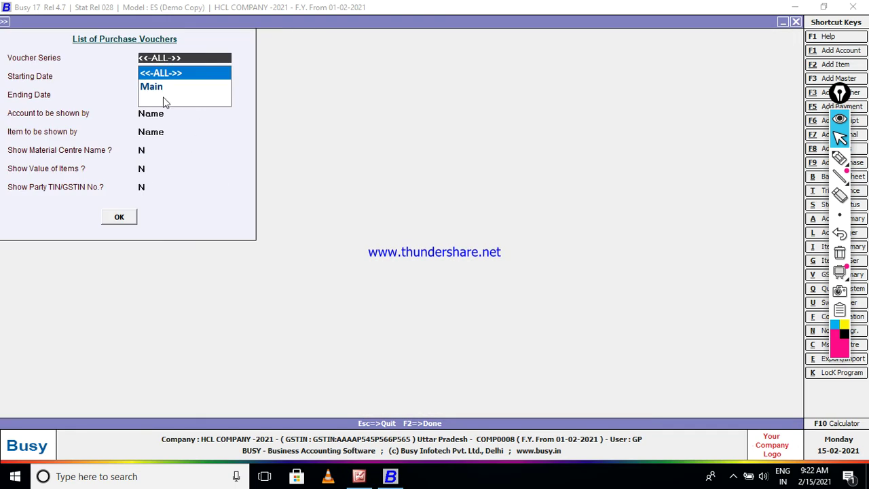
key("Return")
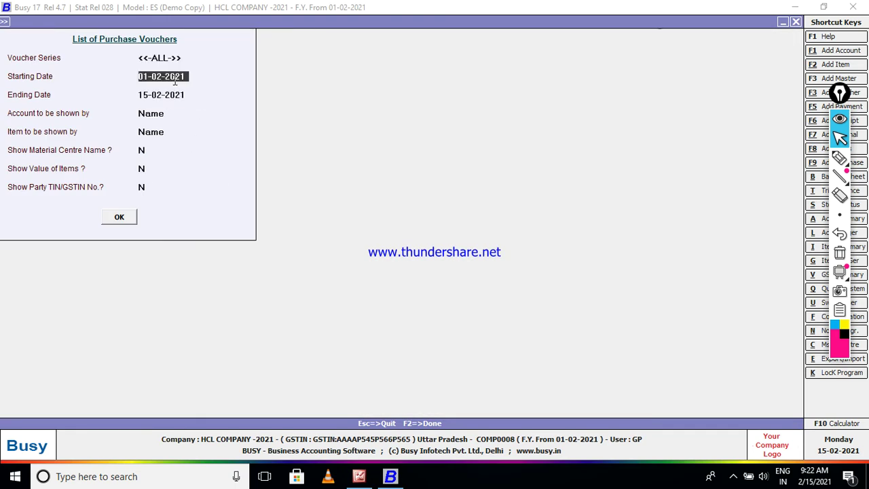
key("Return")
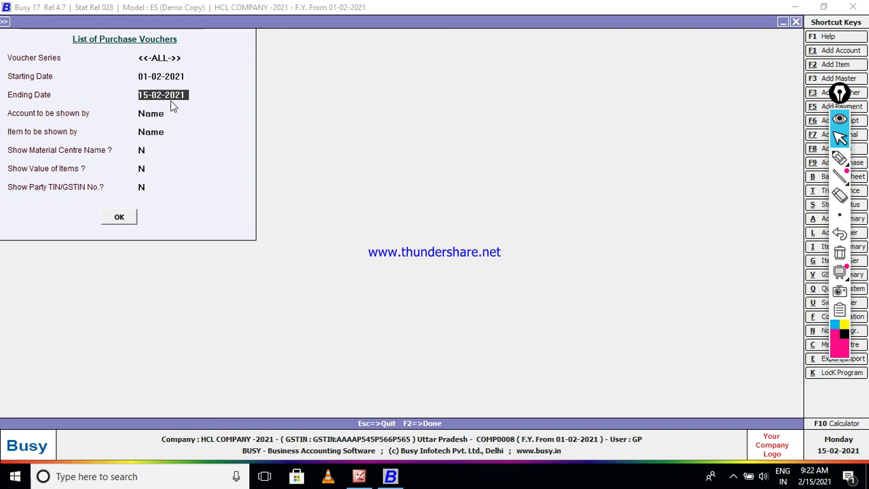
Show accounts by name, hide material centres, include item values (Y), and generate the list.
left_click(165, 114)
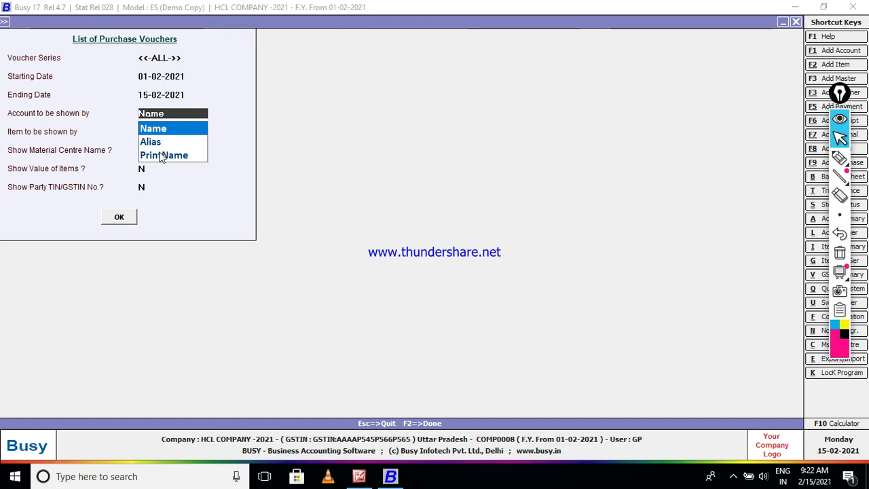
key("Return")
key("Return")
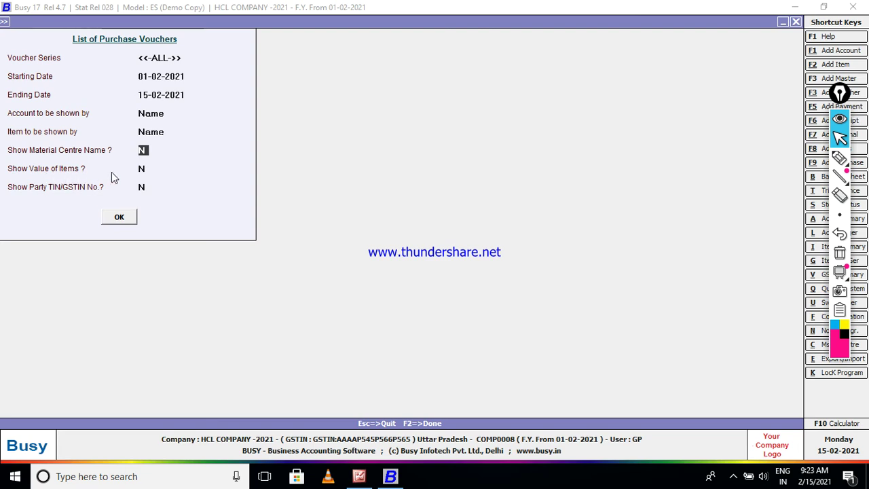
key("Return")
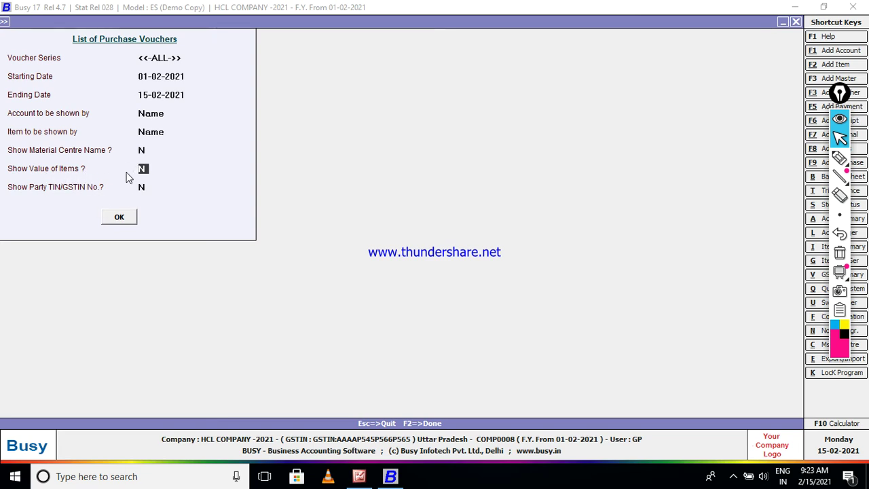
type("y")
key("Return")
key("Return")
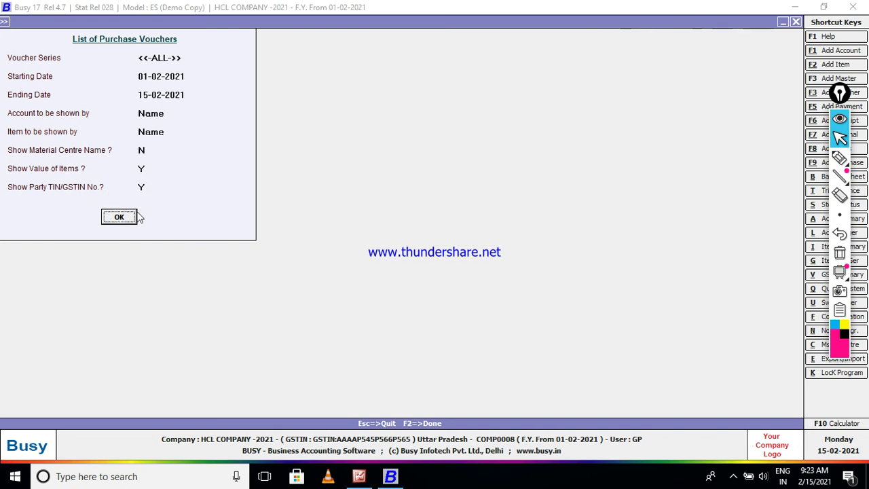
left_click(125, 216)
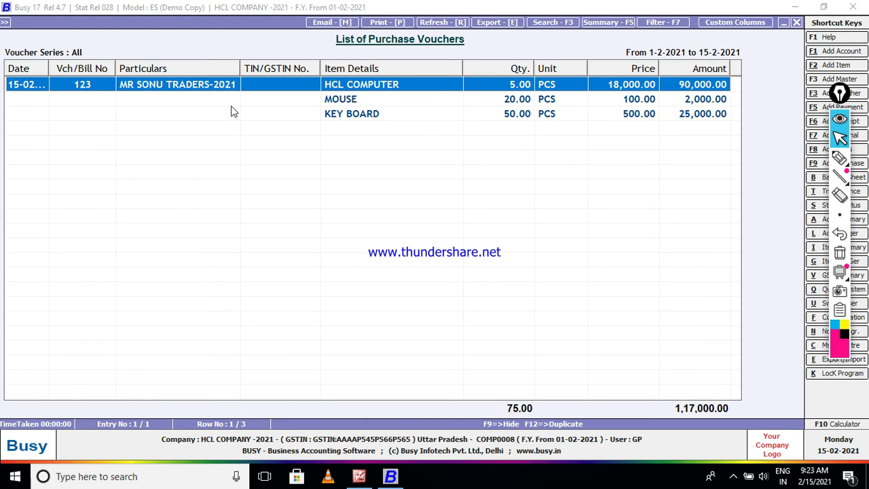
left_click(839, 157)
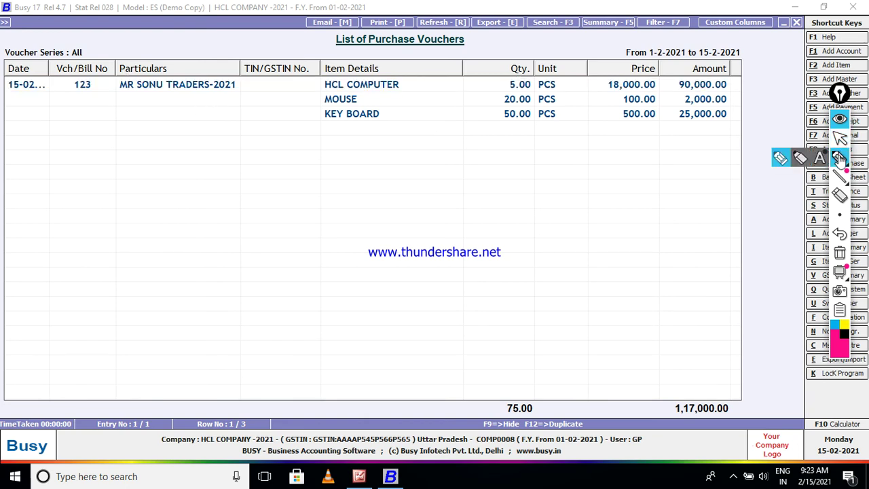
mouse_move(23, 93)
left_mouse_down()
mouse_move(103, 84)
mouse_move(190, 94)
left_mouse_up()
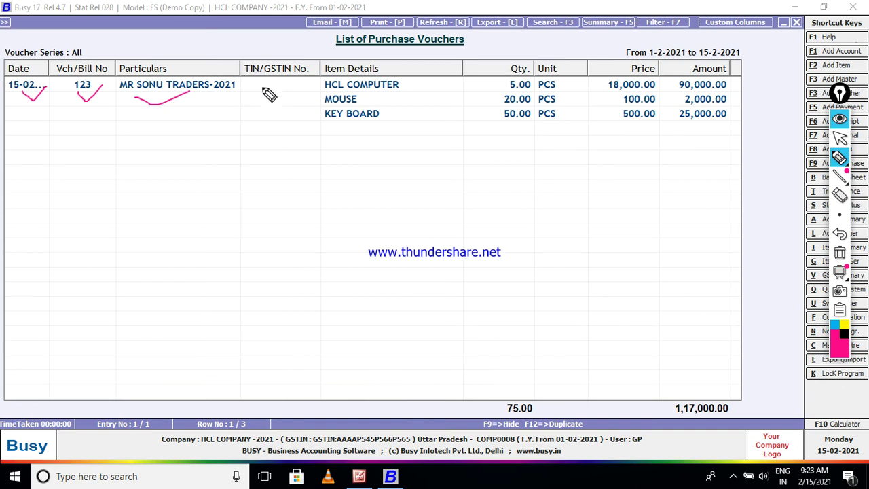
left_click_drag(262, 93, 285, 90)
mouse_move(317, 80)
left_mouse_down()
mouse_move(315, 137)
mouse_move(377, 137)
left_mouse_up()
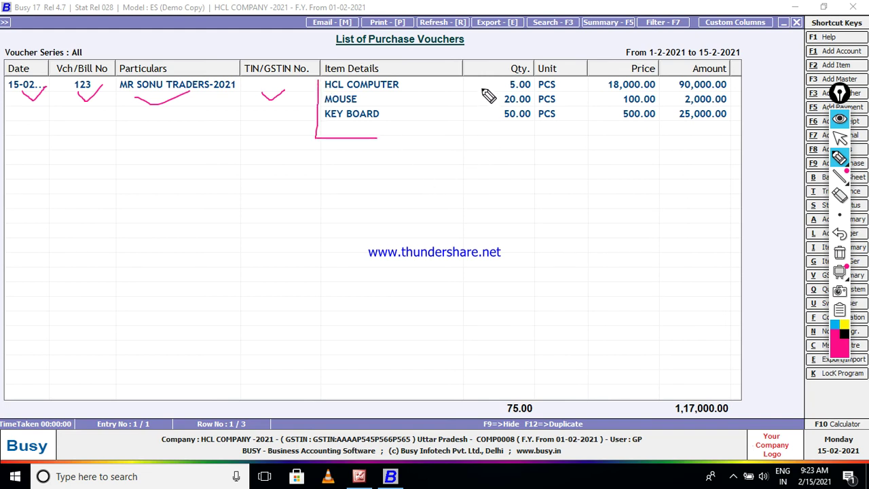
mouse_move(481, 78)
left_mouse_down()
mouse_move(479, 121)
mouse_move(512, 122)
left_mouse_up()
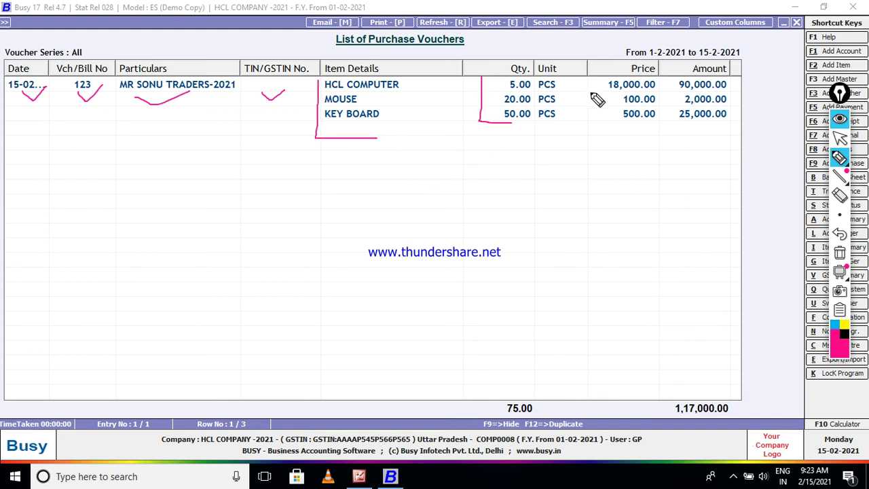
mouse_move(590, 78)
left_mouse_down()
mouse_move(598, 146)
mouse_move(619, 143)
left_mouse_up()
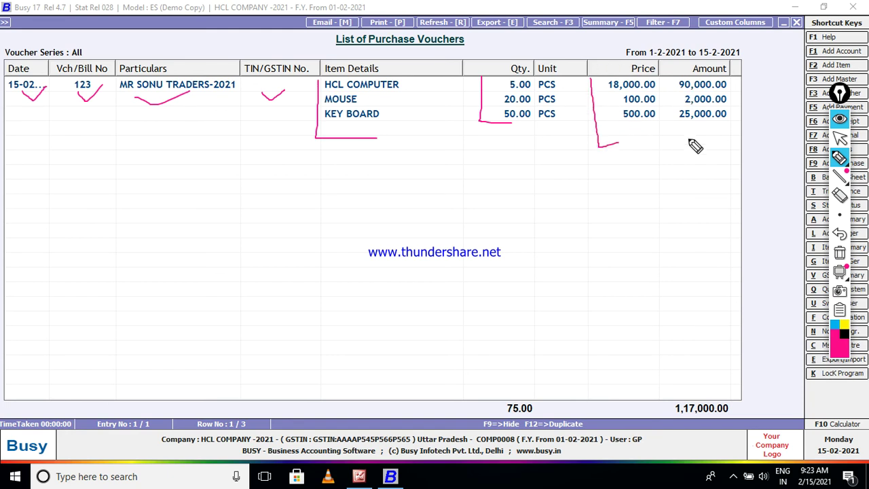
mouse_move(663, 80)
left_mouse_down()
mouse_move(665, 142)
mouse_move(693, 136)
left_mouse_up()
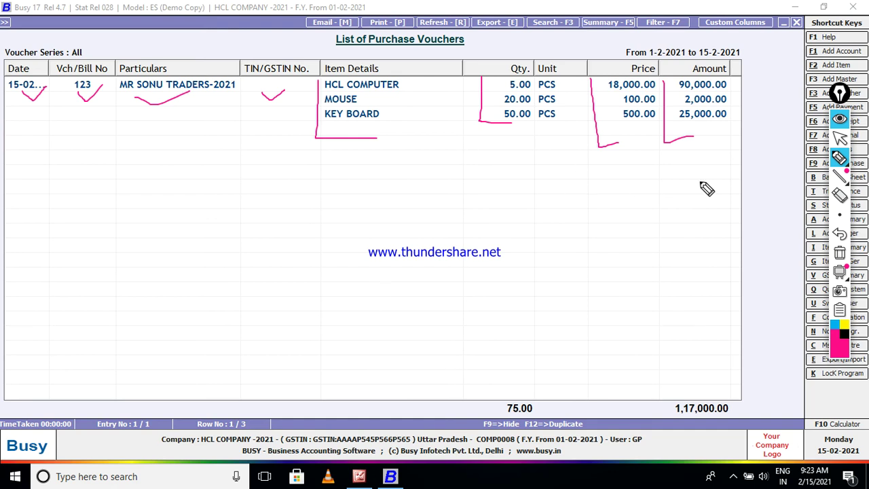
left_click(839, 253)
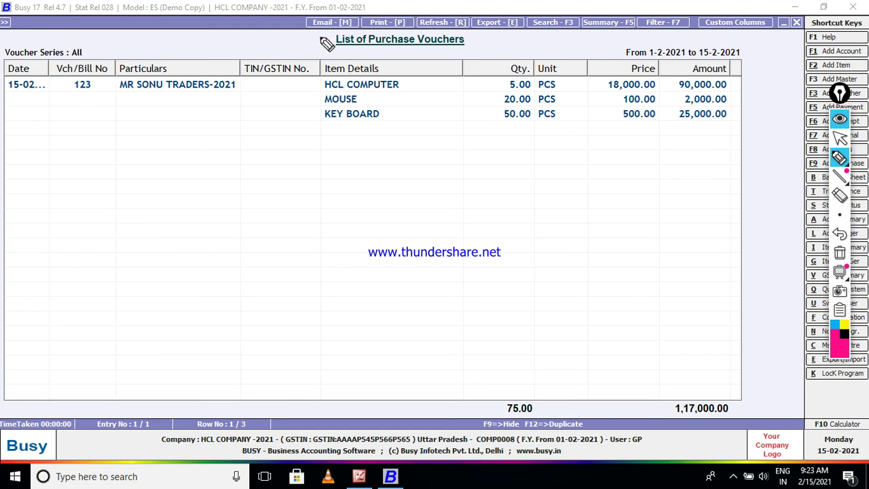
mouse_move(846, 269)
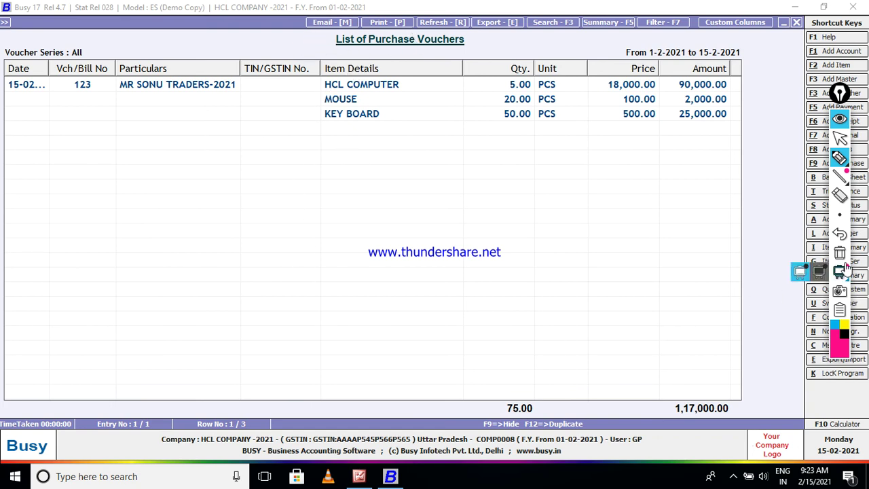
left_click(840, 138)
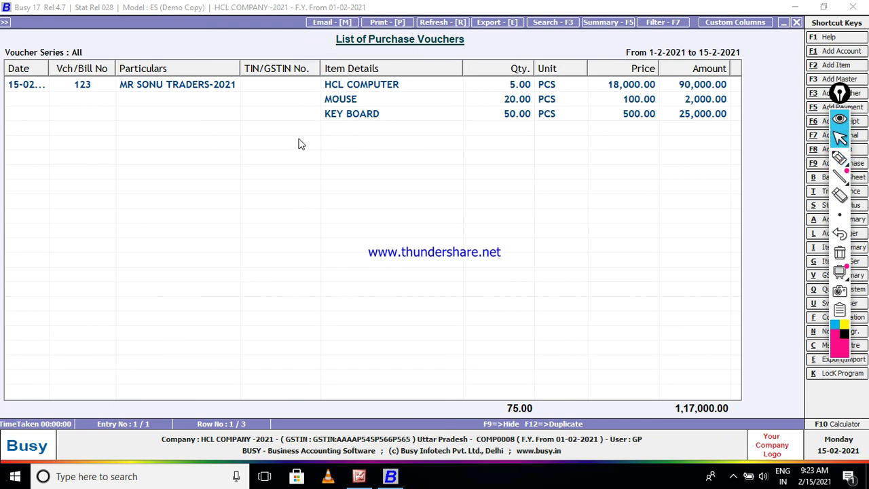
left_click(358, 116)
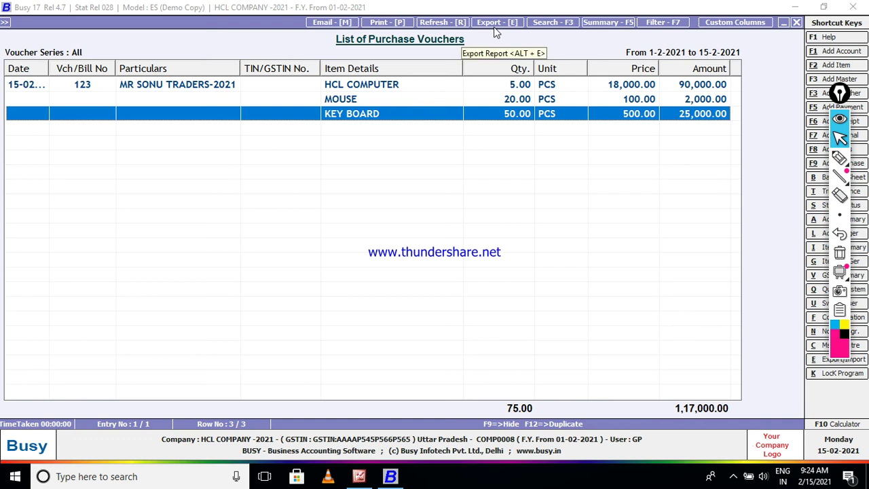
Open the Export Report Data dialog for the voucher list and mark the Microsoft Excel and PDF formats.
left_click(496, 27)
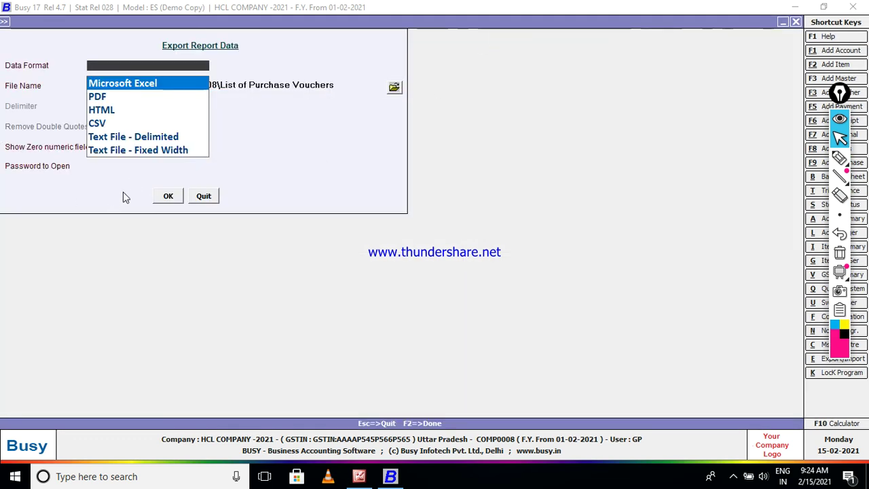
left_click(839, 157)
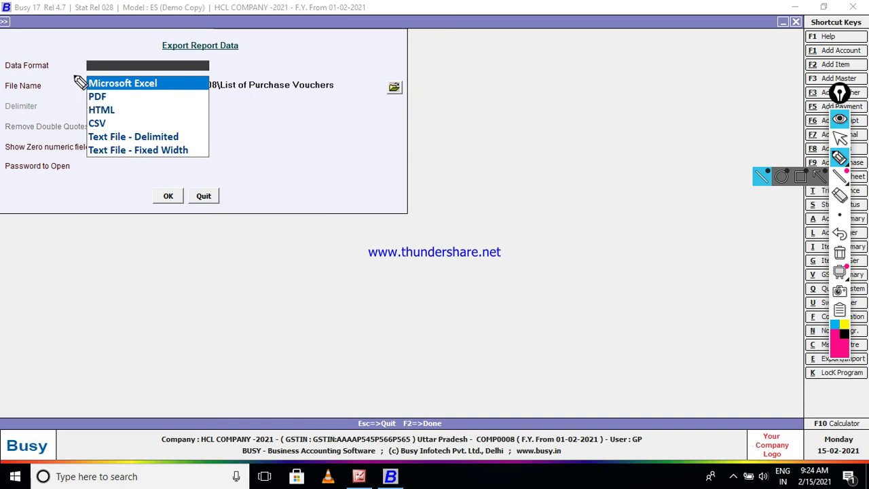
left_click_drag(66, 78, 110, 65)
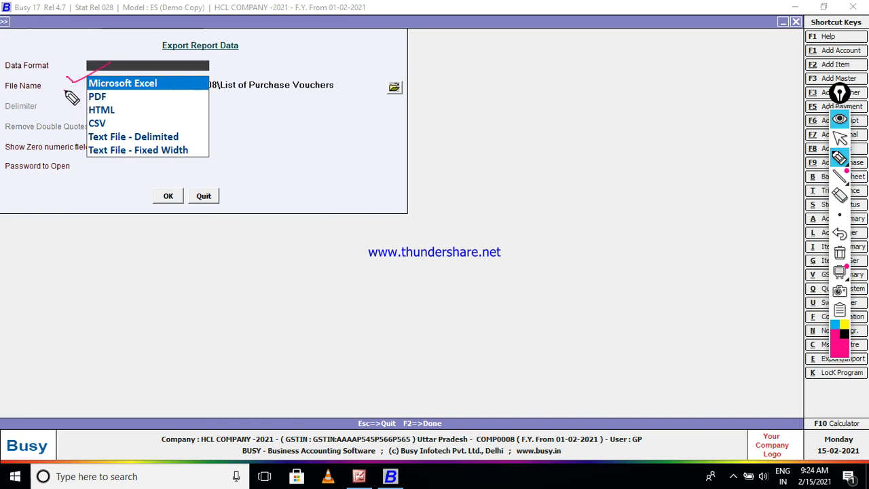
mouse_move(71, 93)
left_mouse_down()
mouse_move(74, 101)
mouse_move(99, 97)
mouse_move(74, 112)
mouse_move(100, 103)
left_mouse_up()
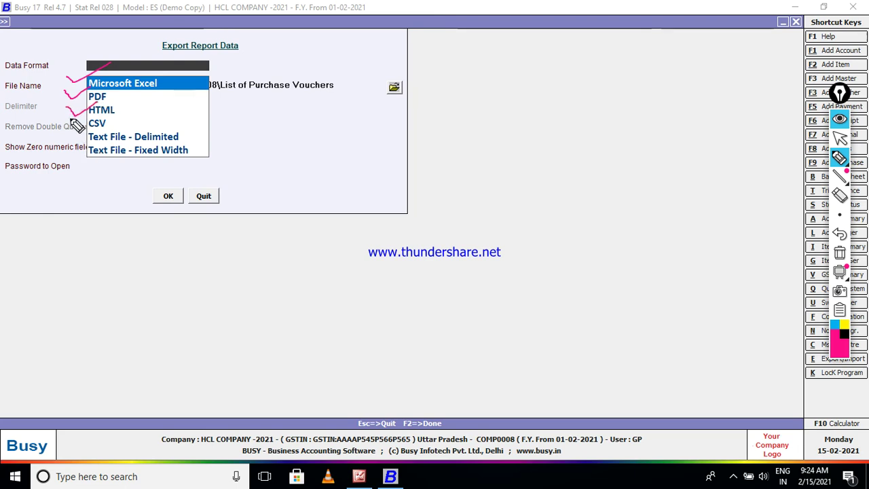
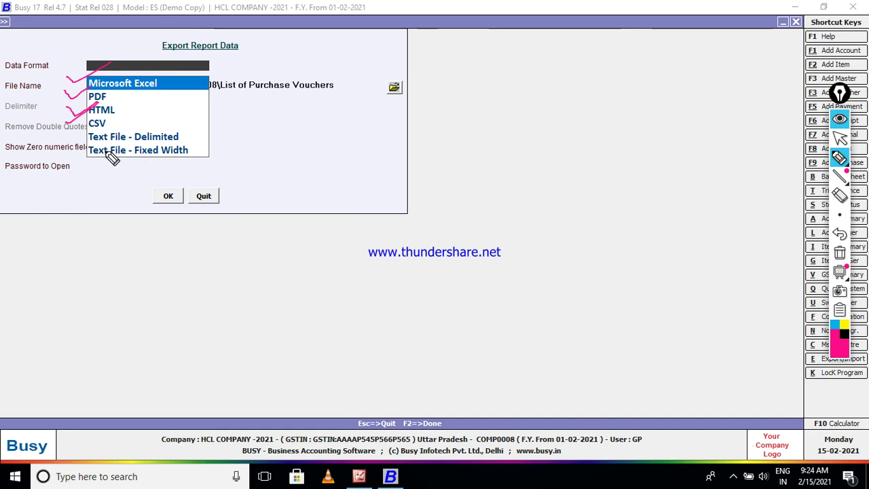
Set the export format to Microsoft Excel, saved as List of Purchase Vouchers.xlsx.
left_click_drag(84, 141, 185, 141)
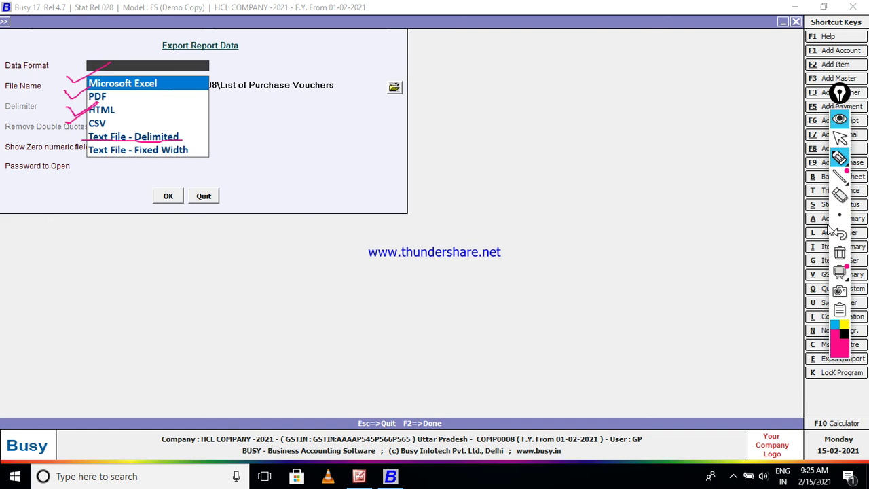
left_click(840, 254)
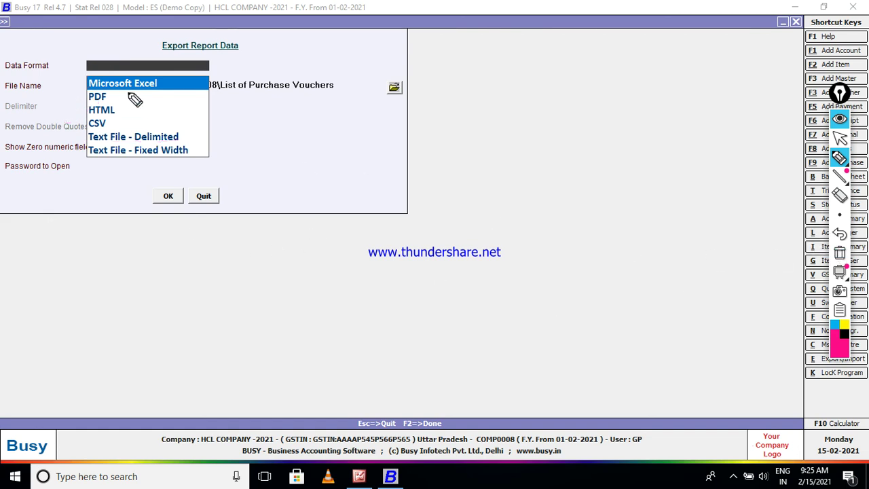
left_click(839, 137)
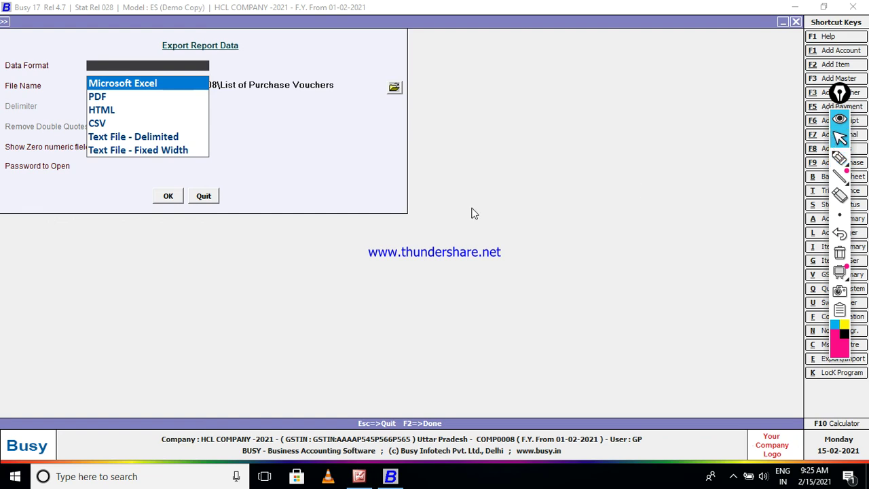
left_click(128, 85)
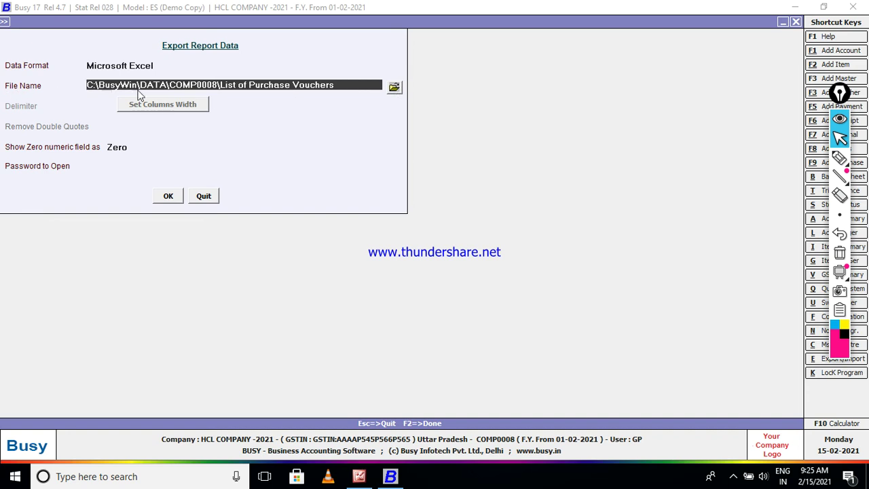
left_click(391, 92)
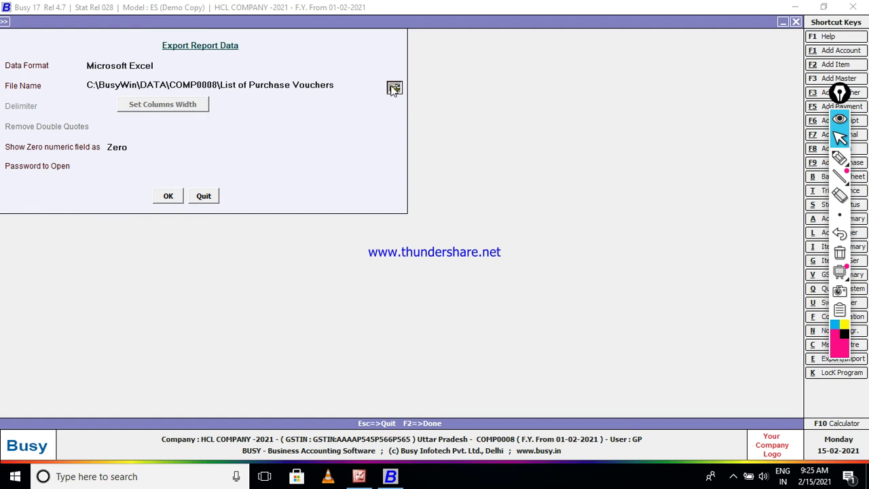
left_click(393, 89)
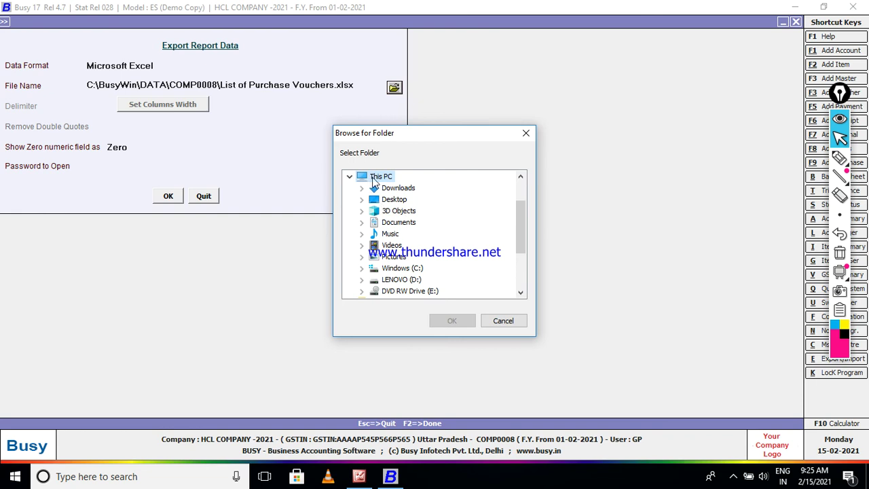
Choose the Desktop as the destination folder for the Excel export.
left_click(391, 201)
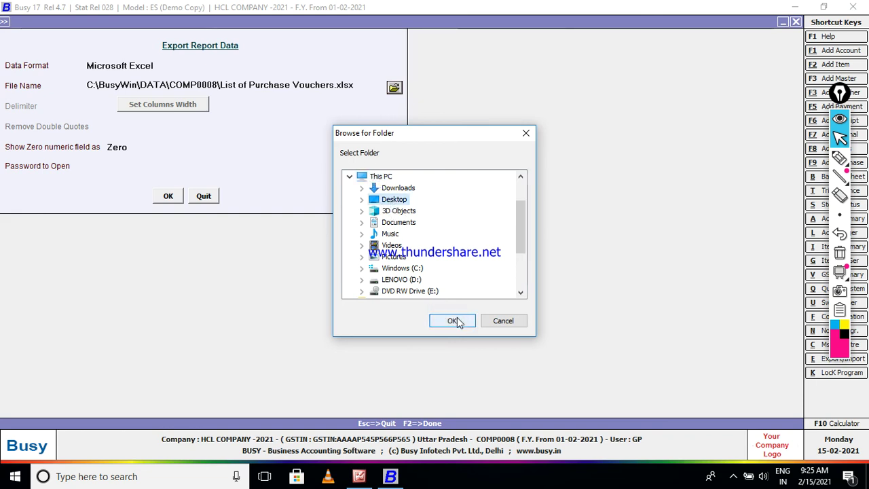
left_click(453, 320)
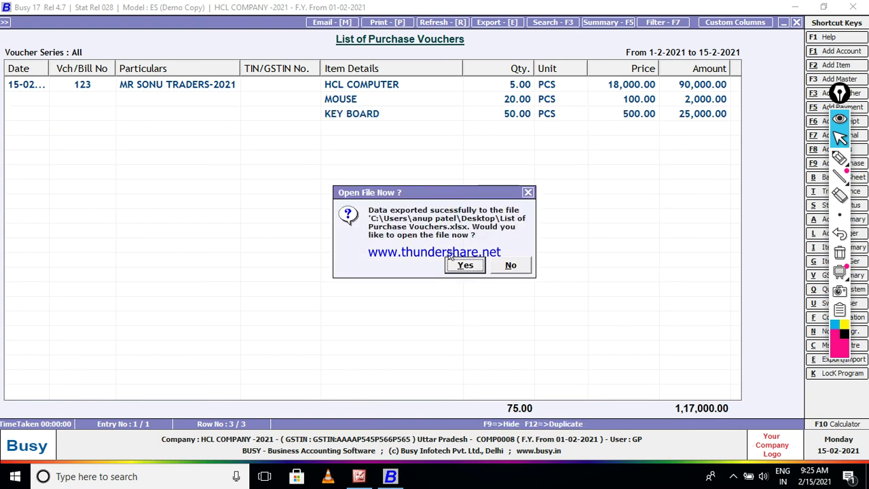
Accept opening List of Purchase Vouchers.xlsx in Excel right after the export.
left_click(839, 157)
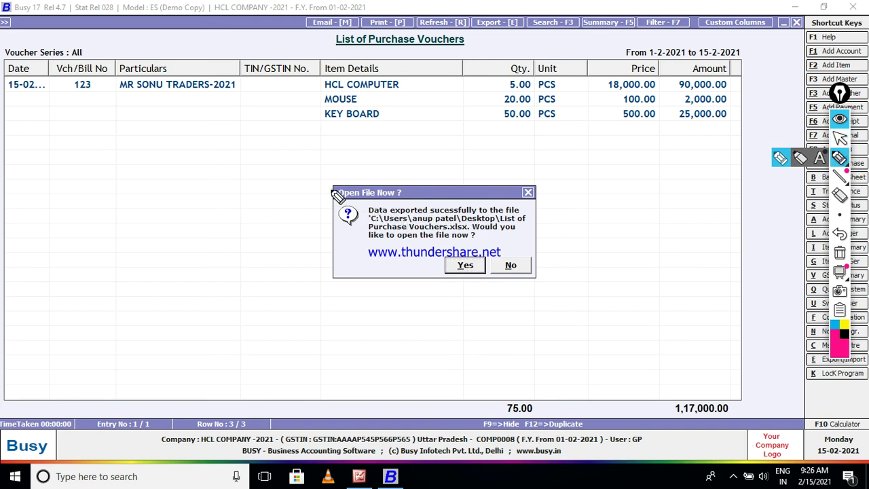
left_click_drag(291, 192, 385, 178)
mouse_move(321, 173)
left_mouse_down()
mouse_move(560, 172)
mouse_move(550, 307)
mouse_move(281, 303)
mouse_move(320, 171)
left_mouse_up()
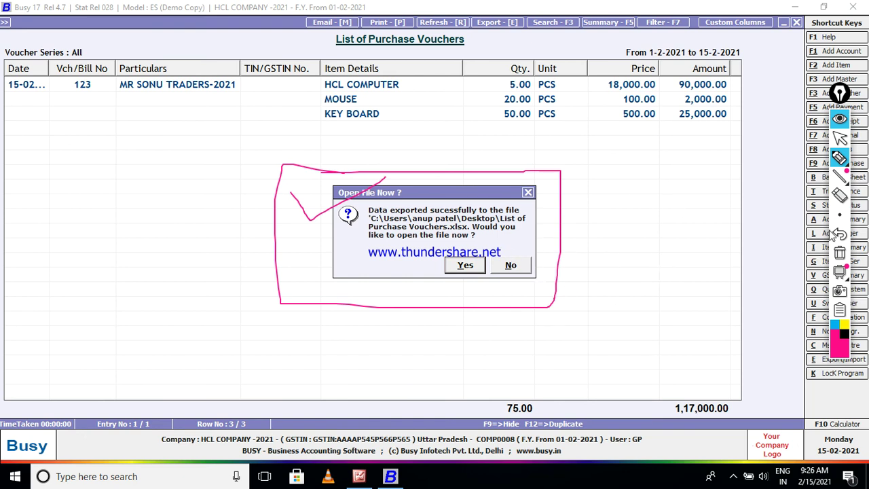
left_click(841, 142)
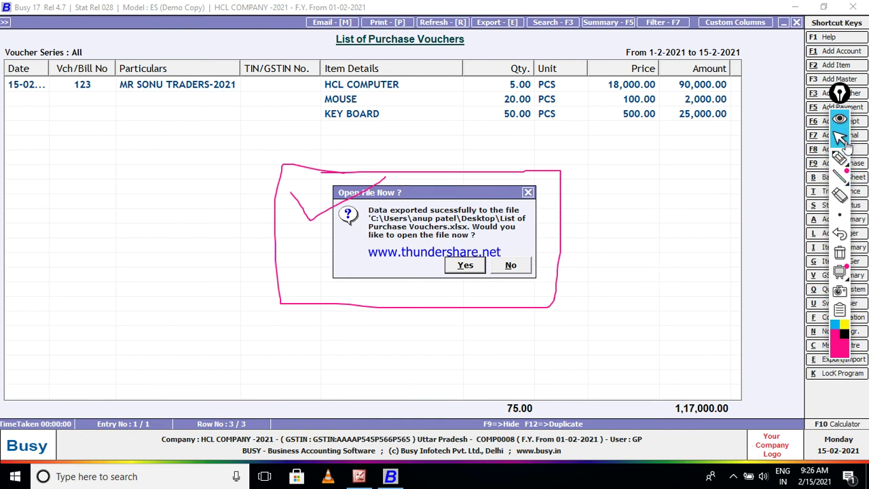
left_click(839, 254)
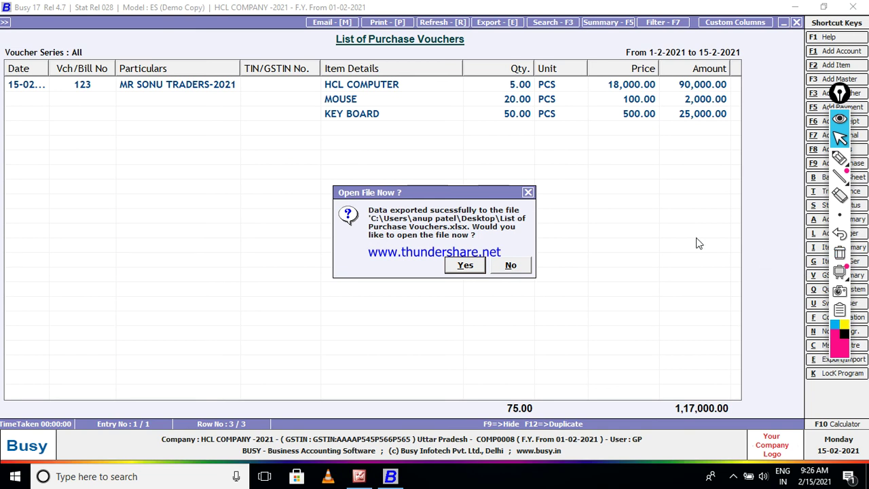
left_click(467, 264)
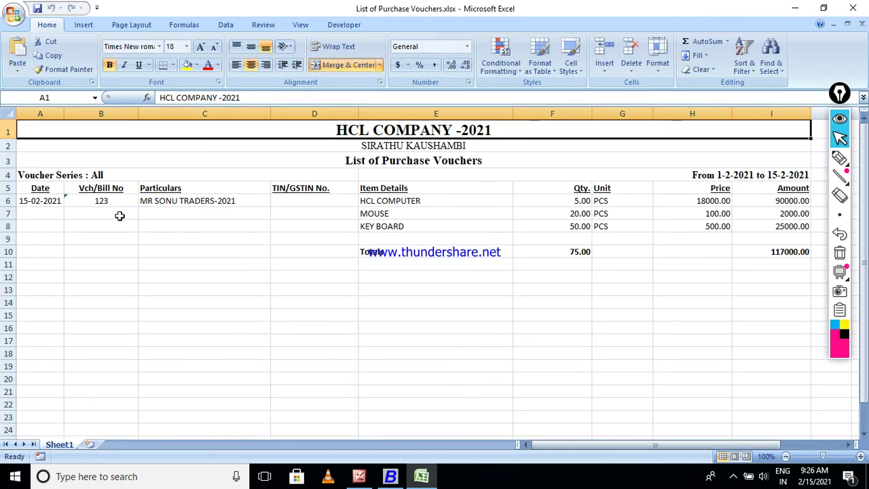
Give A1:I11 all borders and fill the HCL COMPANY -2021 title row yellow.
left_click_drag(97, 129, 125, 264)
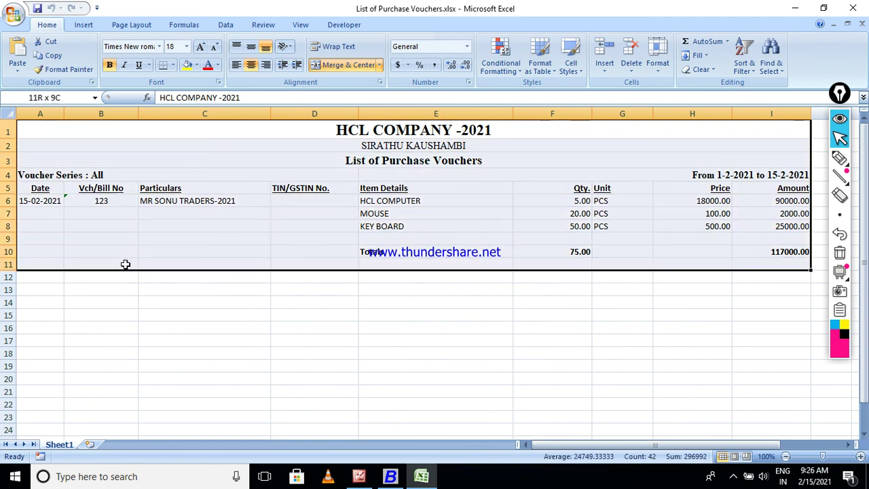
left_click(174, 64)
left_click(180, 167)
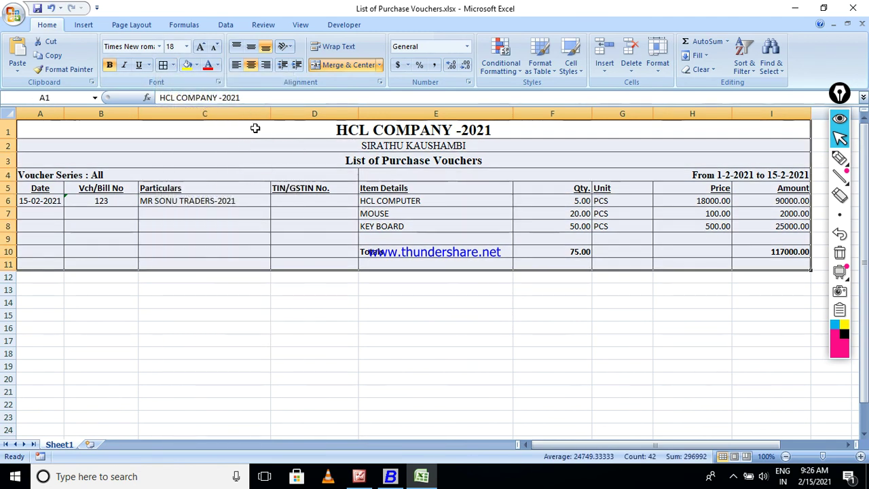
left_click(186, 65)
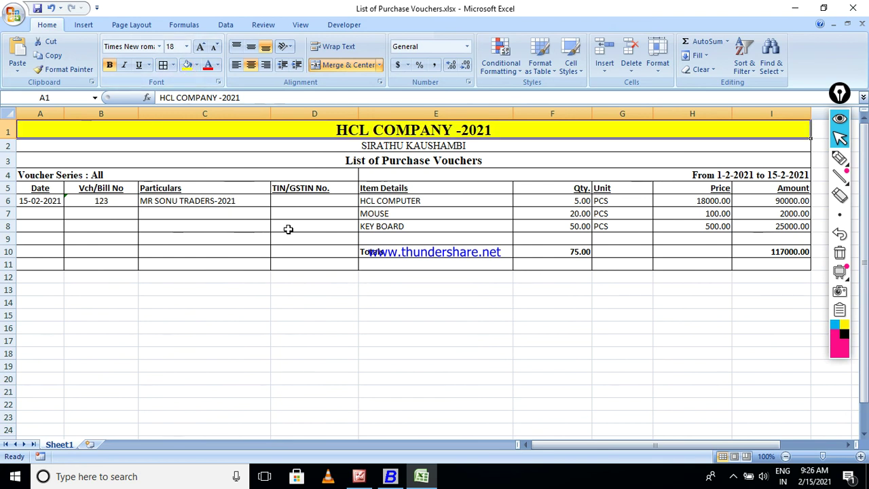
left_click(288, 229)
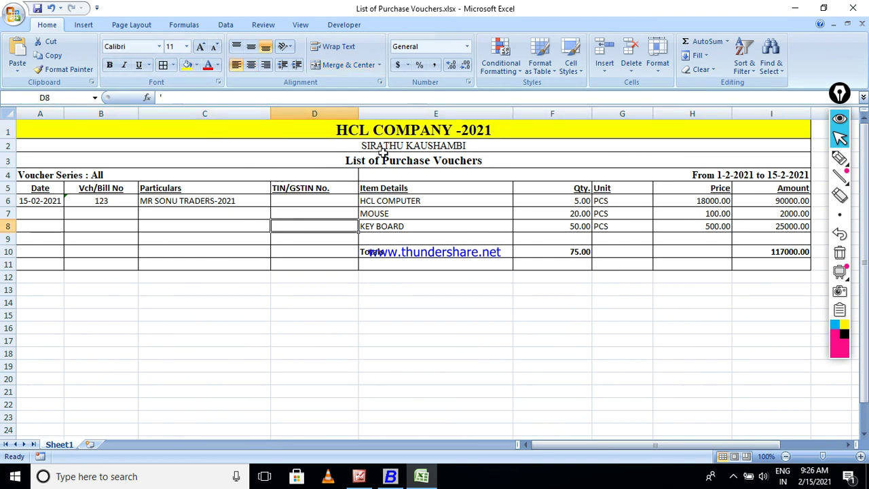
Check the SIRATHU KAUSHAMBI subtitle, List of Purchase Vouchers heading and voucher 123 cells.
left_click(458, 145)
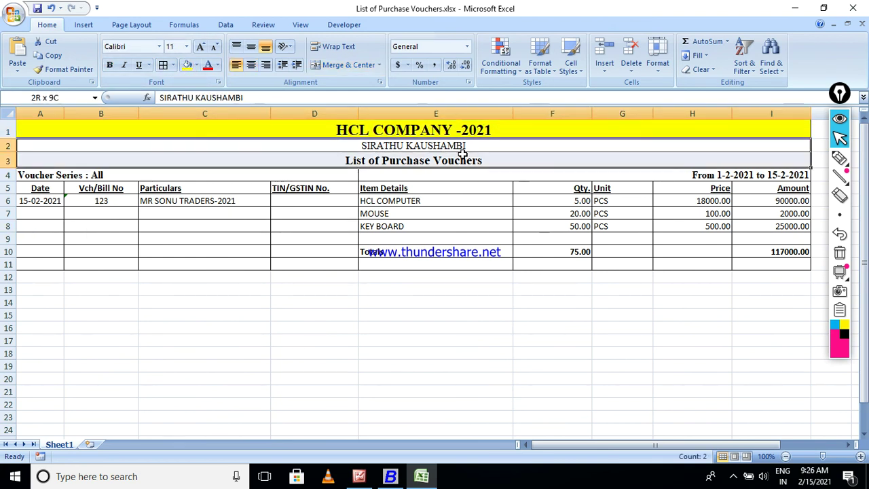
left_click(367, 166)
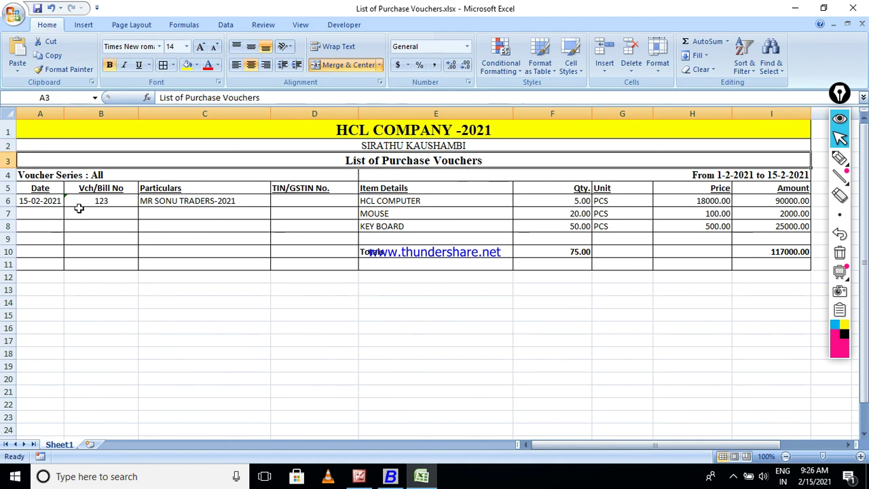
left_click_drag(50, 203, 258, 205)
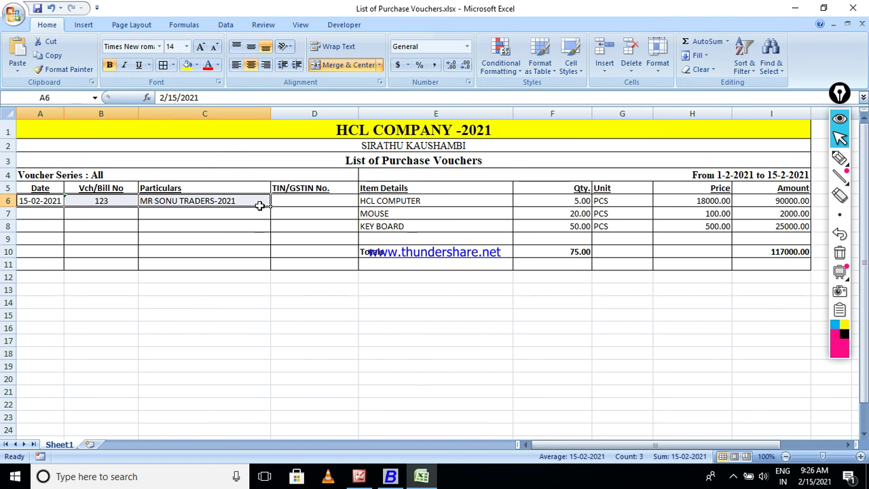
left_click(310, 202)
left_click_drag(591, 445, 559, 447)
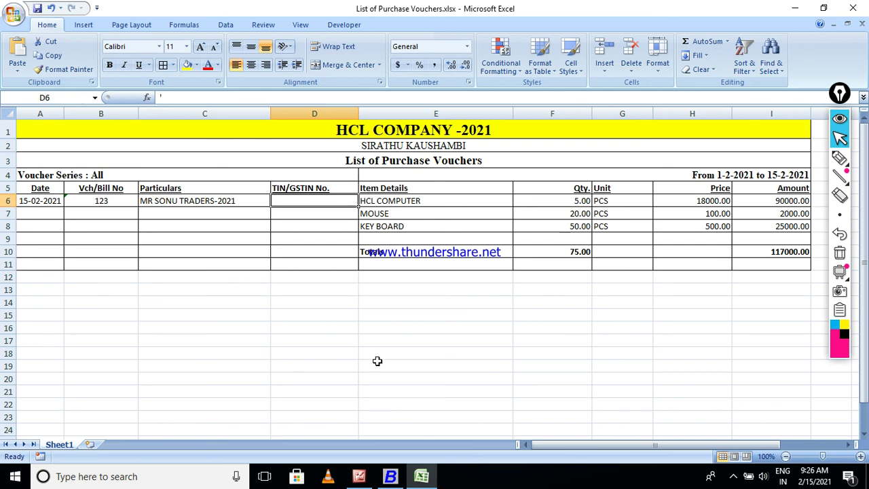
Return to Busy and close the voucher report back to the main menu.
key("alt+Tab")
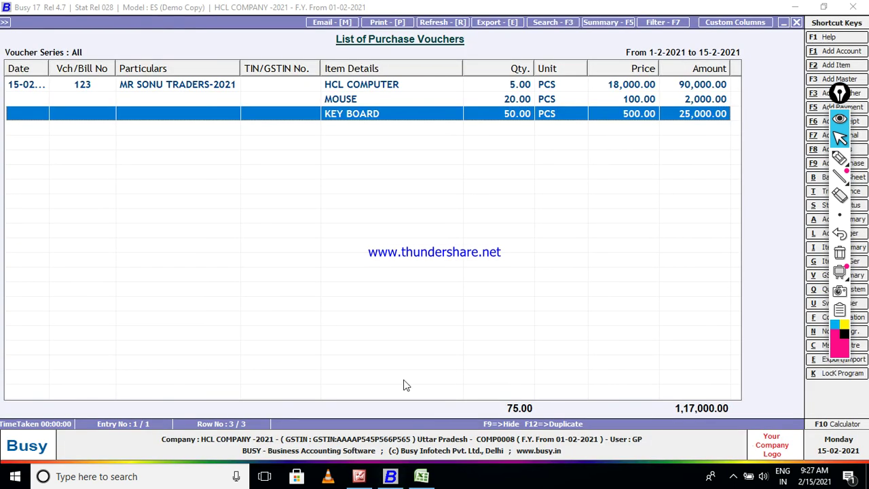
key("Escape")
key("Escape")
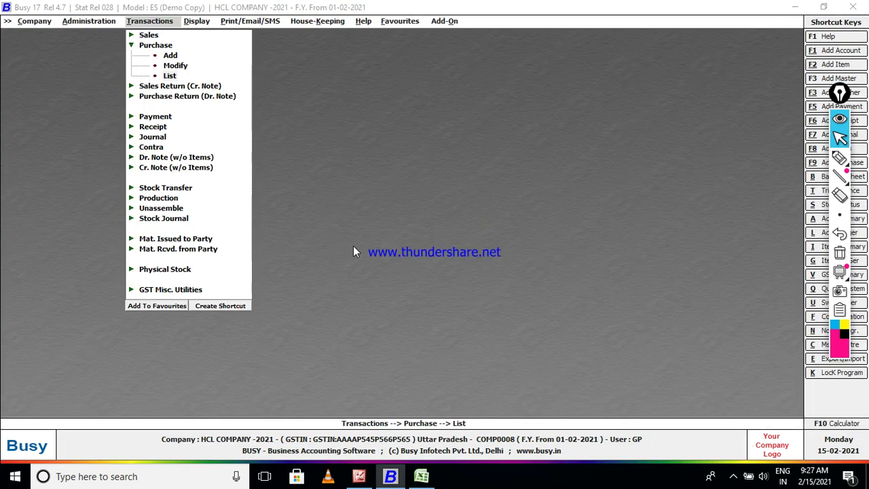
key("Escape")
key("Escape")
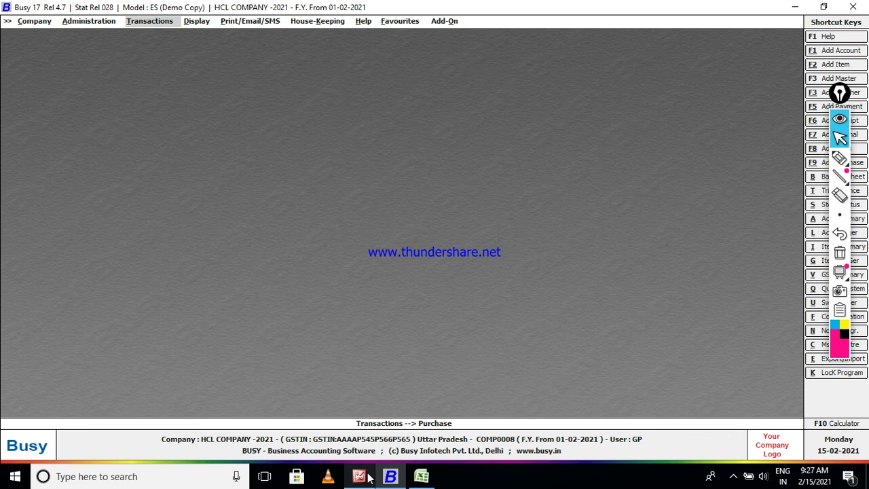
mouse_move(364, 478)
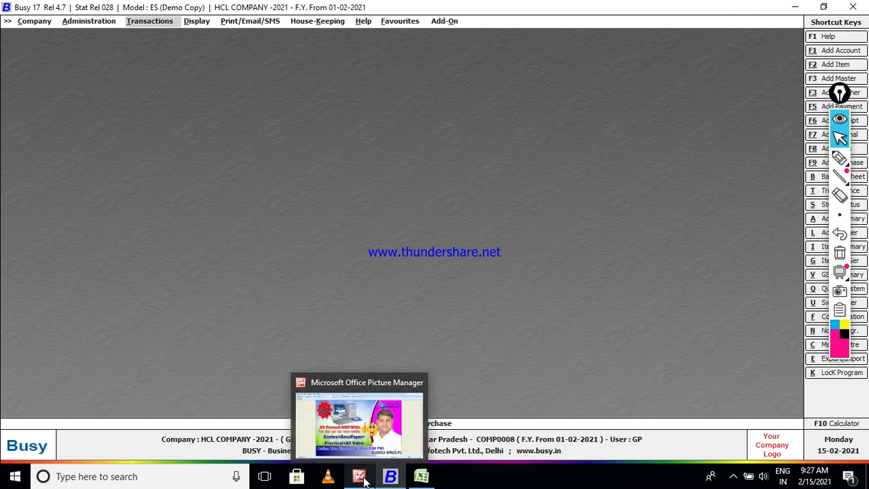
mouse_move(396, 477)
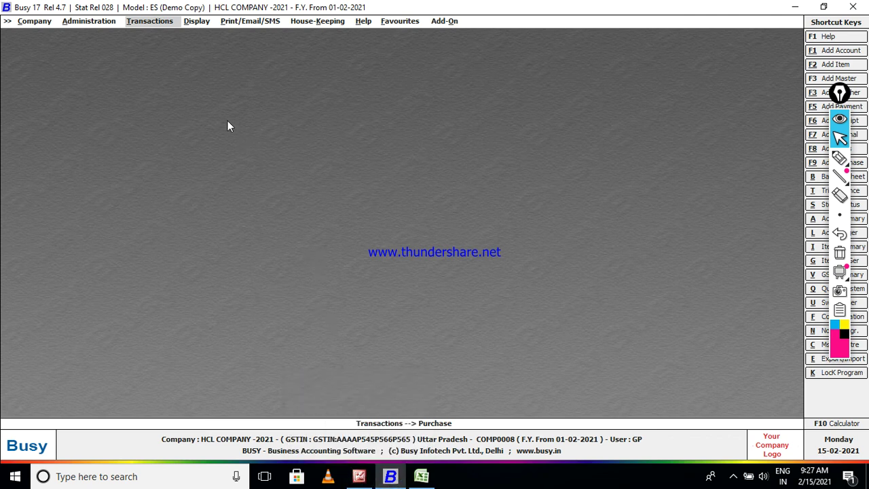
Open Purchase Modify from Transactions and bring up voucher 123.
left_click(163, 24)
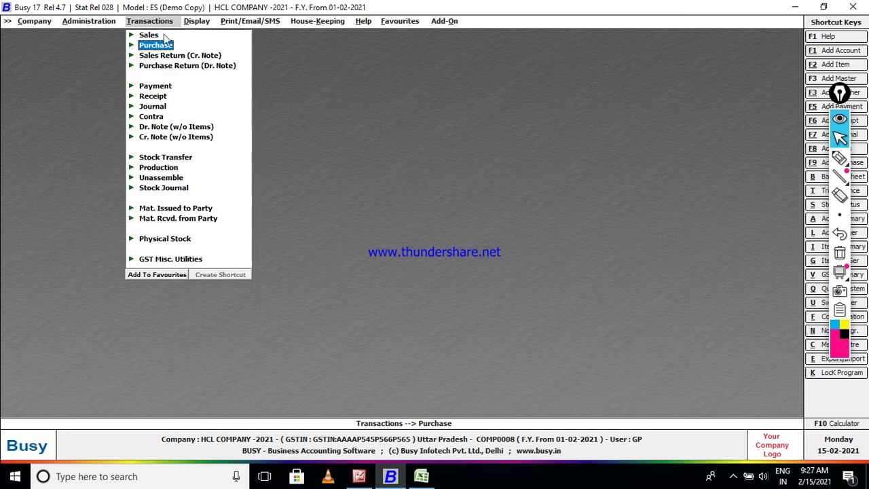
left_click(168, 44)
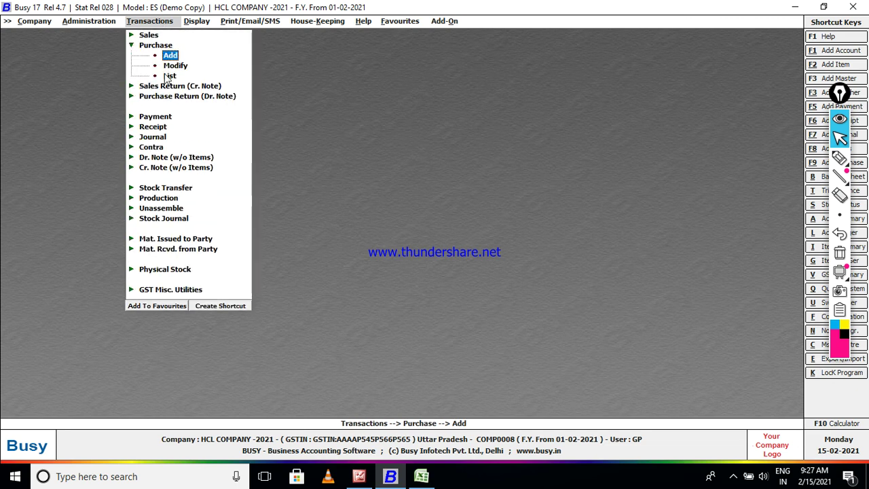
key("Down")
key("Return")
key("Return")
key("Return")
key("Return")
key("Return")
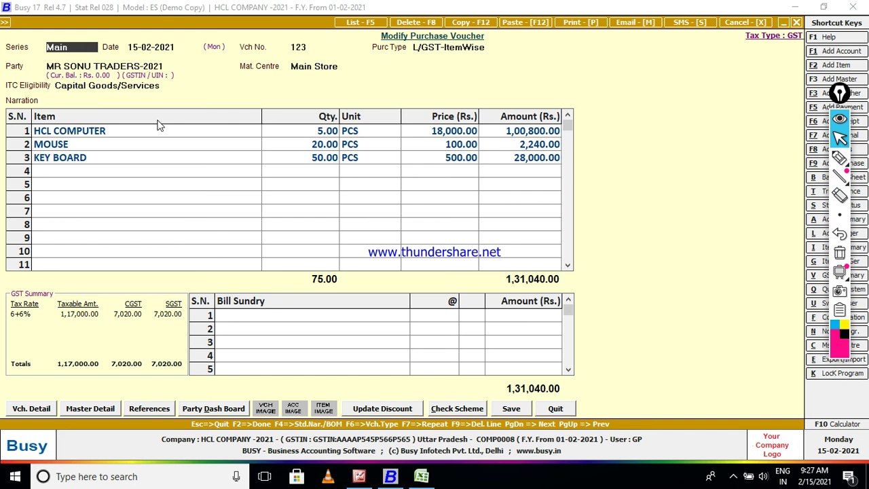
Print voucher 123 as a Purchase Invoice, configuring and saving the STANDARD format for preview.
key("alt+p")
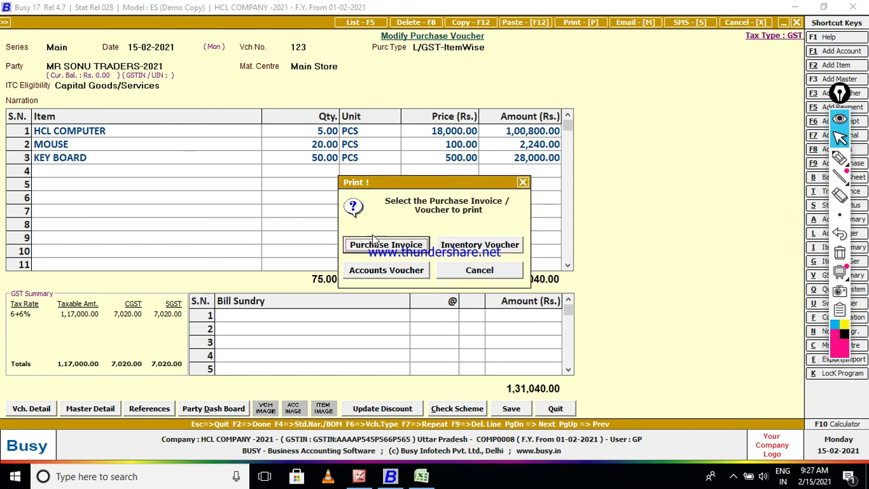
left_click(375, 244)
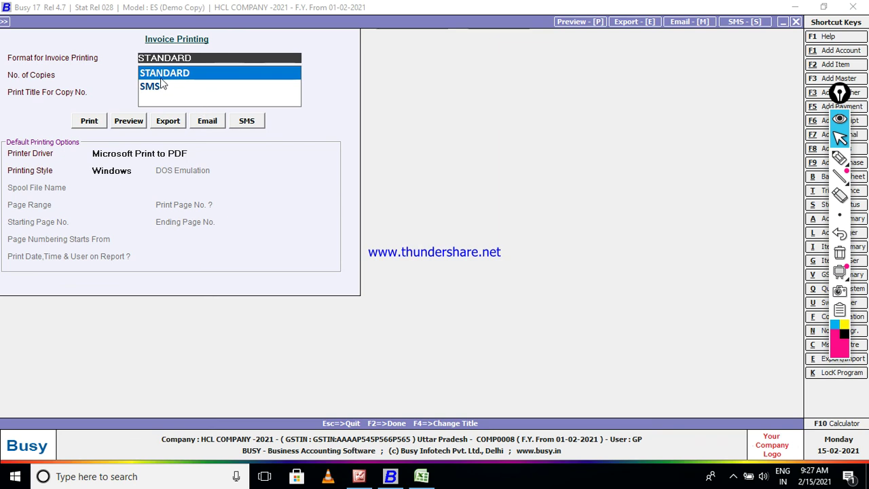
left_click(125, 127)
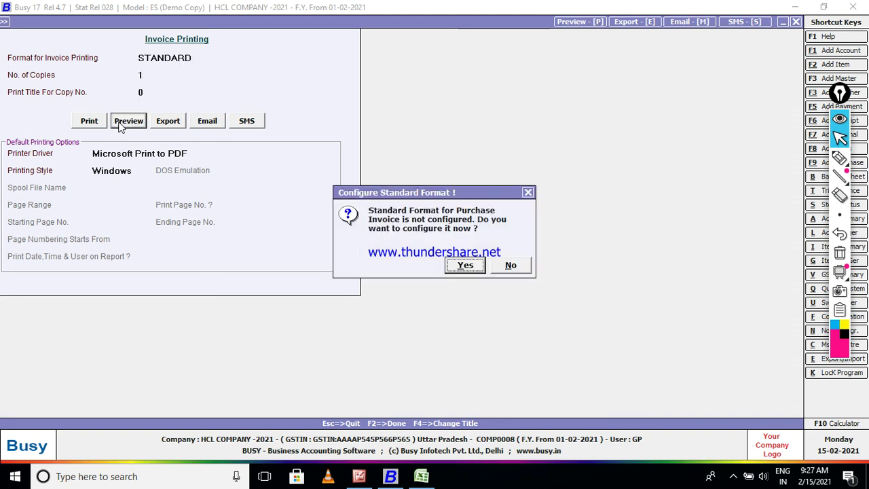
left_click(466, 265)
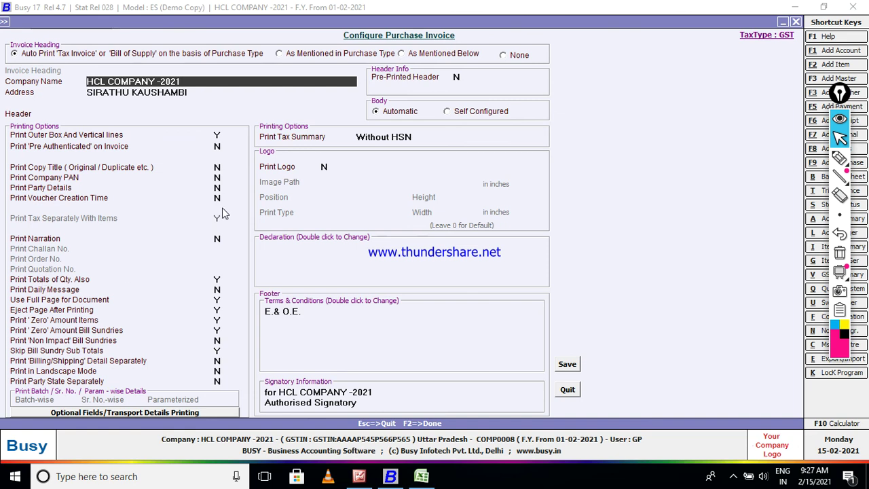
left_click(563, 364)
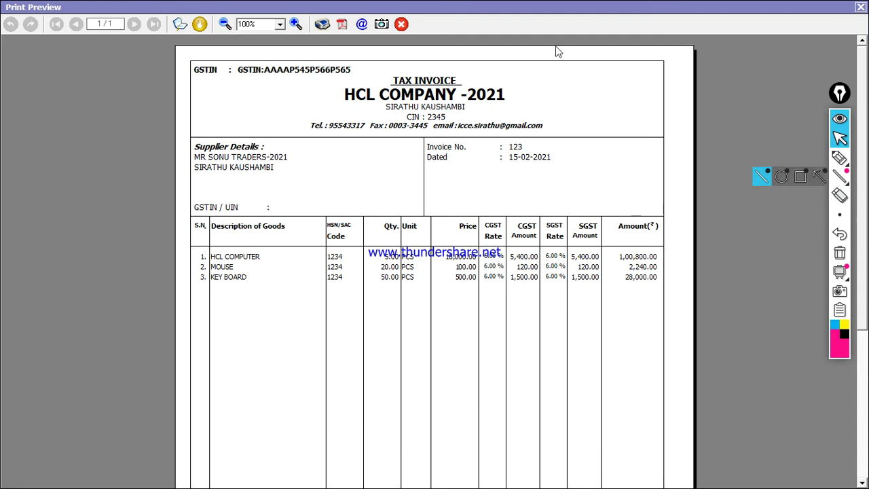
Zoom the tax invoice preview in to 150%.
left_click(296, 25)
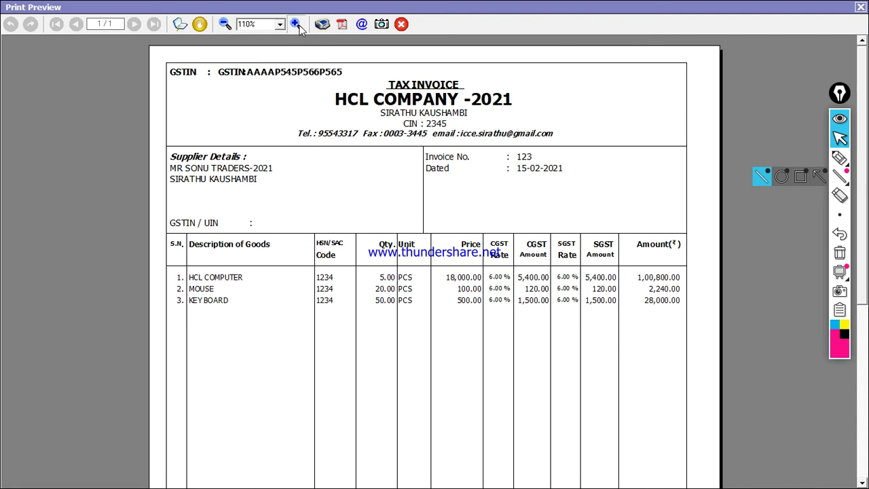
left_click(296, 25)
left_click(296, 25)
left_click(296, 25)
left_click(296, 25)
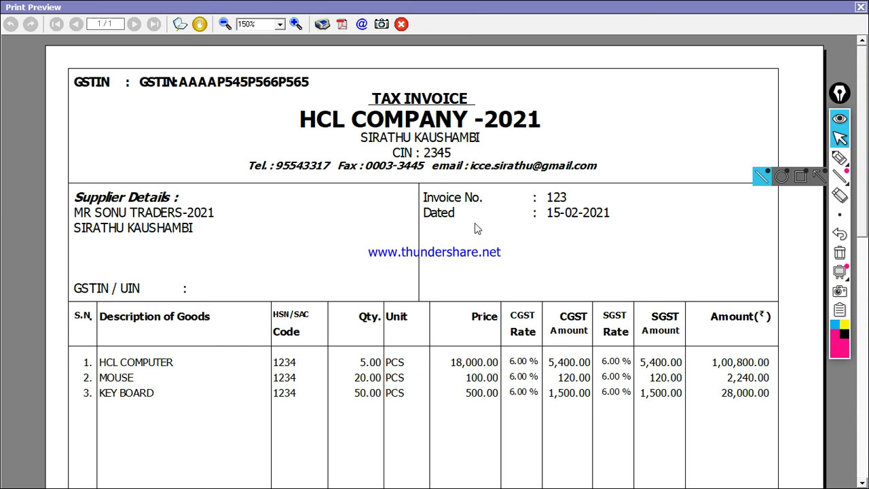
Underline HCL COMPUTER, code 1234 and the 18,000.00 price in the first item row in pink.
left_click(840, 157)
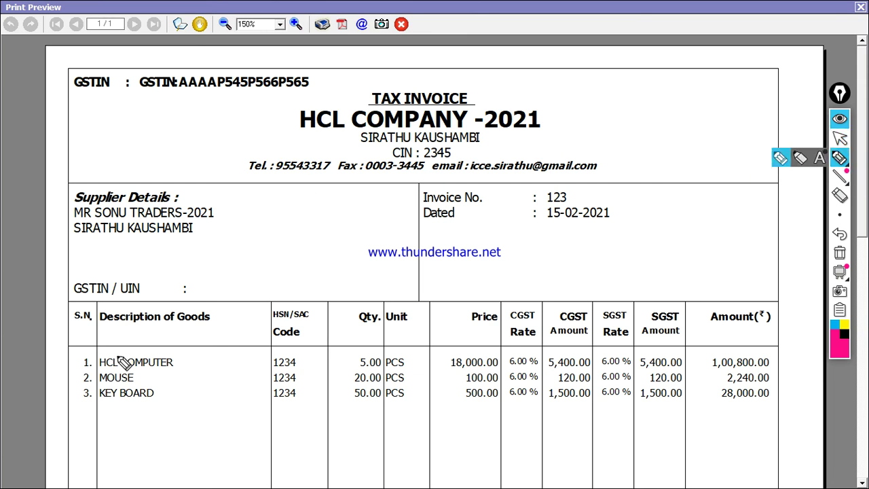
left_click_drag(140, 373, 170, 370)
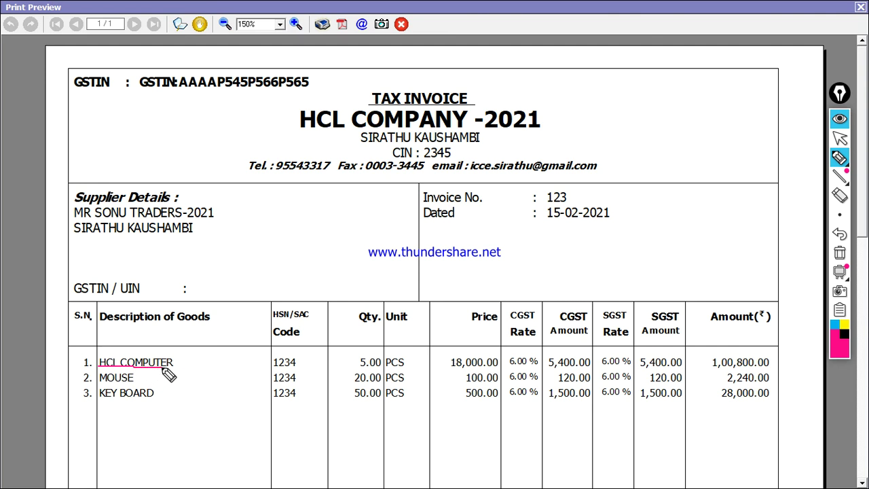
left_click_drag(265, 368, 381, 370)
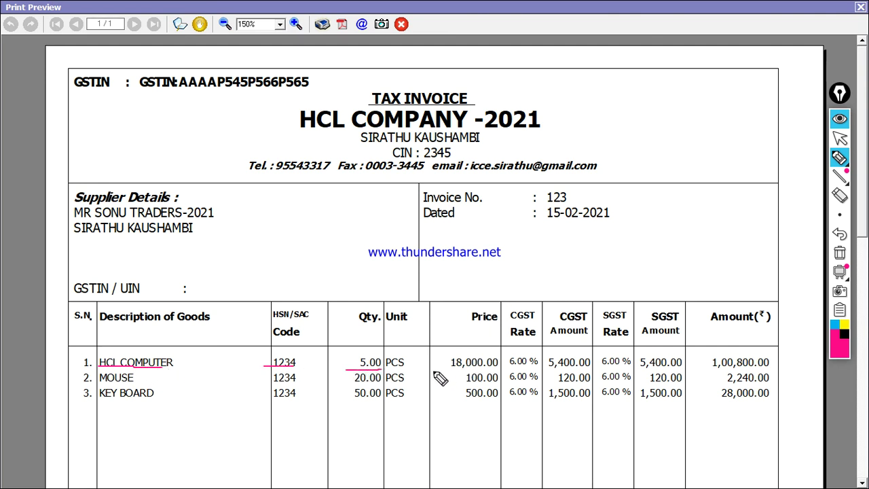
left_click_drag(435, 370, 530, 370)
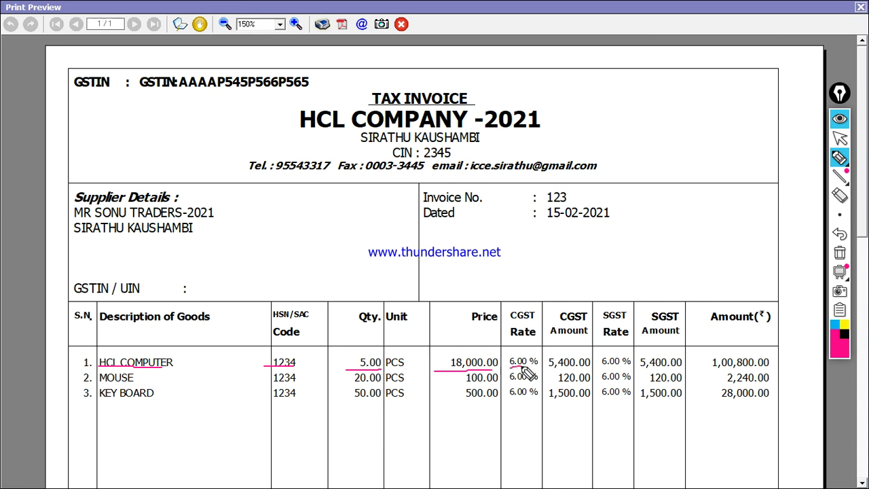
Tick the CGST and SGST Rate and Amount column headers.
left_click_drag(506, 305, 549, 287)
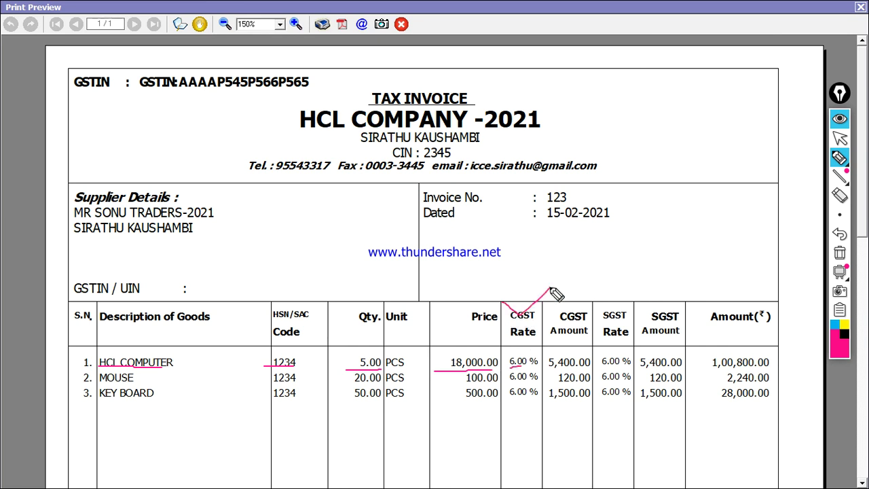
mouse_move(598, 300)
left_mouse_down()
mouse_move(615, 312)
mouse_move(626, 289)
left_mouse_up()
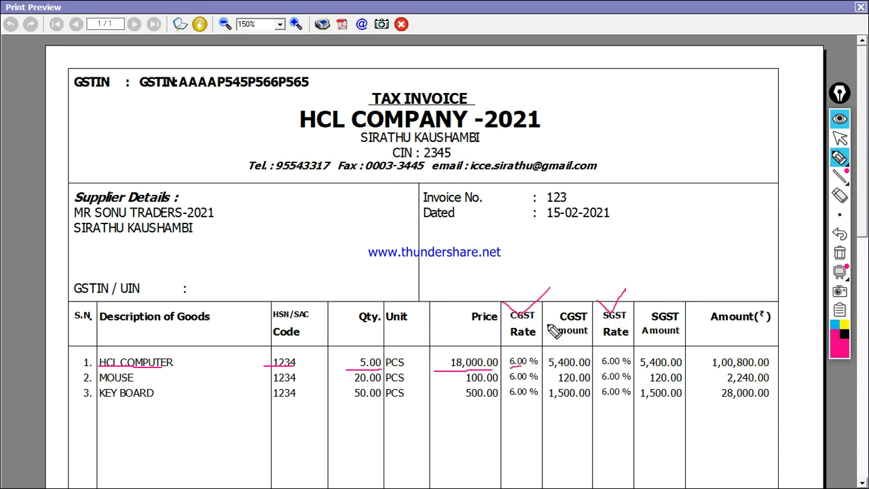
left_click_drag(544, 312, 562, 298)
left_click_drag(641, 314, 672, 296)
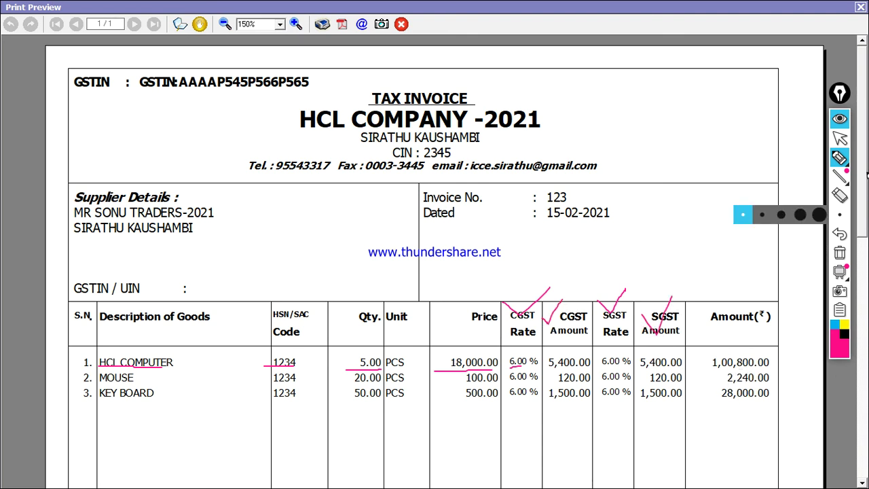
left_click_drag(863, 166, 867, 183)
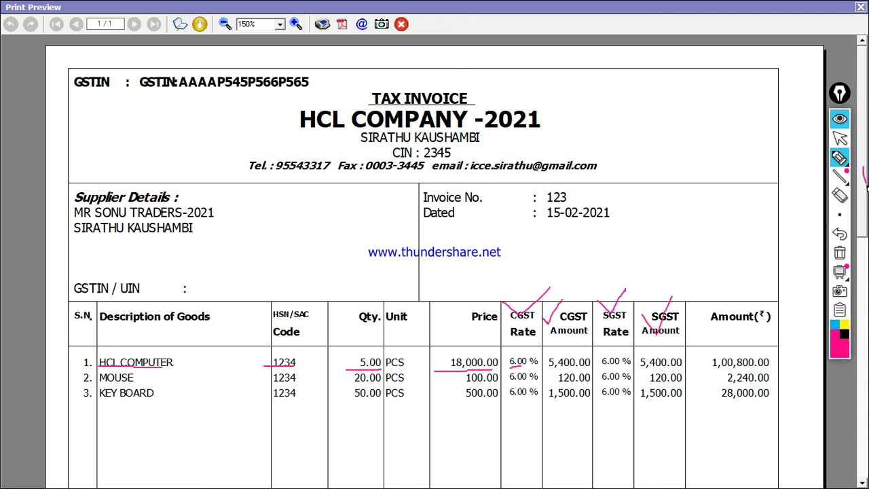
left_click(840, 139)
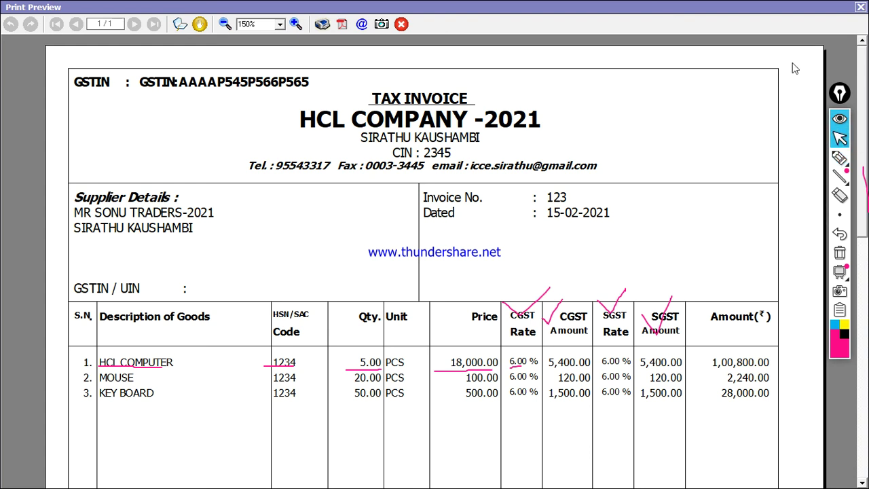
left_click_drag(863, 119, 864, 340)
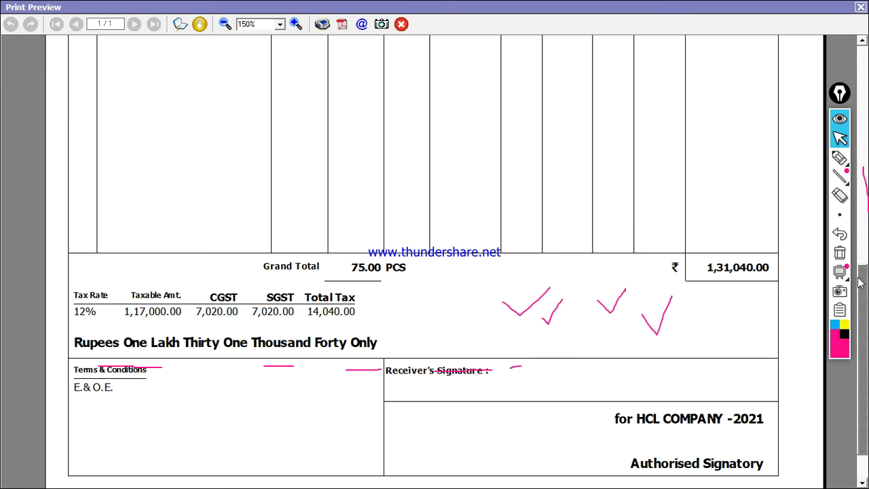
Clear the pink ink and underline the grand total written in words.
left_click(839, 253)
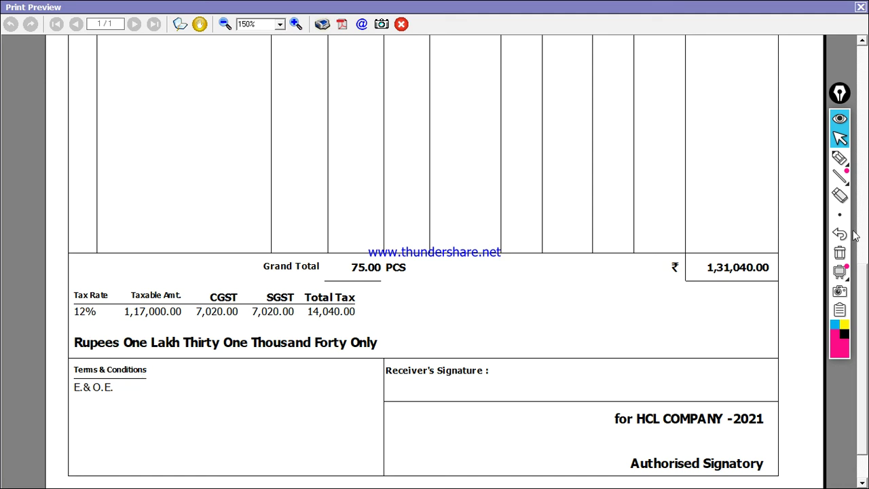
left_click(839, 158)
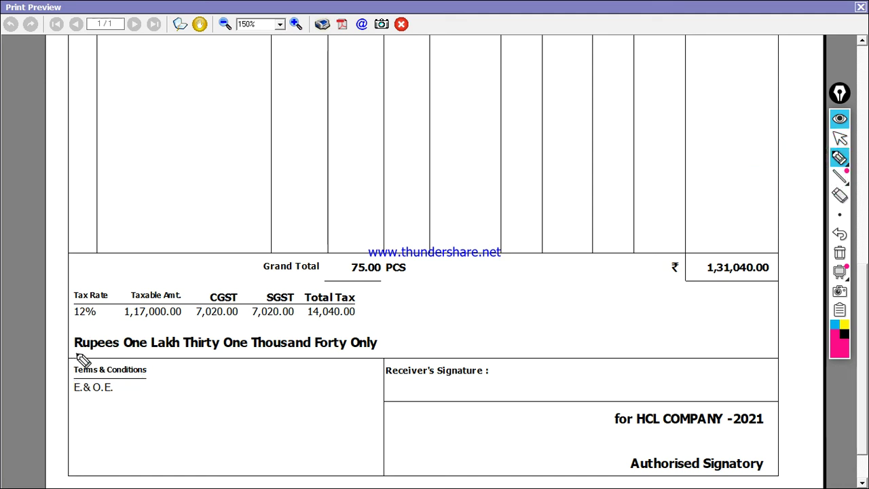
left_click_drag(76, 354, 391, 354)
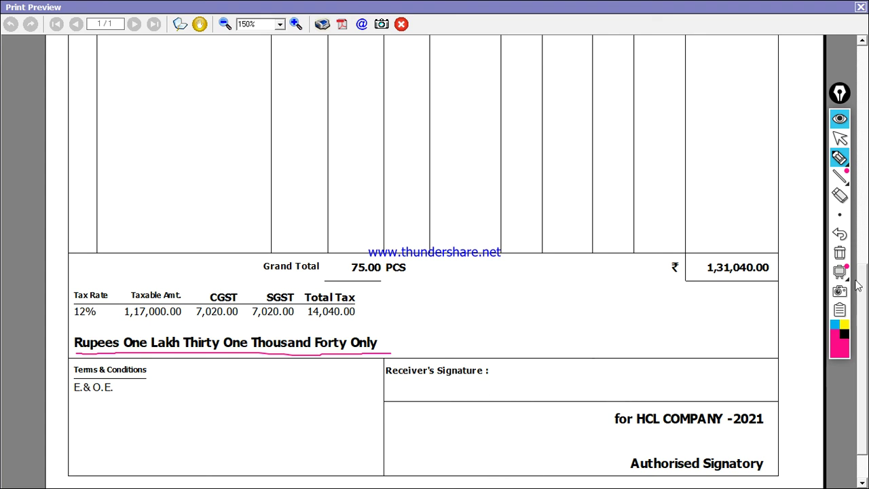
left_click(839, 138)
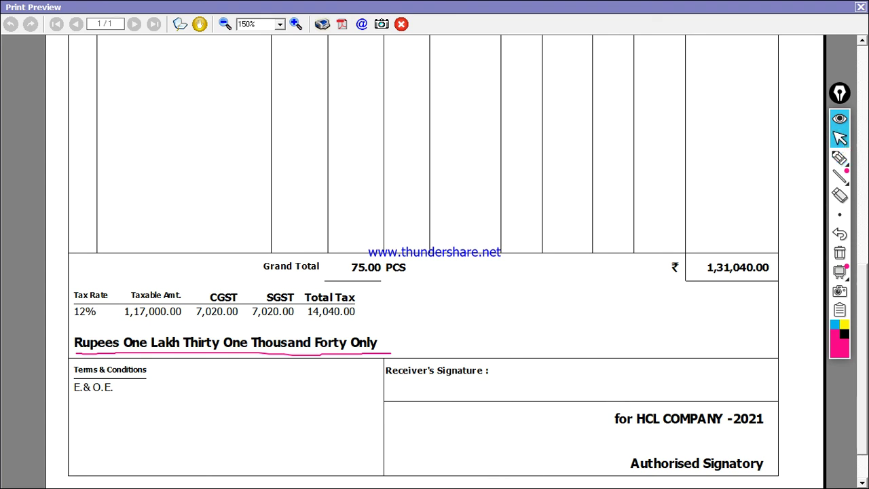
Erase the leftover ink line and scroll back to the top of the invoice.
scroll(850, 303, "up", 5)
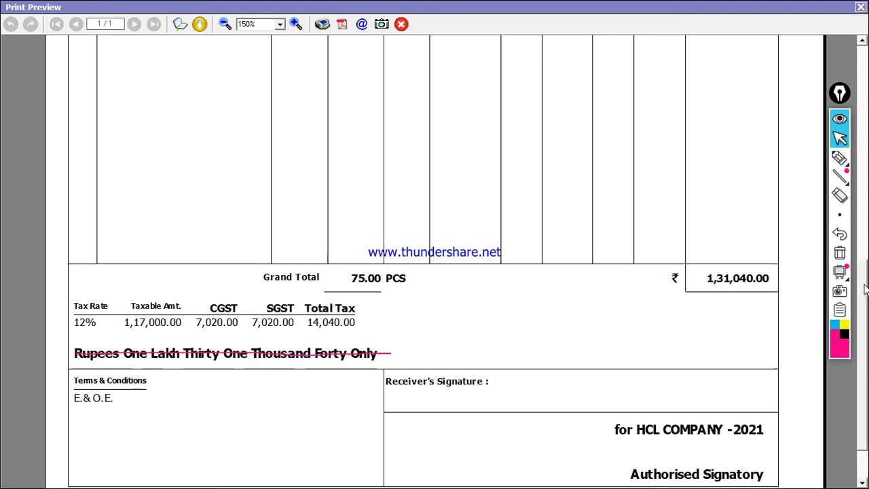
left_click(841, 254)
scroll(860, 244, "up", 5)
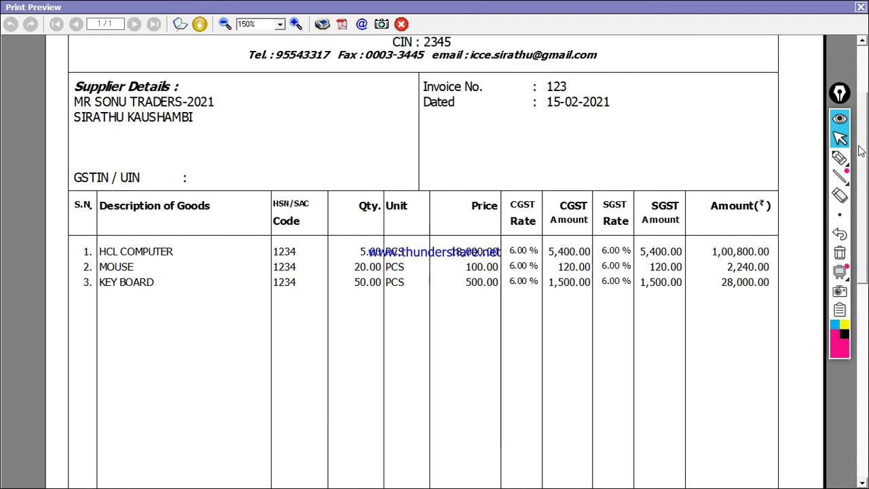
scroll(408, 136, "up", 3)
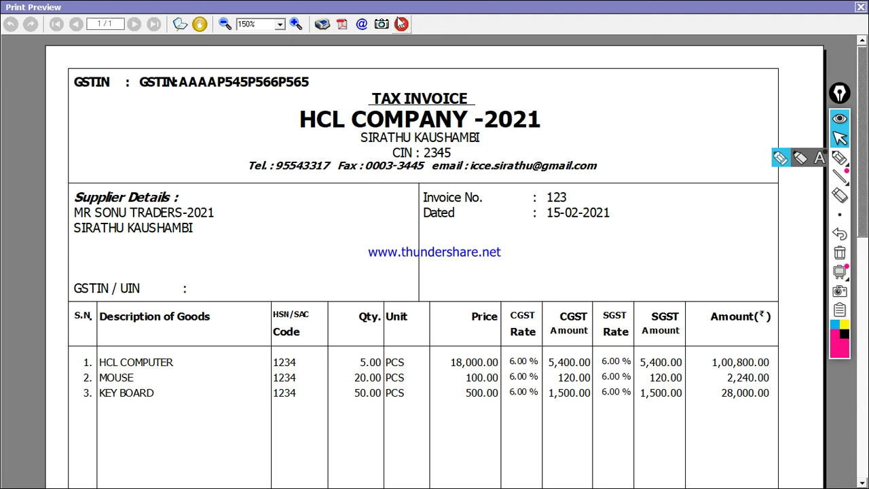
Bring gst bill-2021.png up in Microsoft Office Picture Manager.
key("alt+Tab")
key("Tab")
key("Tab")
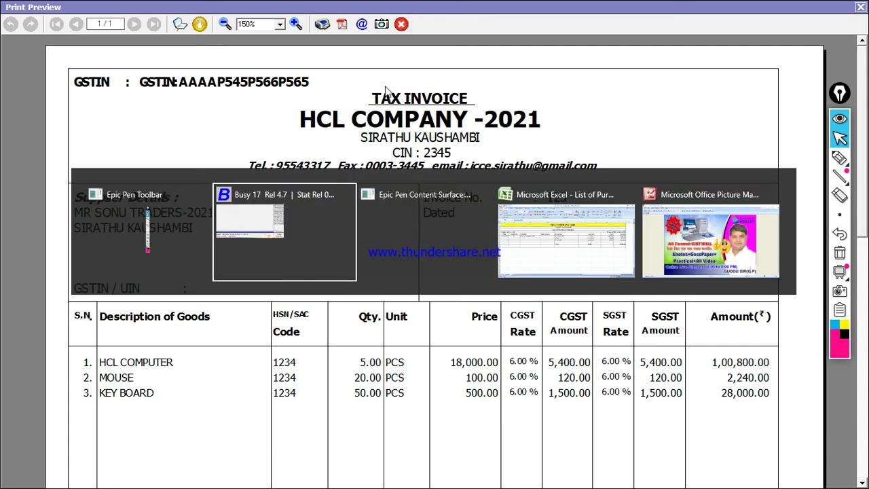
key("alt+Tab")
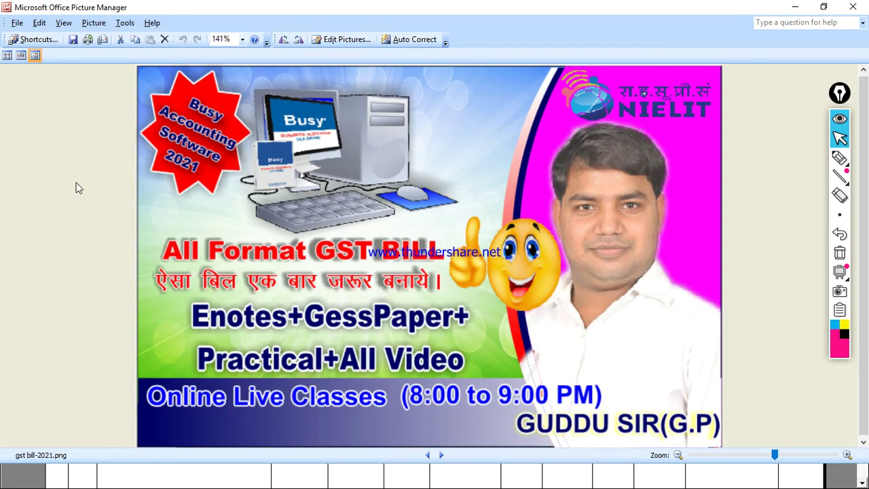